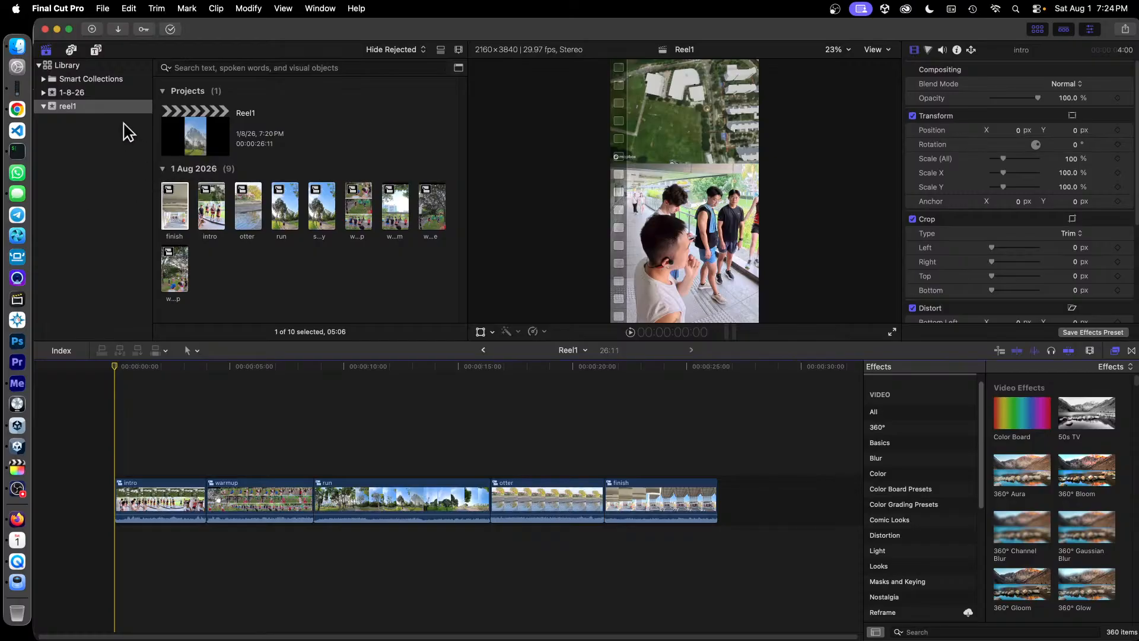
Browse the source footage in the 1-8-26 event and preview the 360° clip sungei-bedok-clip1
click(71, 92)
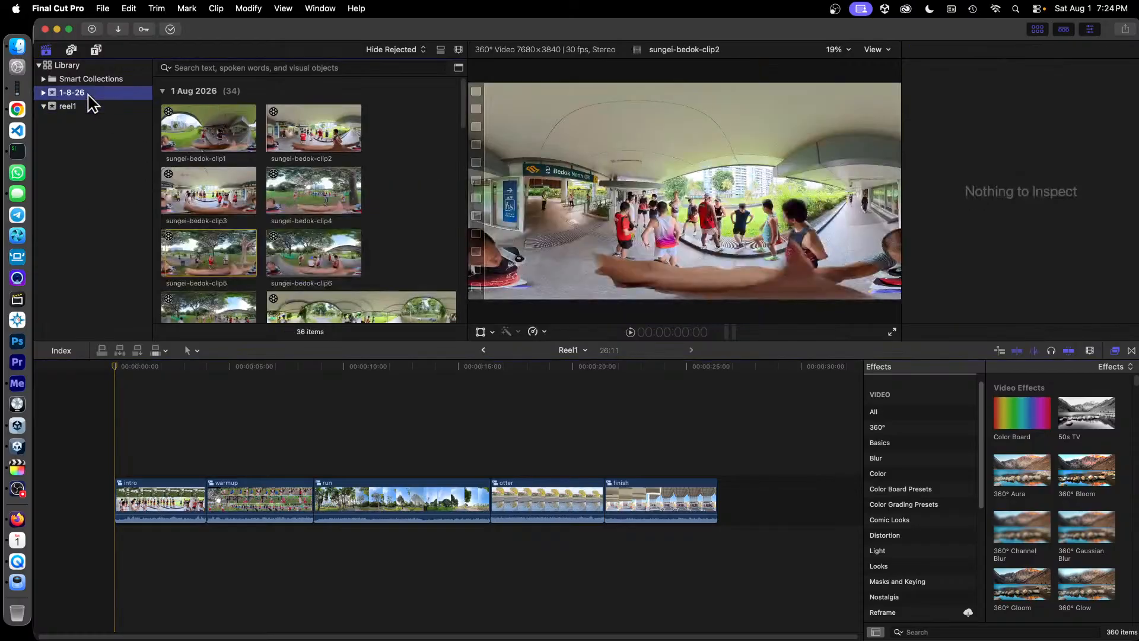
scroll(374, 170, down, 4)
scroll(375, 171, down, 5)
scroll(380, 172, up, 8)
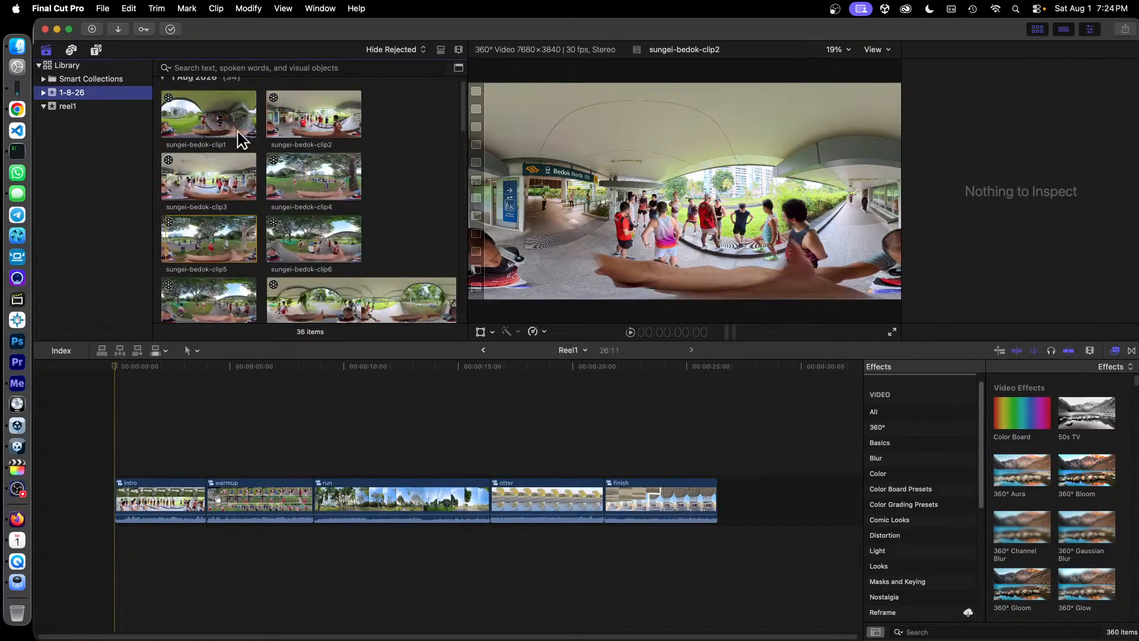
click(199, 130)
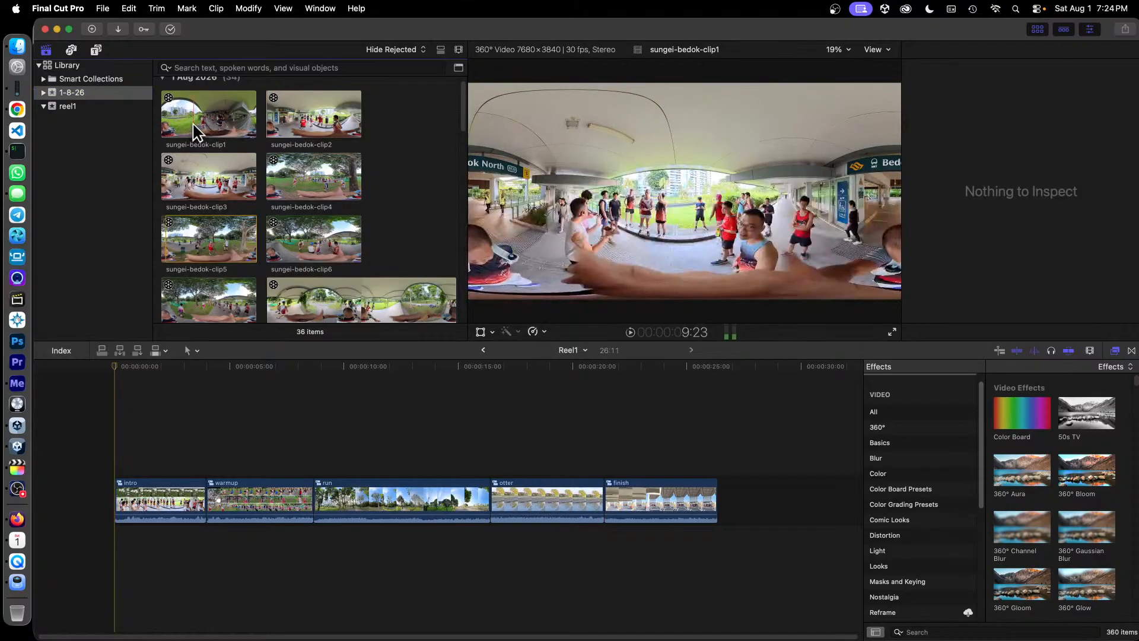
right_click(199, 124)
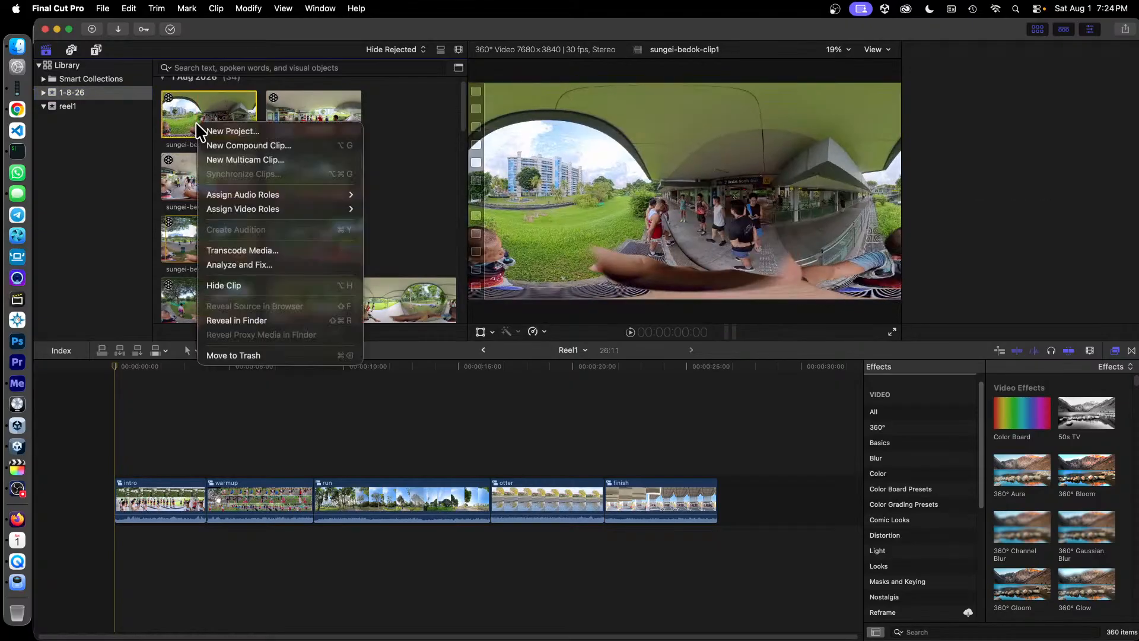
click(429, 122)
scroll(426, 136, up, 1)
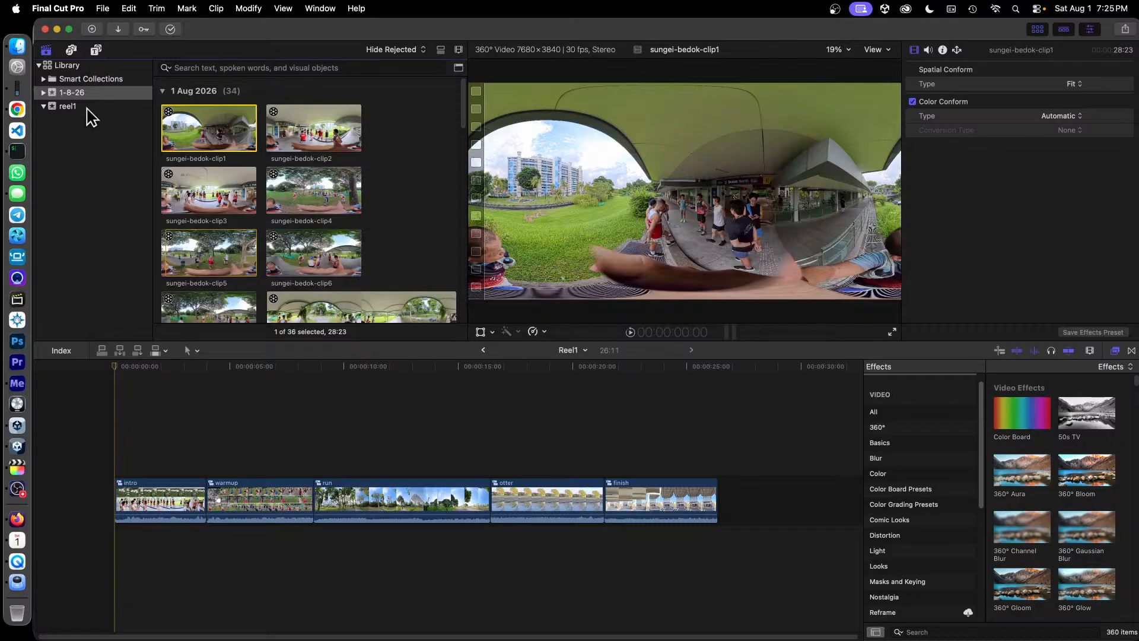
click(67, 65)
right_click(76, 68)
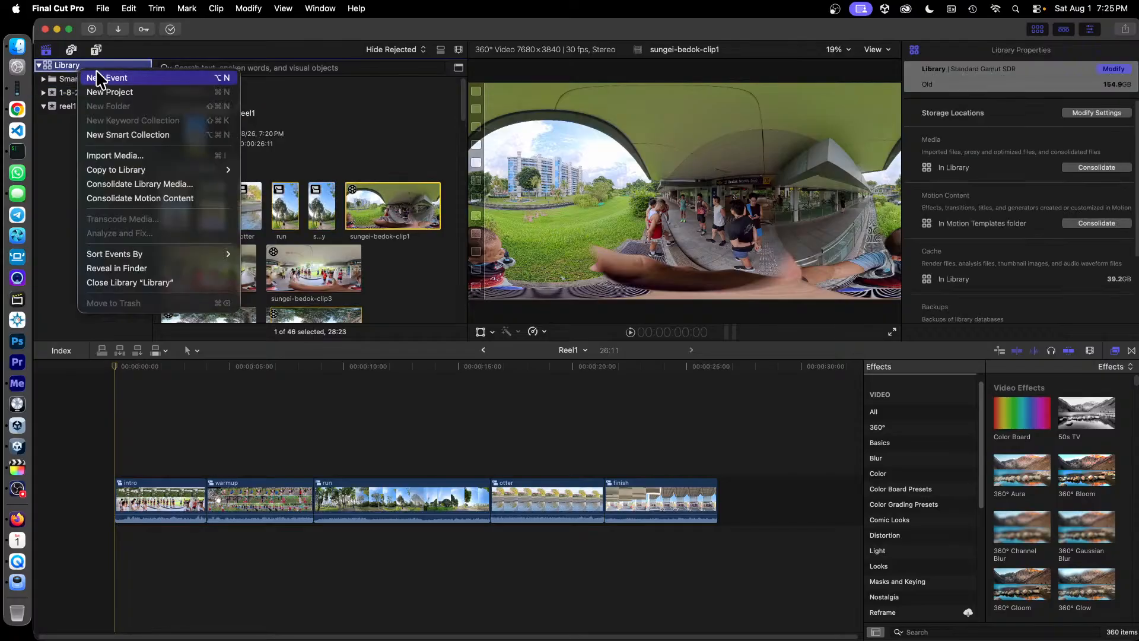
click(58, 137)
Compare the contents of the reel1 and 1-8-26 events, ending with the Reel1 project selected in reel1
click(67, 107)
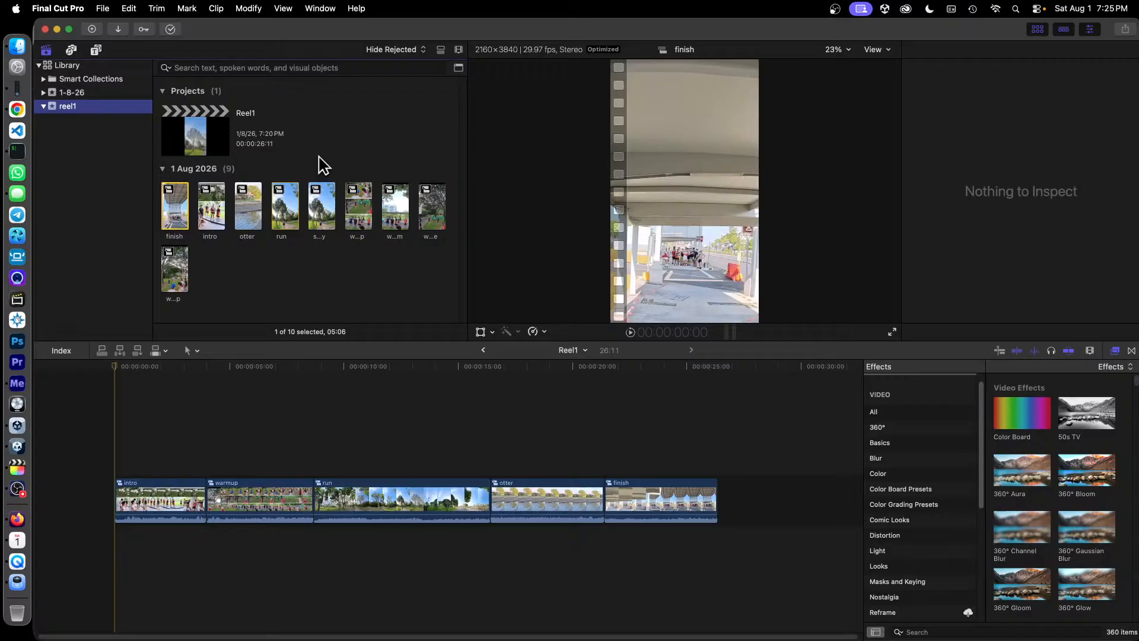
click(88, 94)
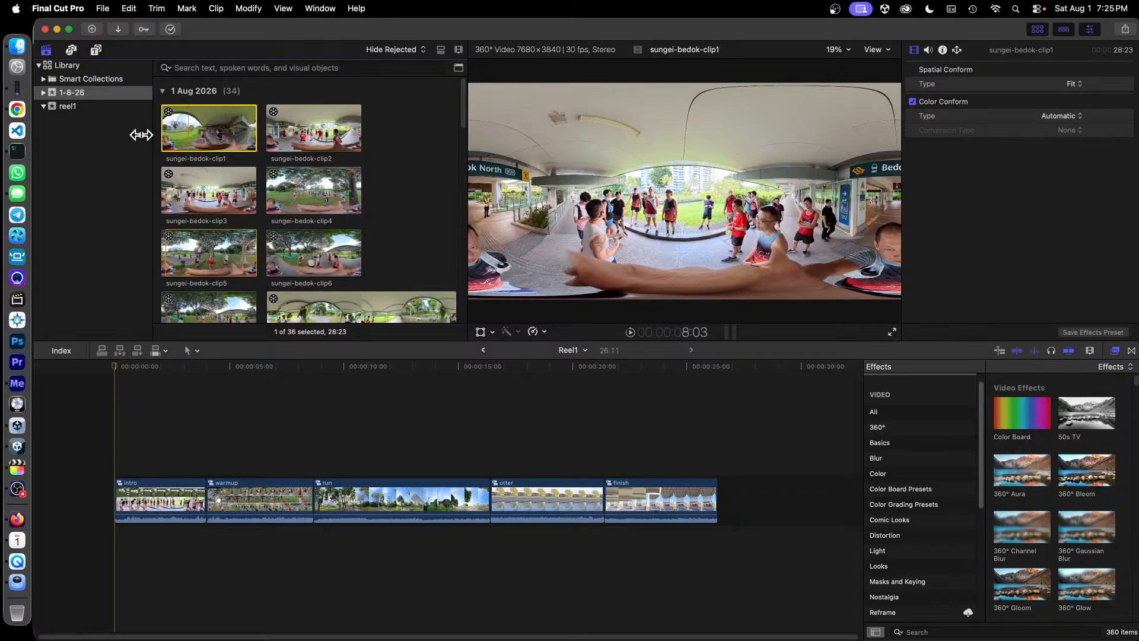
click(70, 107)
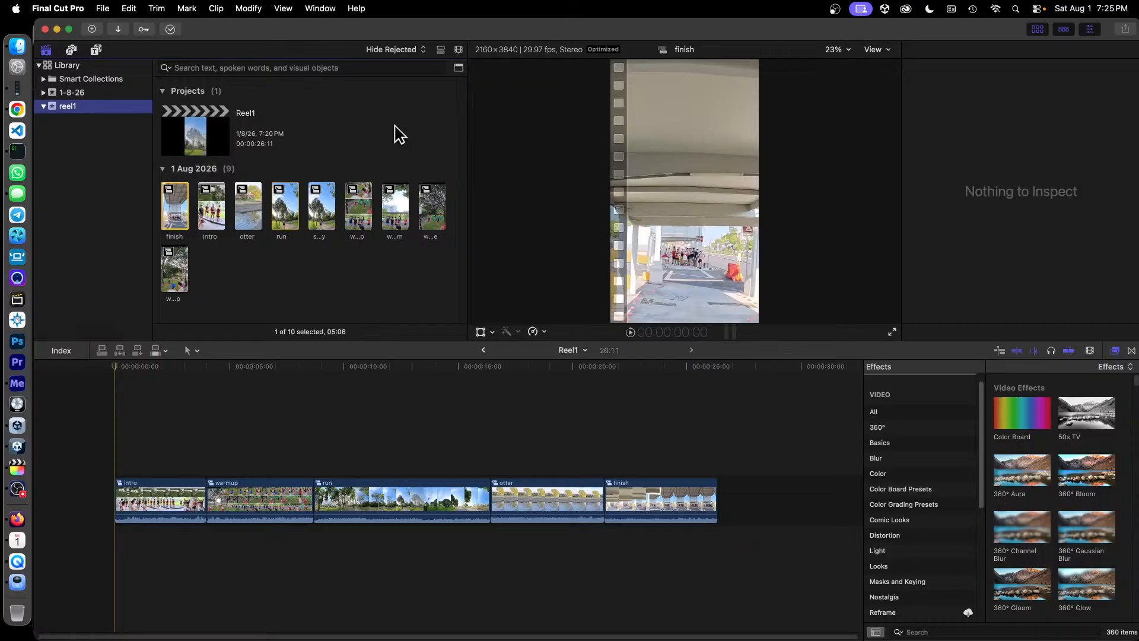
click(217, 131)
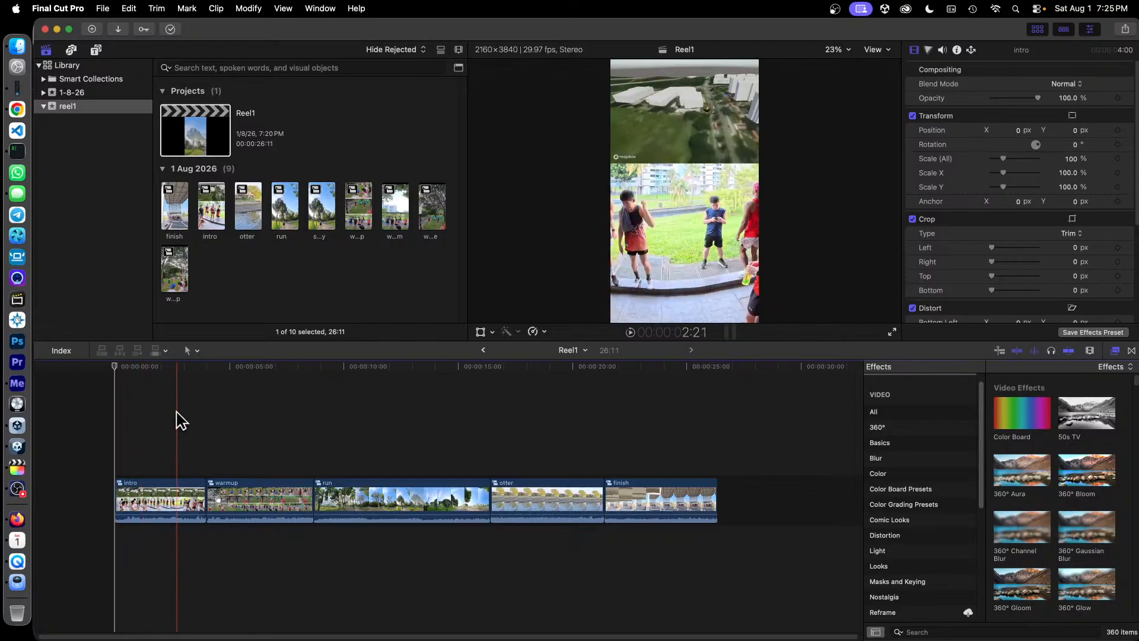
right_click(180, 490)
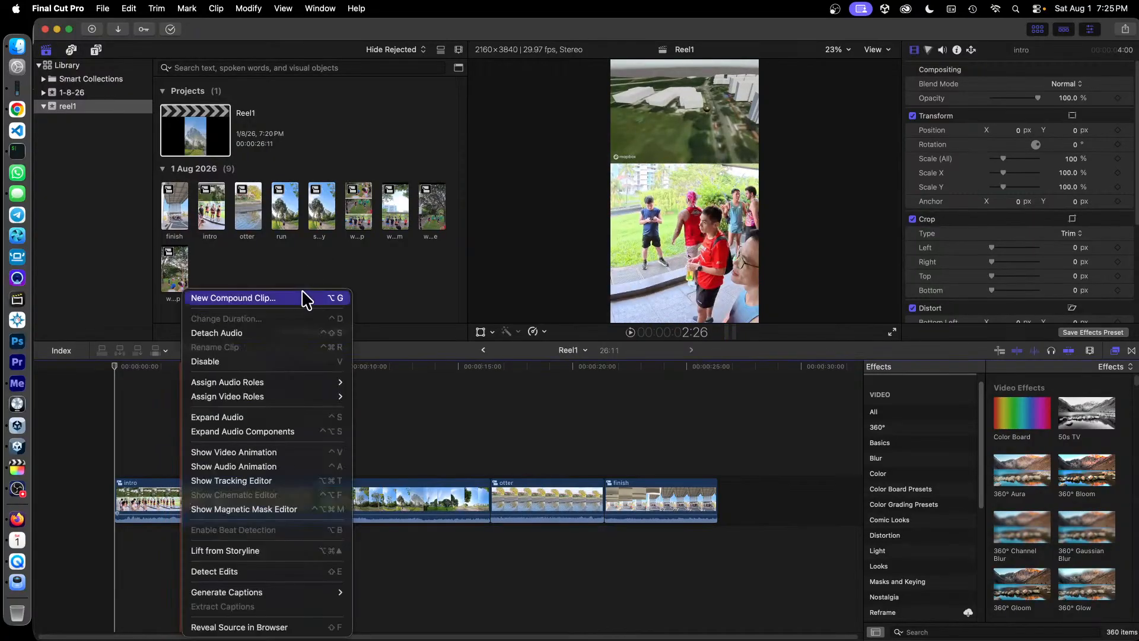
click(442, 411)
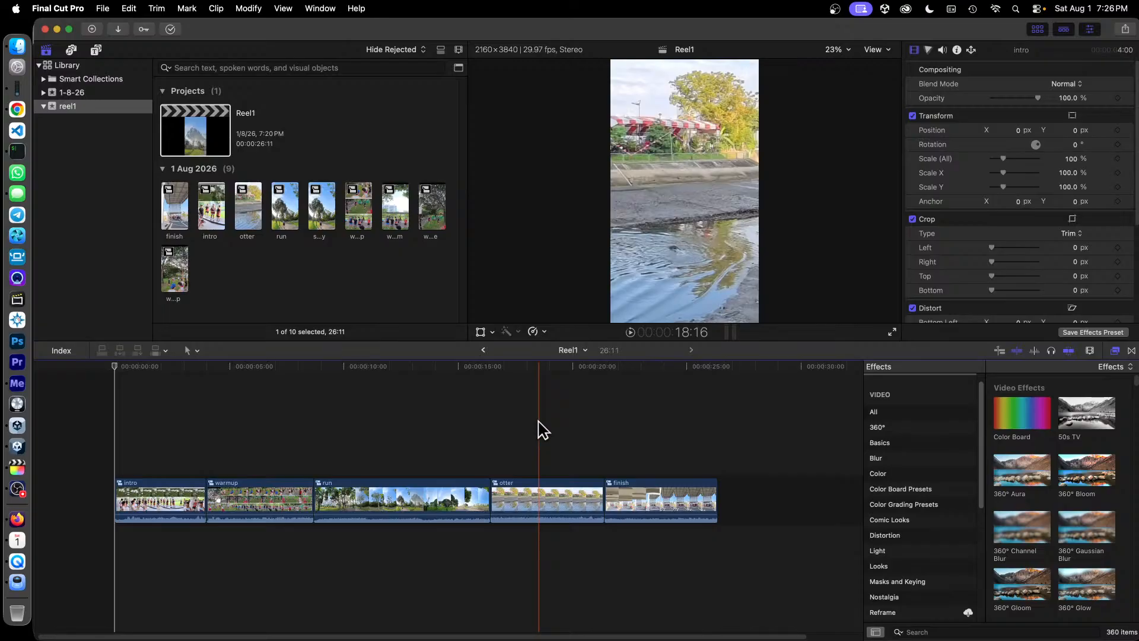
Open the warmup compound clip from the Reel1 timeline and look through its centre, bottom and top layers
double_click(269, 494)
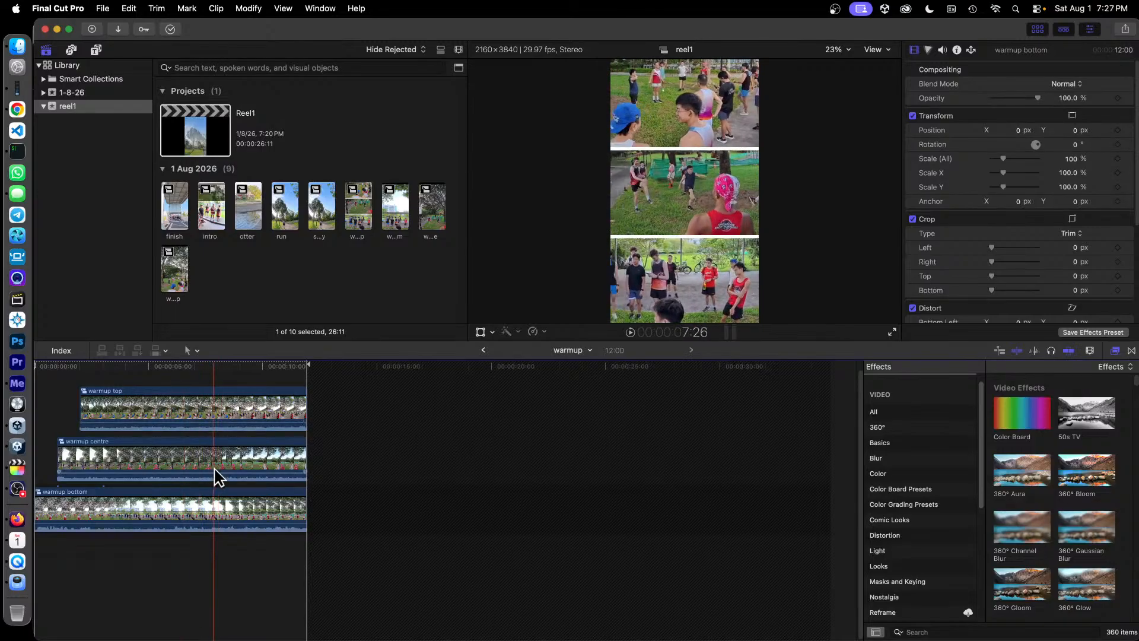
click(197, 455)
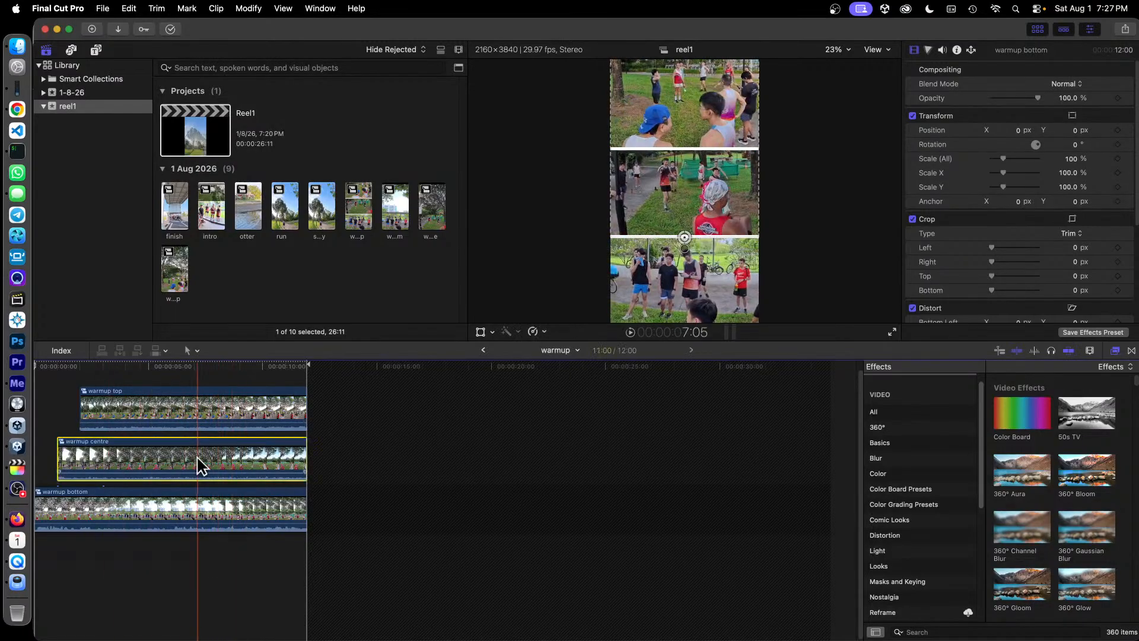
click(194, 502)
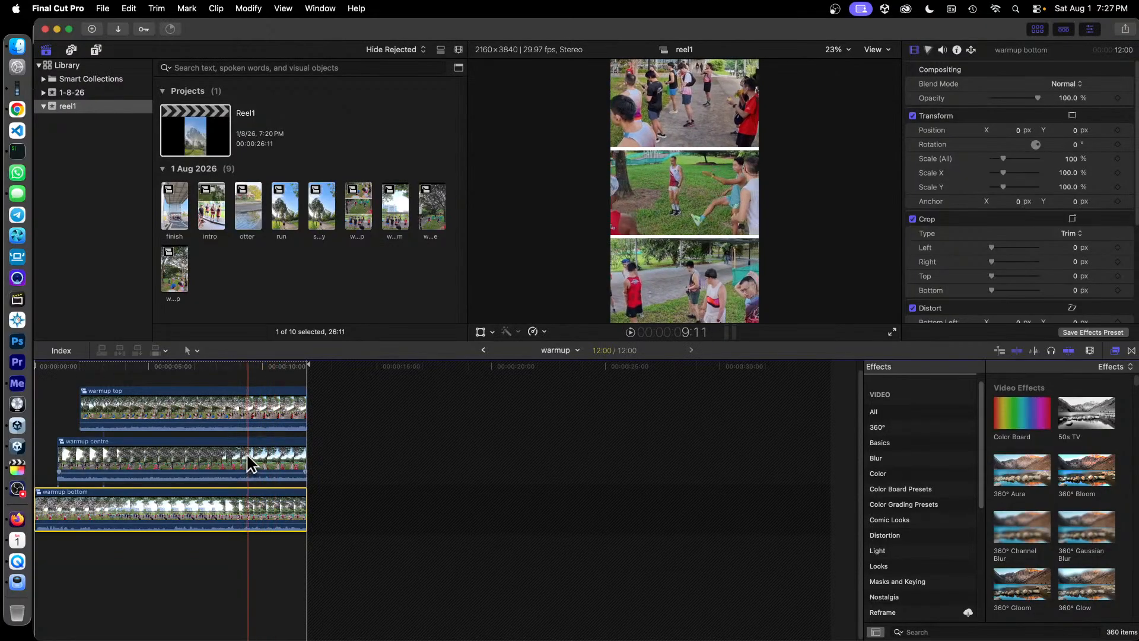
click(223, 413)
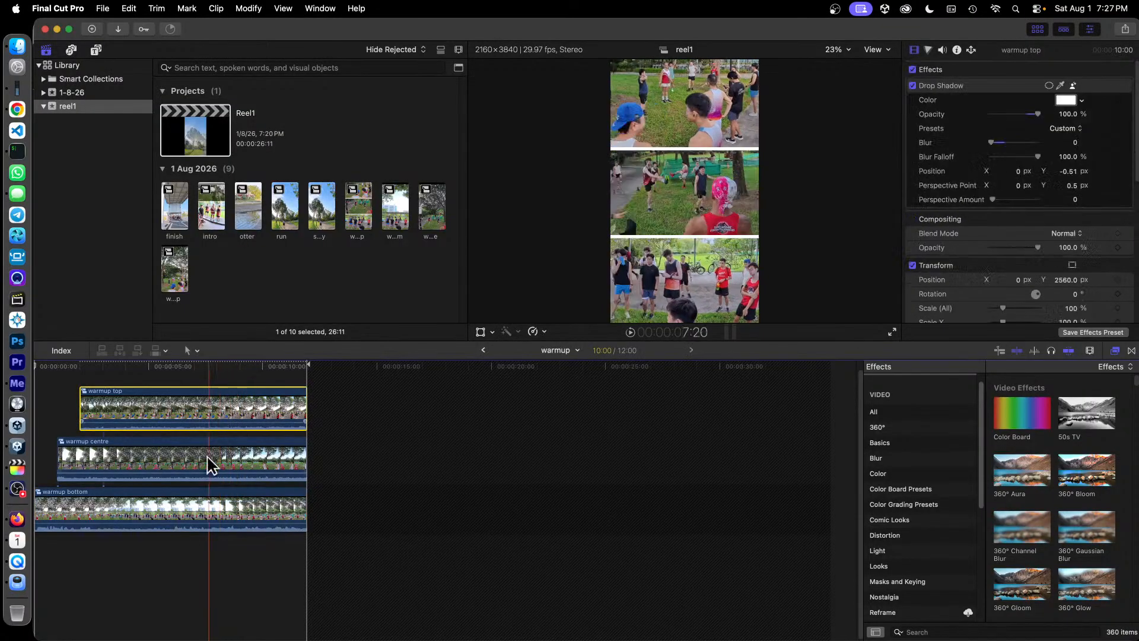
Open the nested warmup top clip, review the Orientation and Transform settings of sungei-bedok-clip6, and return to the warmup timeline
double_click(233, 403)
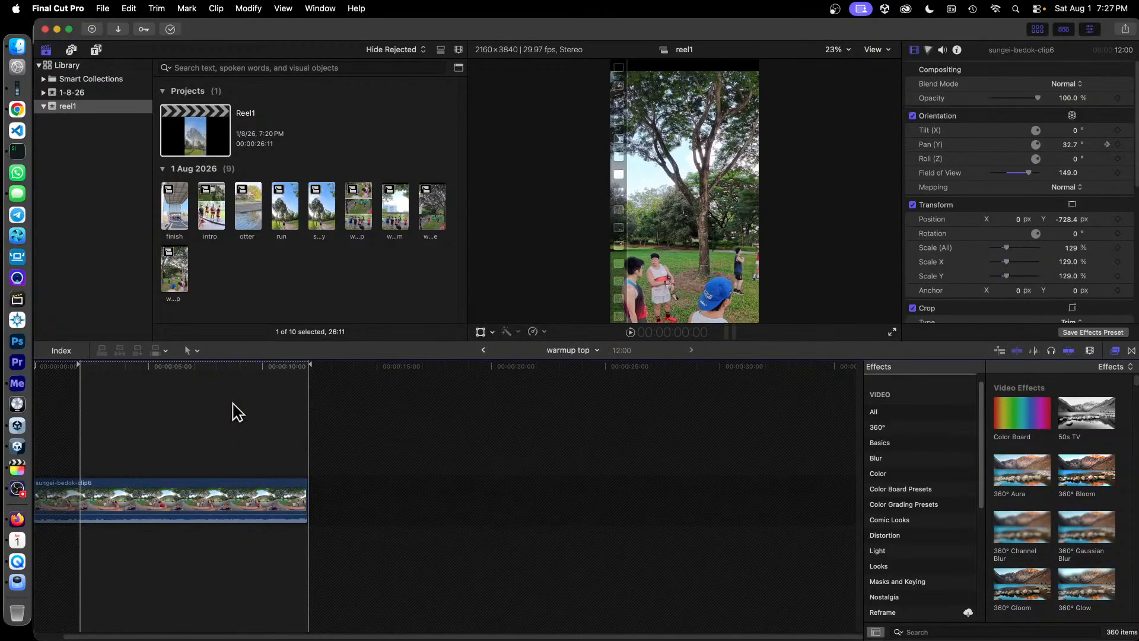
click(229, 499)
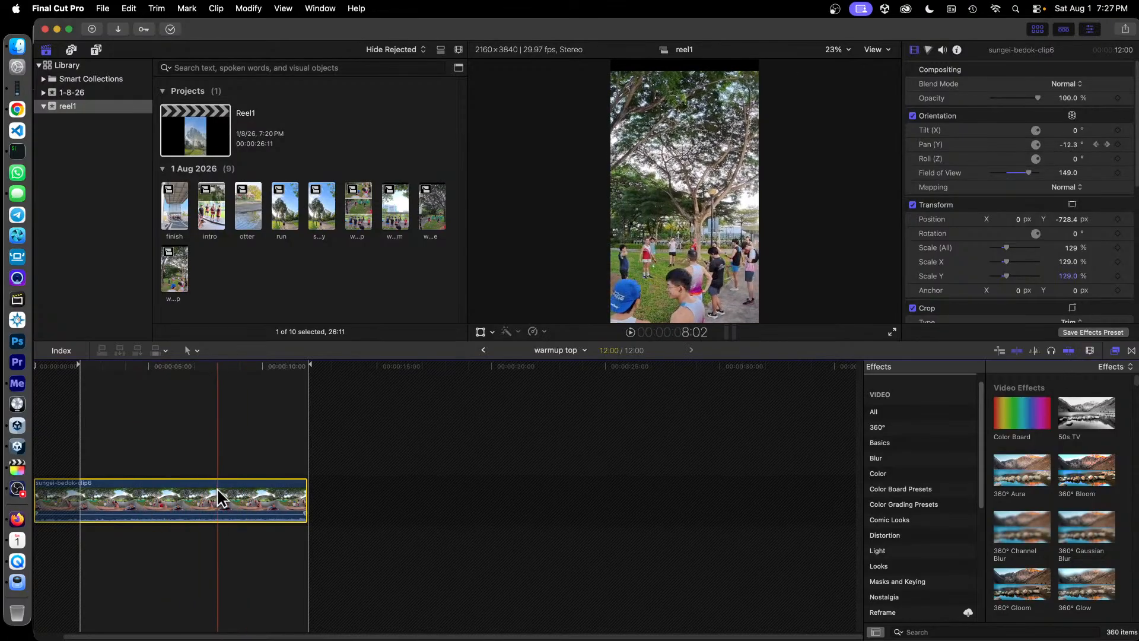
click(484, 351)
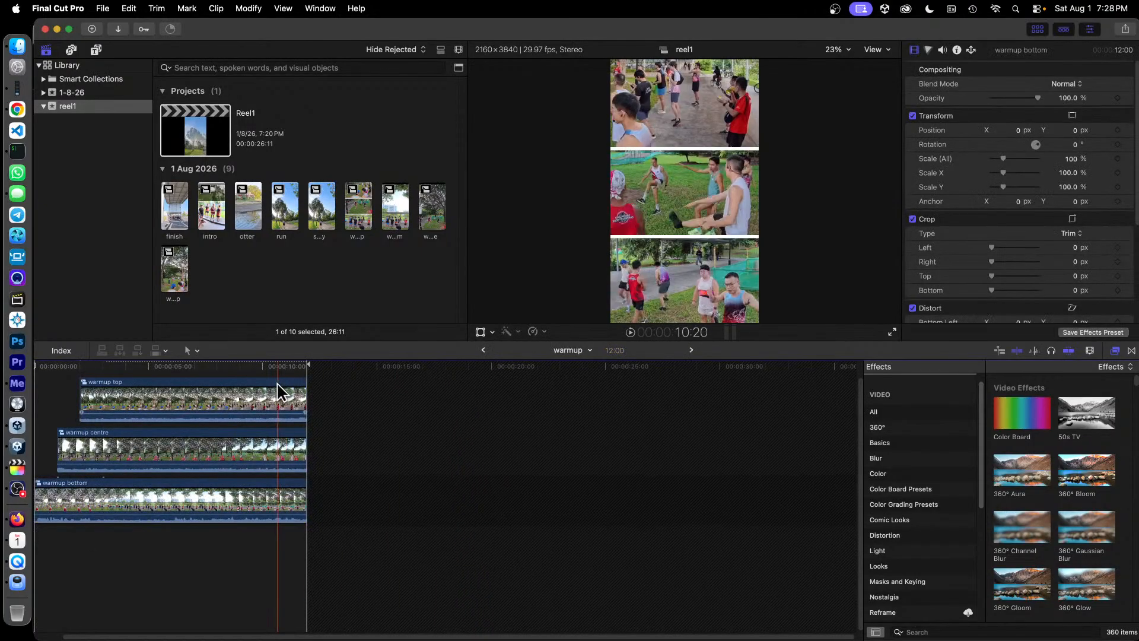
Examine the Transform position settings of the warmup bottom, warmup centre and warmup top clips
click(227, 394)
click(217, 452)
click(198, 485)
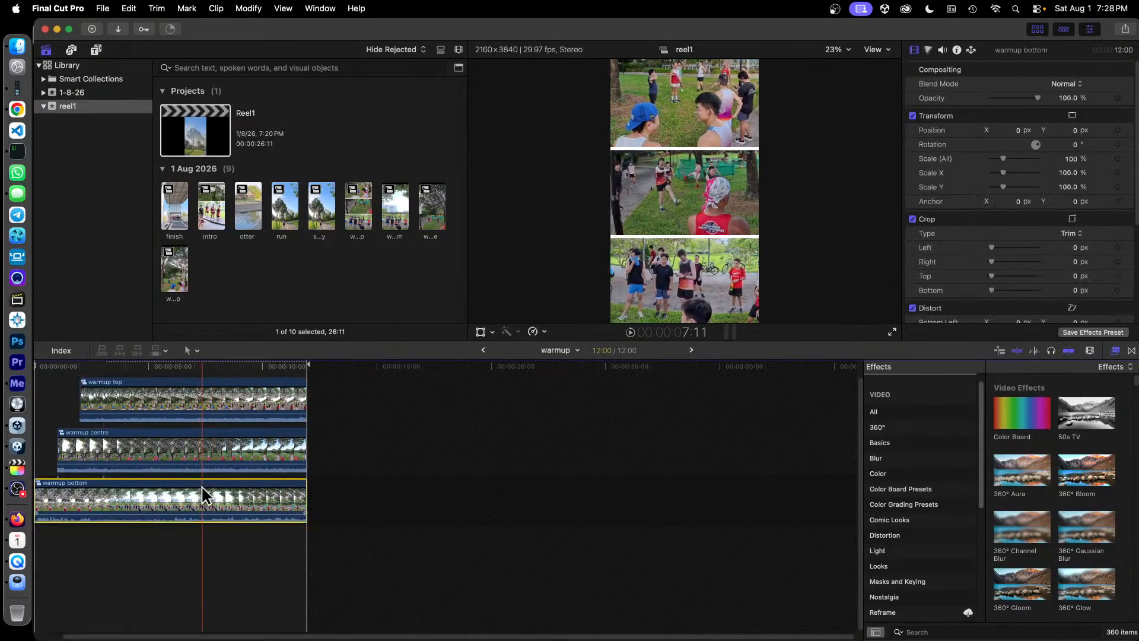
key(space)
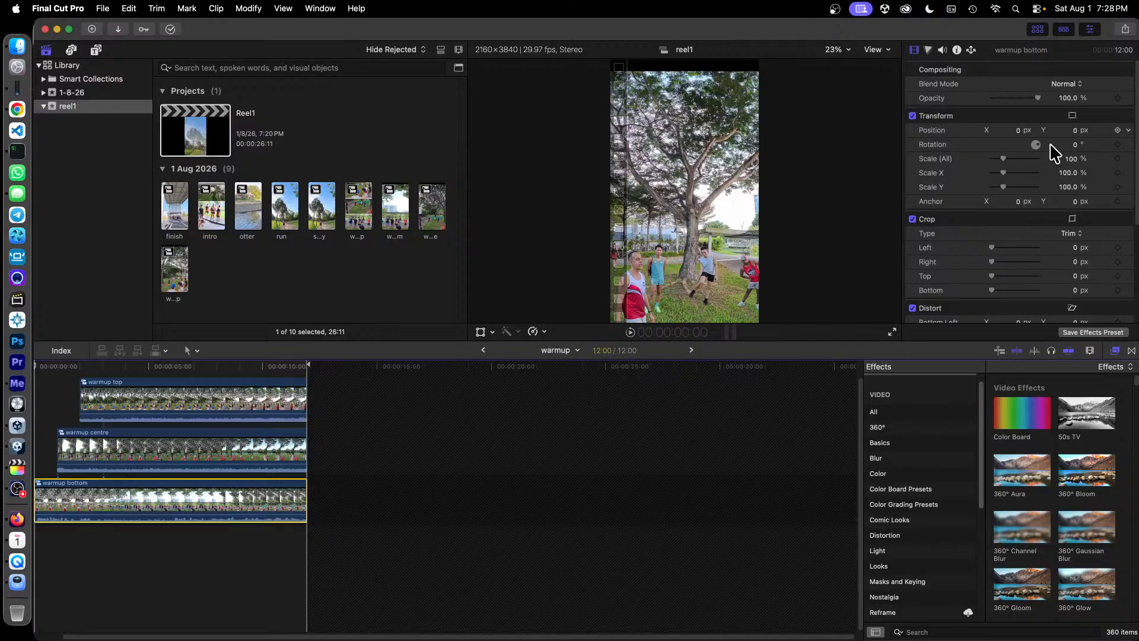
click(227, 467)
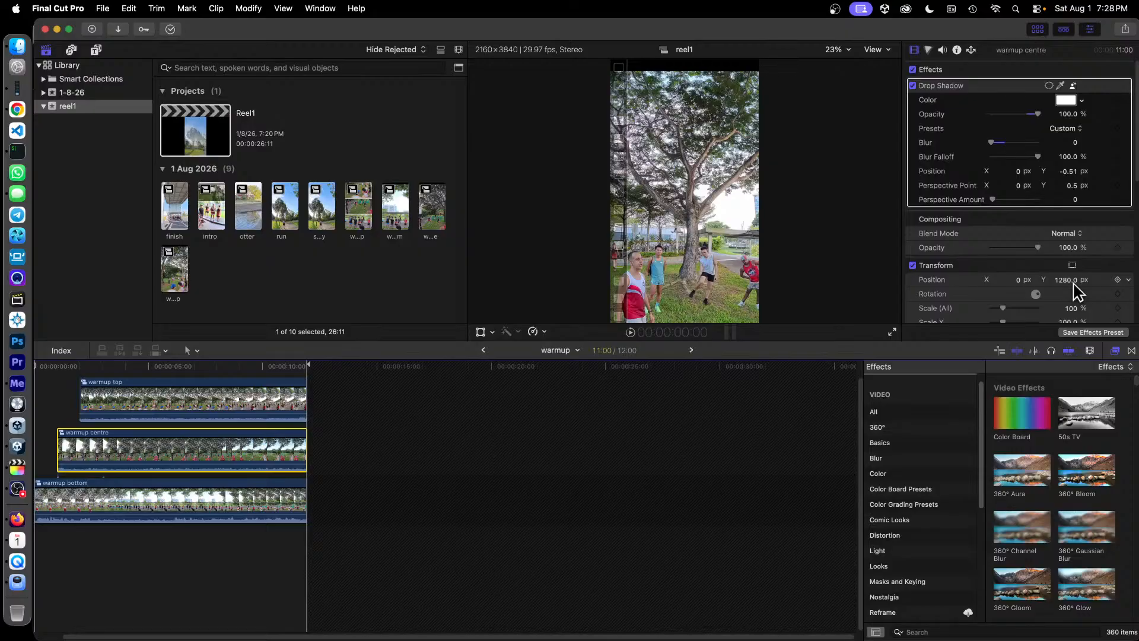
click(247, 401)
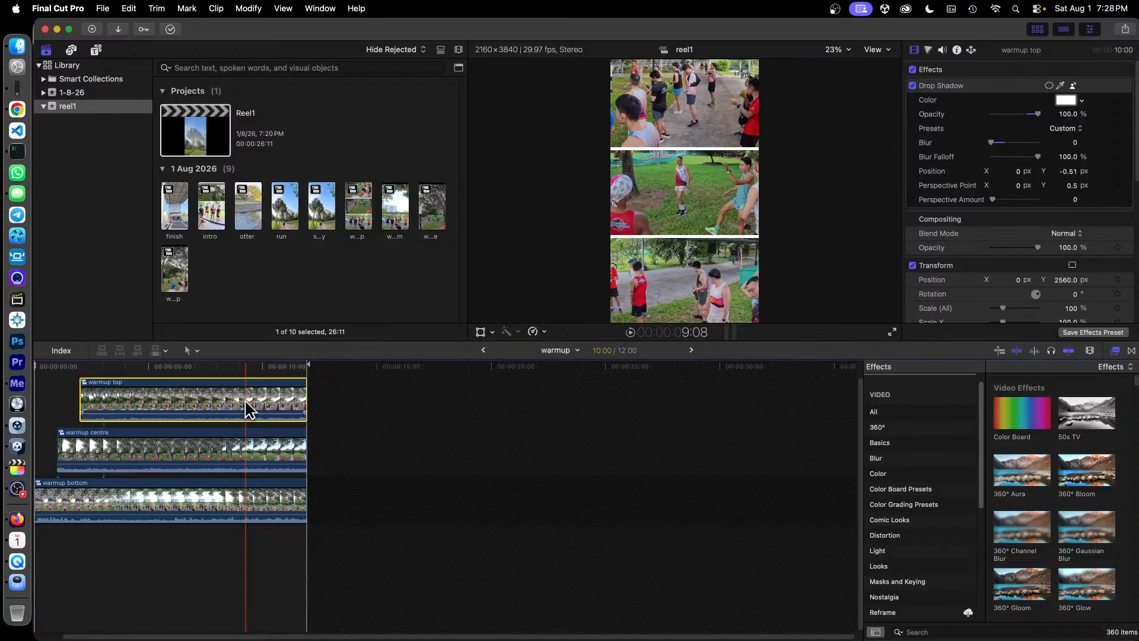
key(Home)
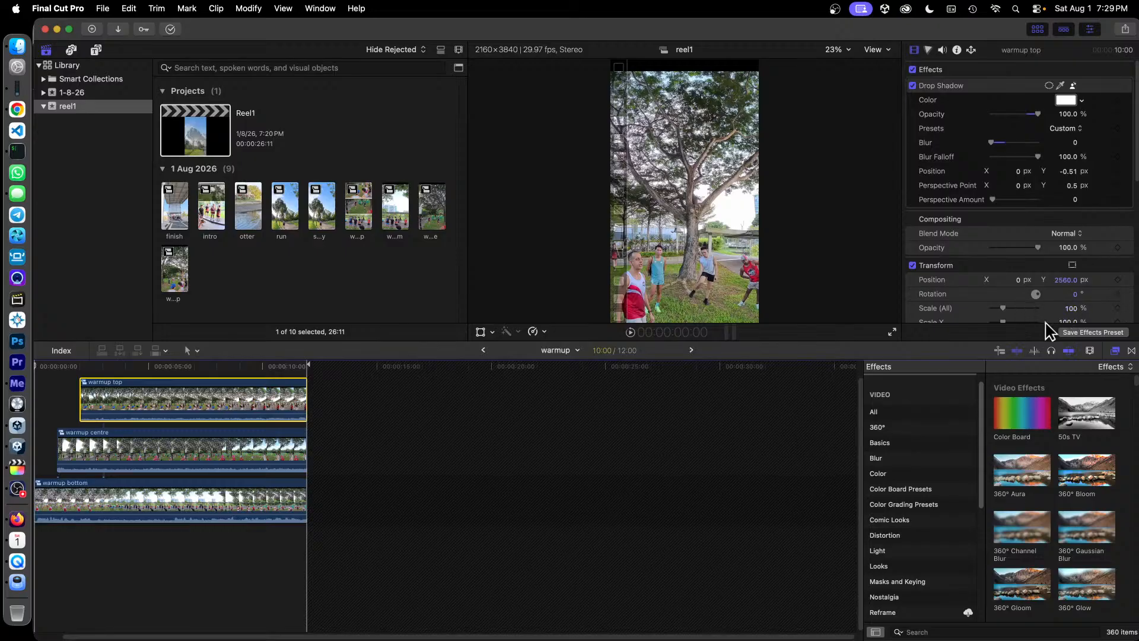
Recheck the three warmup layers and examine the Drop Shadow settings of warmup top with the playhead over the stacked section
click(196, 453)
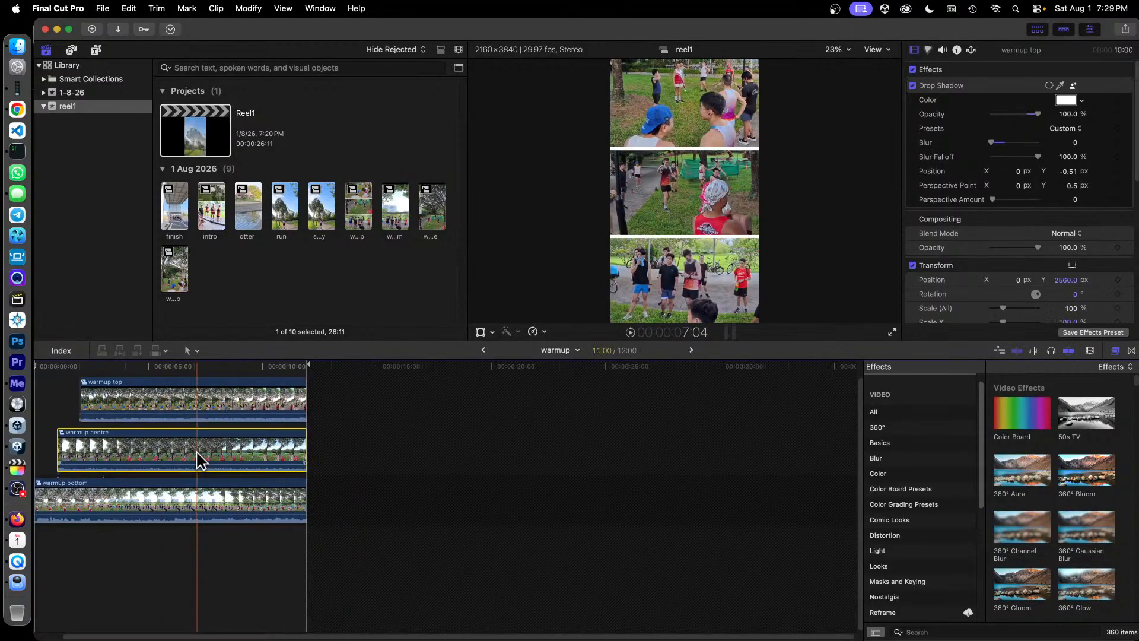
click(212, 488)
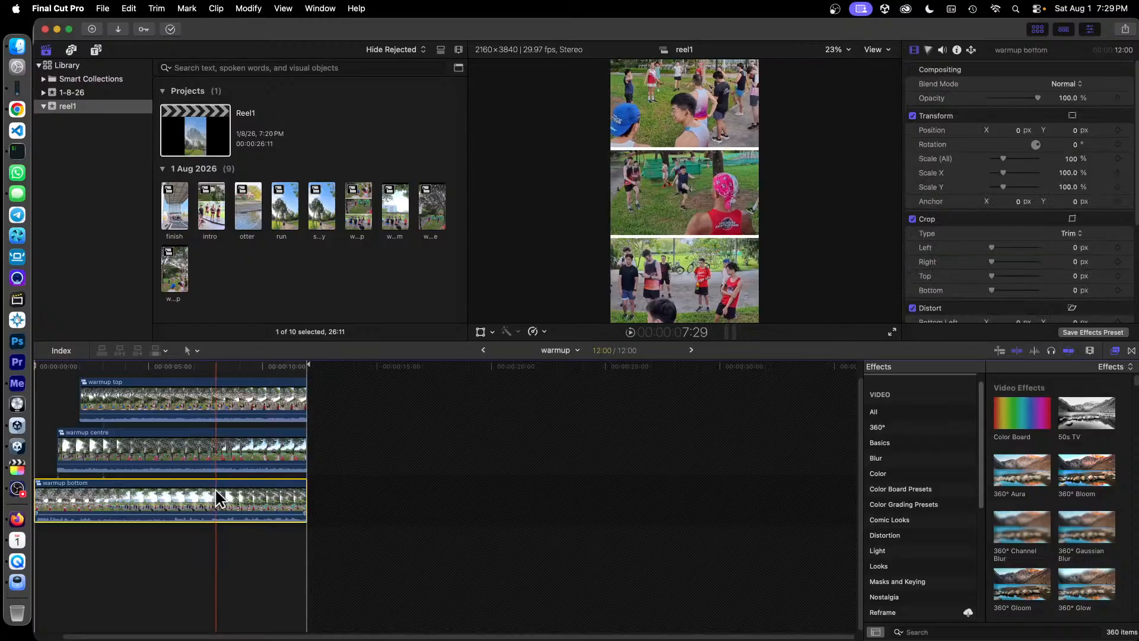
click(289, 458)
click(236, 401)
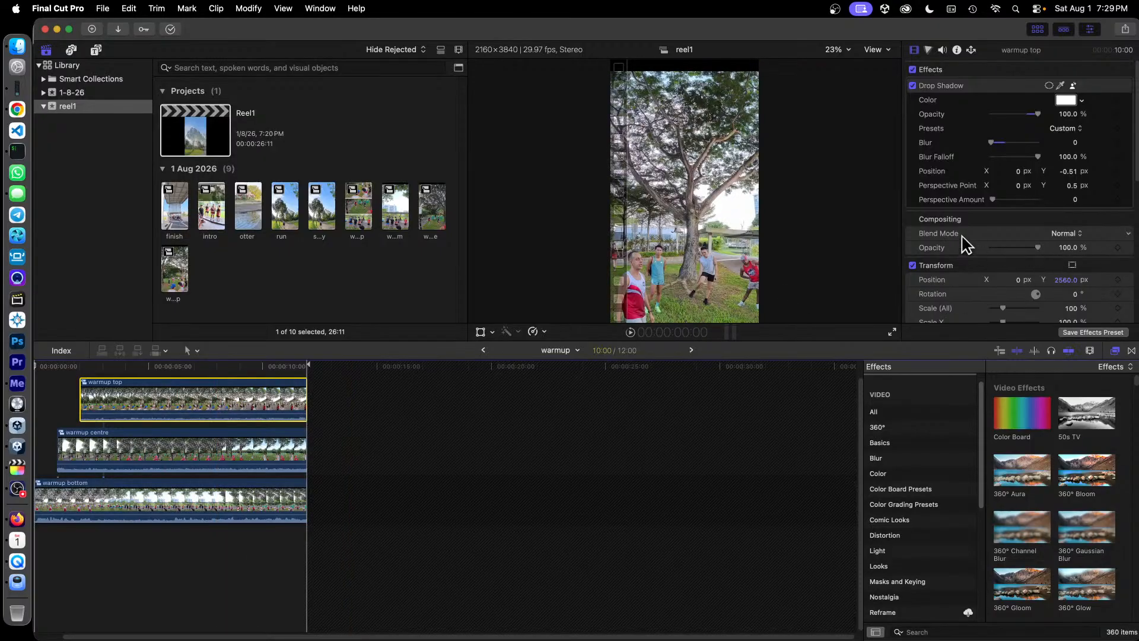
click(225, 372)
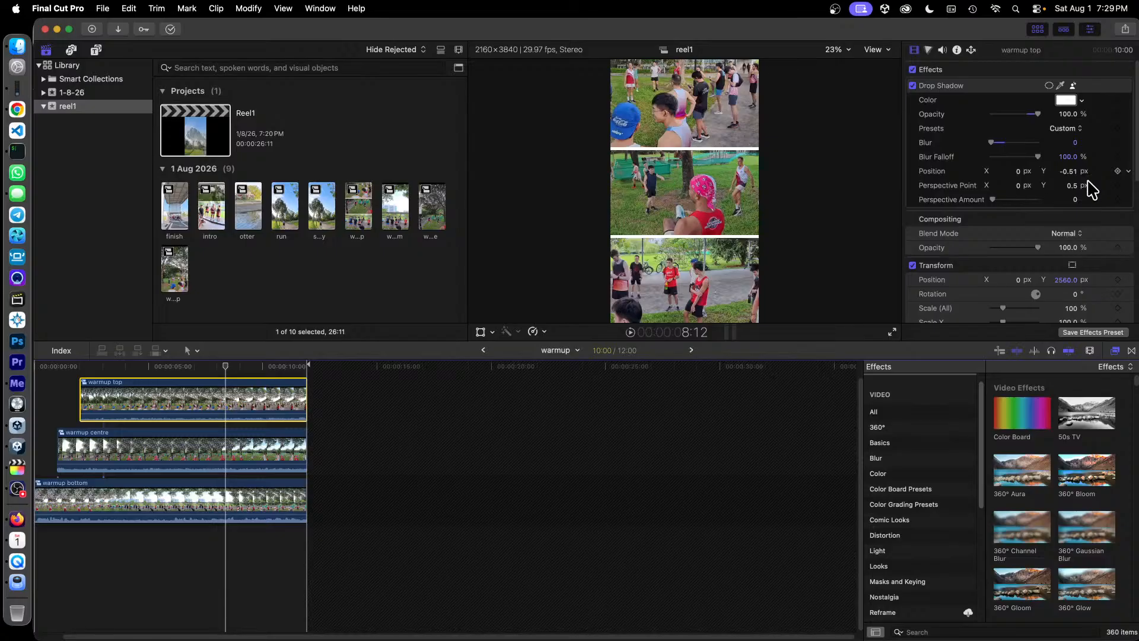
Return to the Reel1 timeline and open the run compound clip down to its nested scenery clip
click(482, 353)
drag(349, 373, 328, 372)
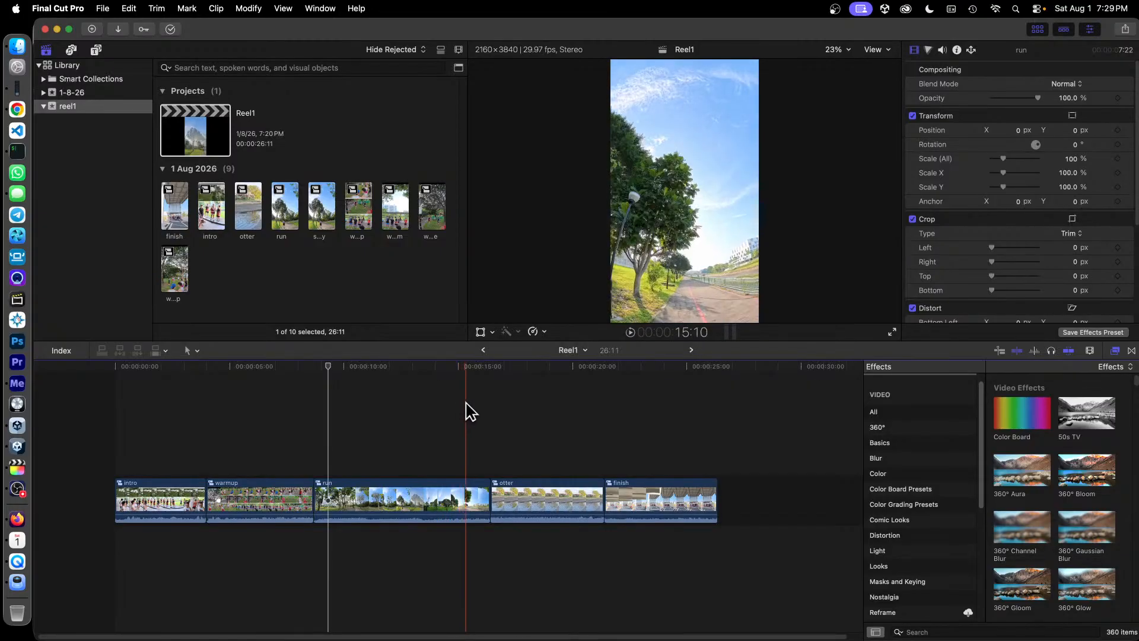
double_click(409, 493)
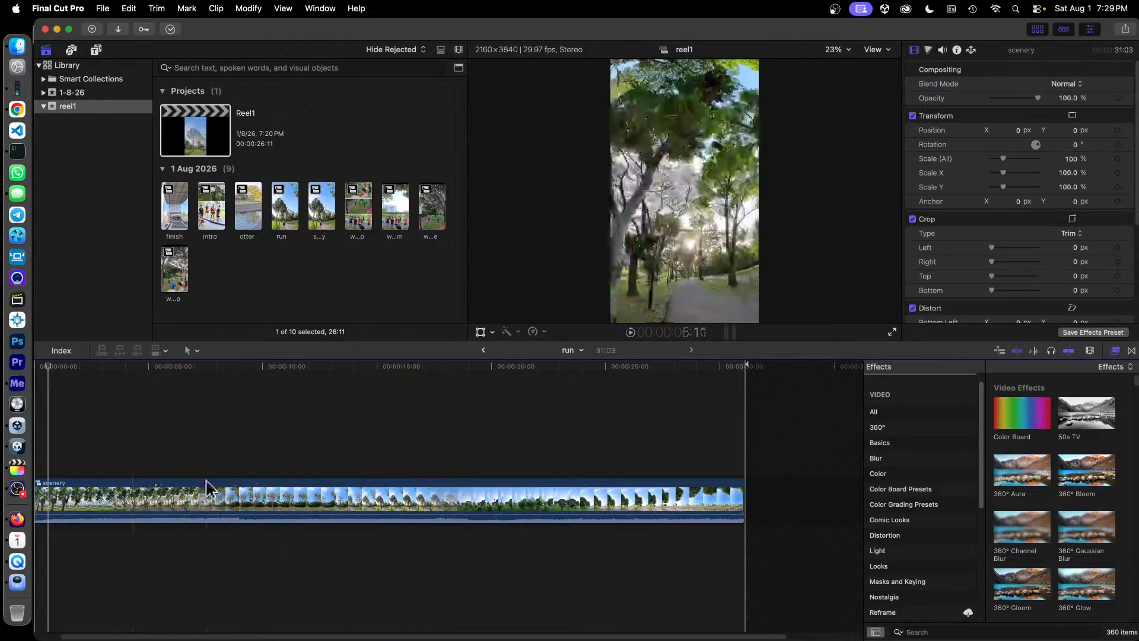
double_click(367, 496)
click(195, 563)
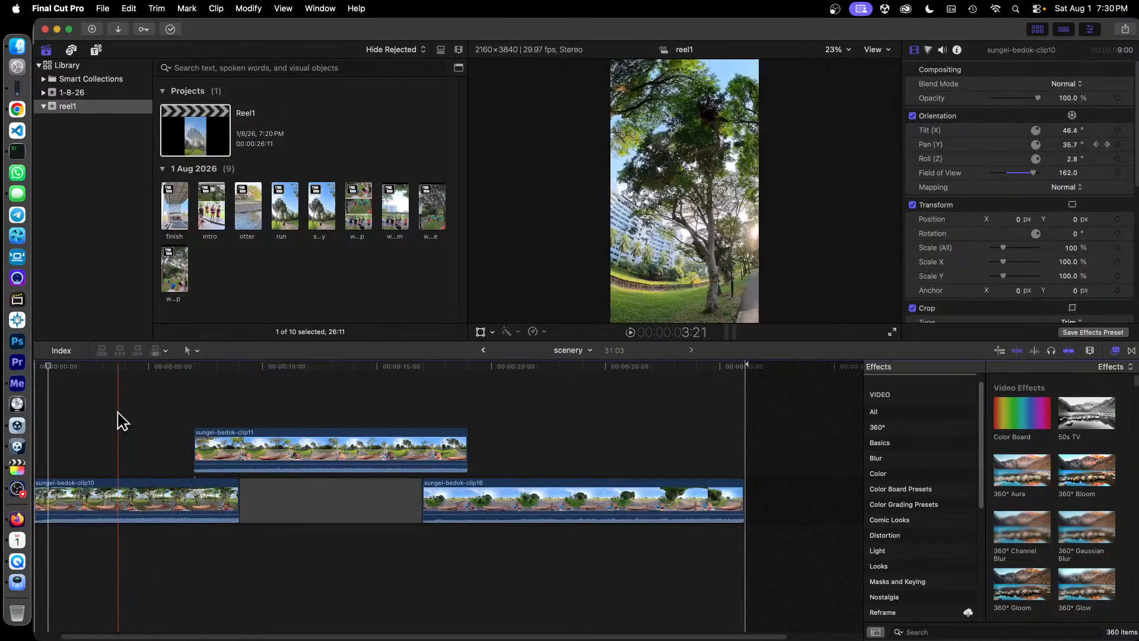
Examine the Orientation and Opacity settings of sungei-bedok-clip10 and sungei-bedok-clip11 in the scenery timeline, including their overlaps
click(146, 495)
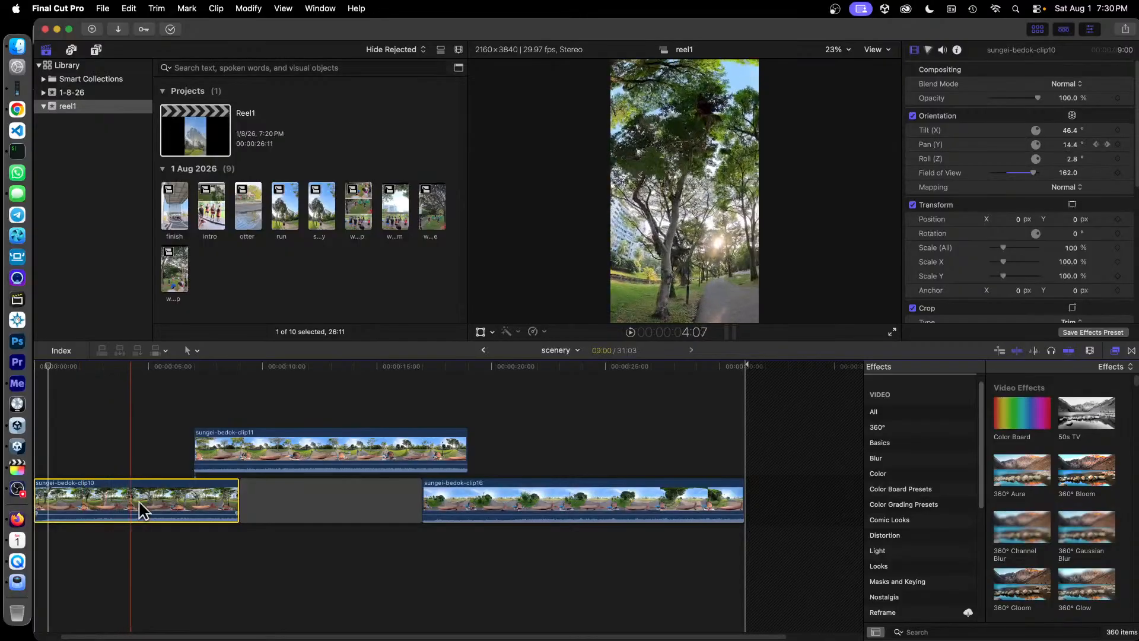
click(285, 446)
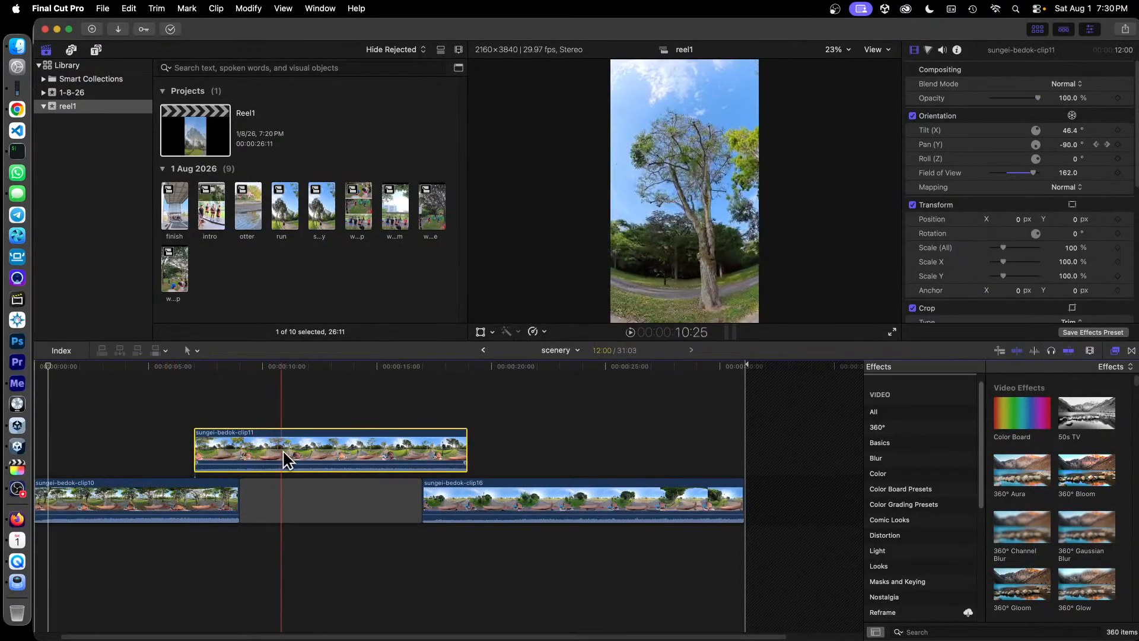
click(69, 488)
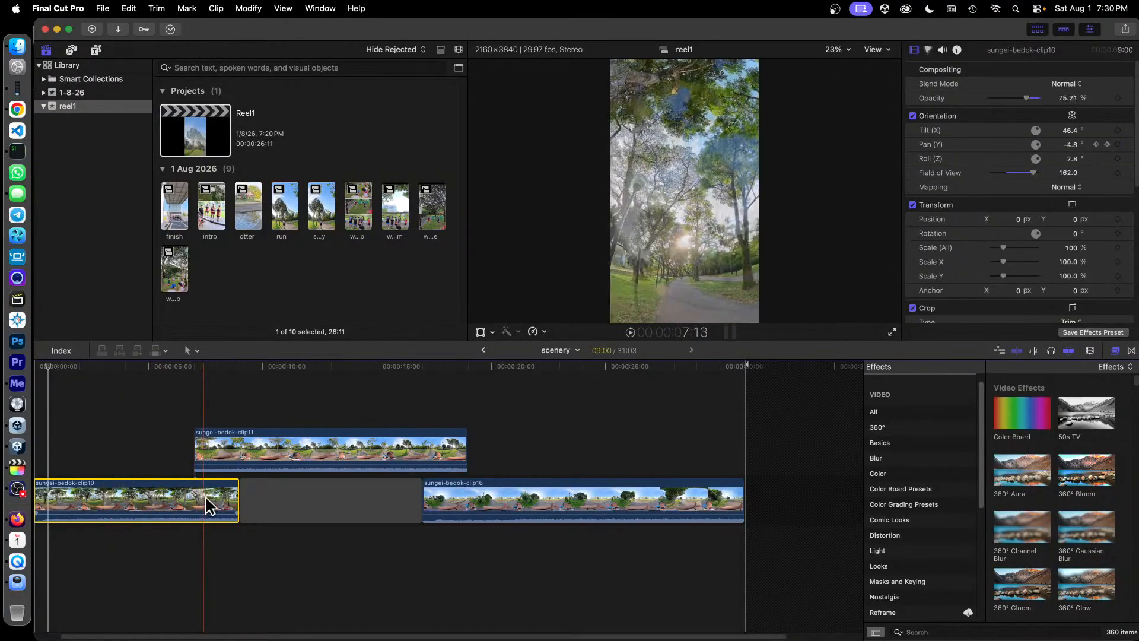
click(334, 447)
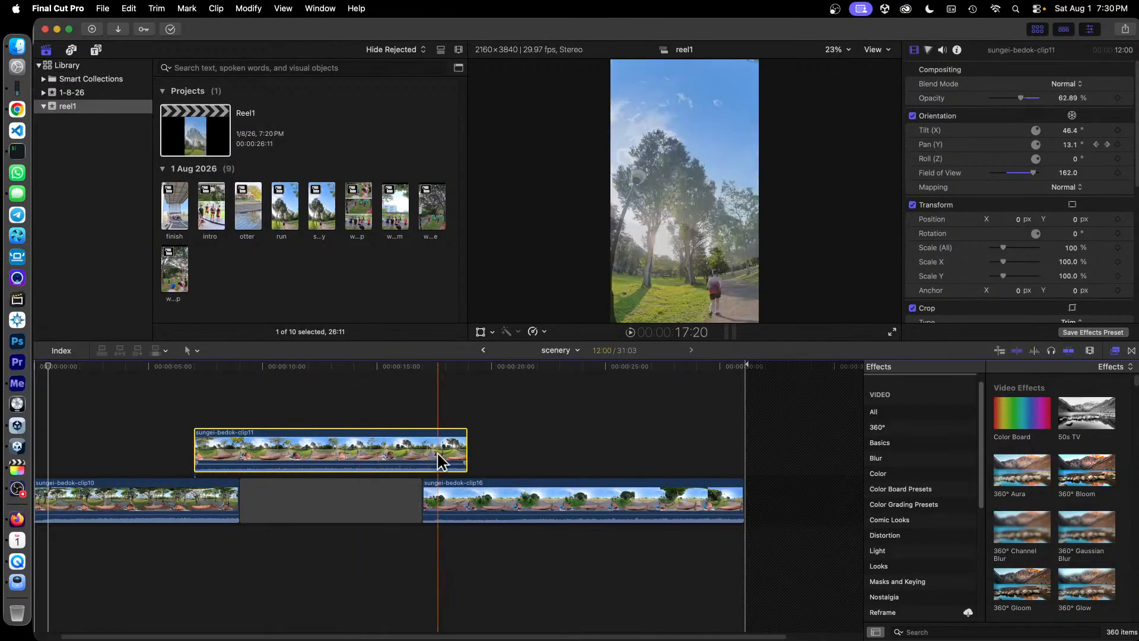
Show the video animation of sungei-bedok-clip11 in the scenery timeline and expand its Compositing: Opacity curve
click(507, 498)
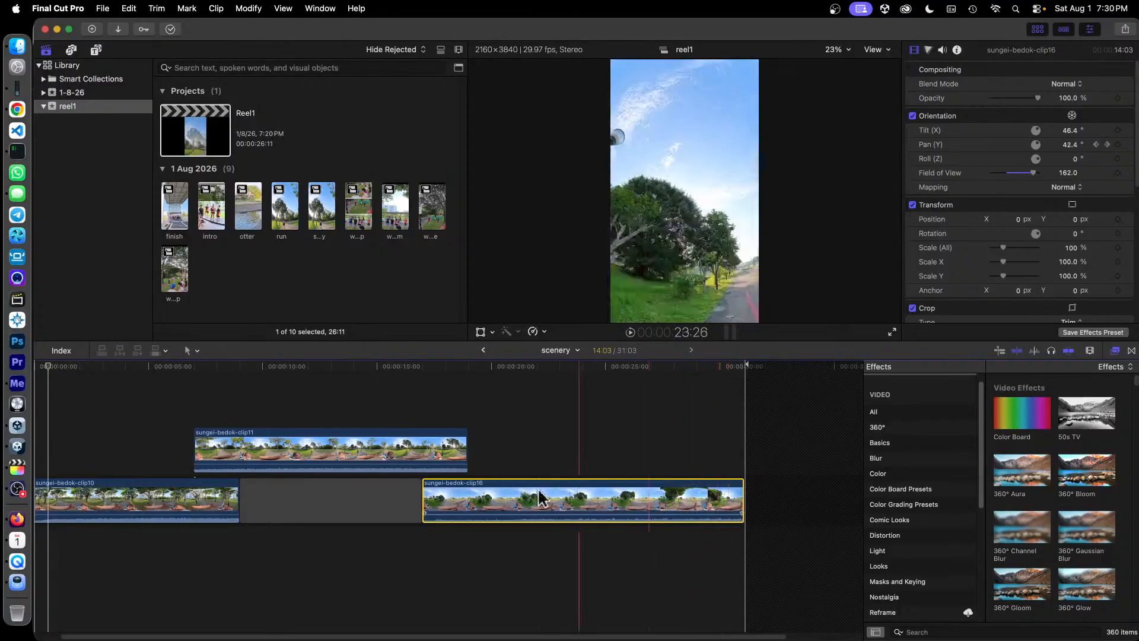
right_click(348, 439)
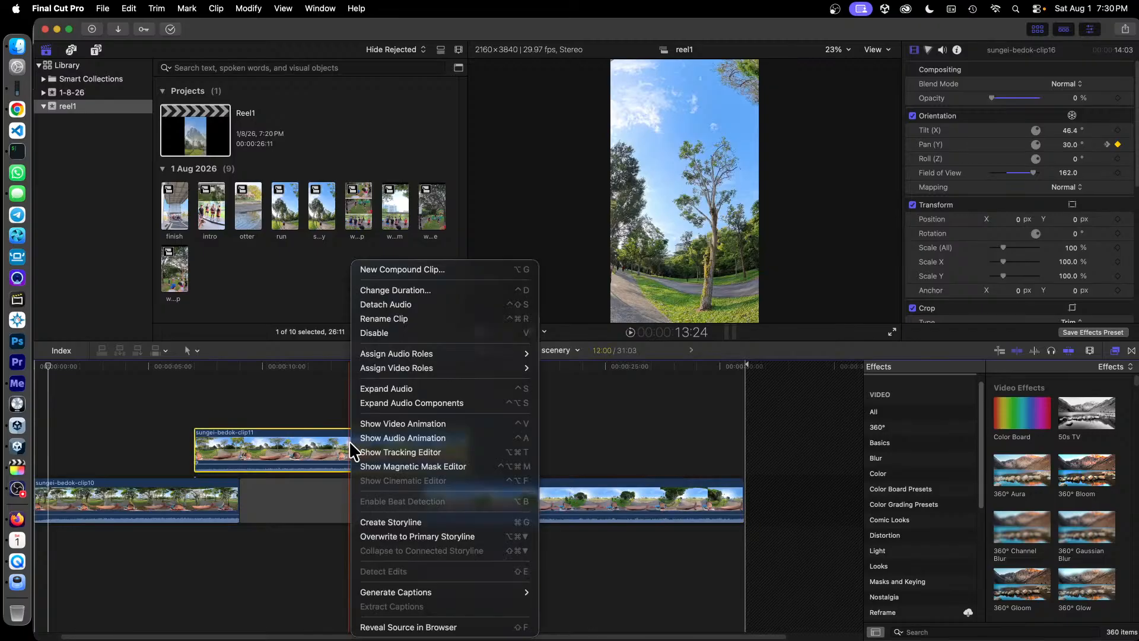
click(403, 424)
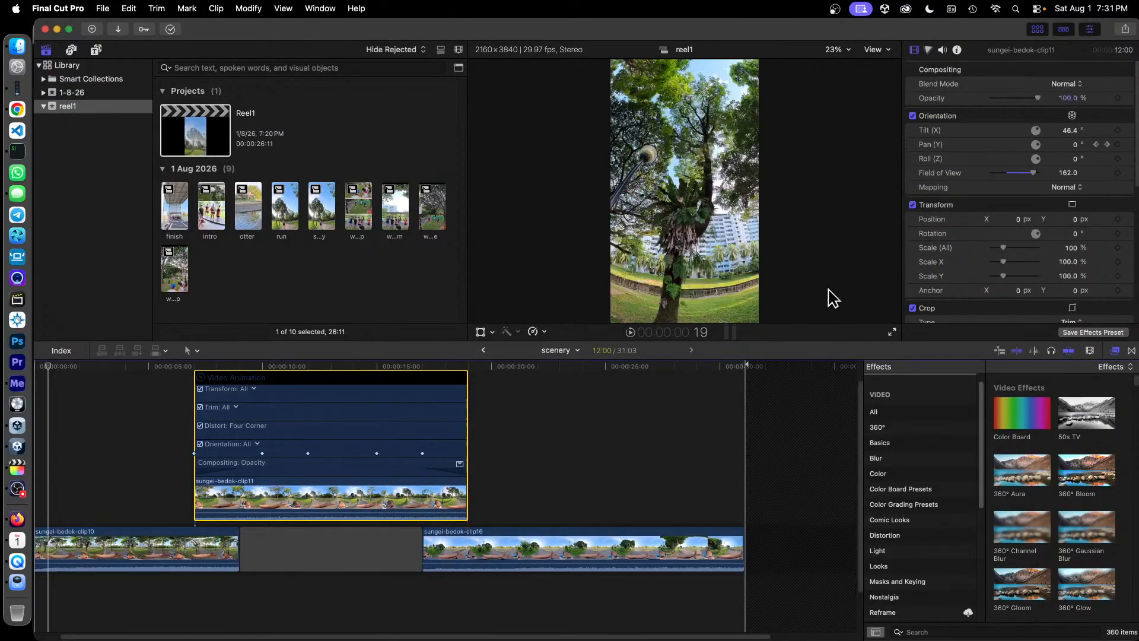
drag(198, 439, 446, 469)
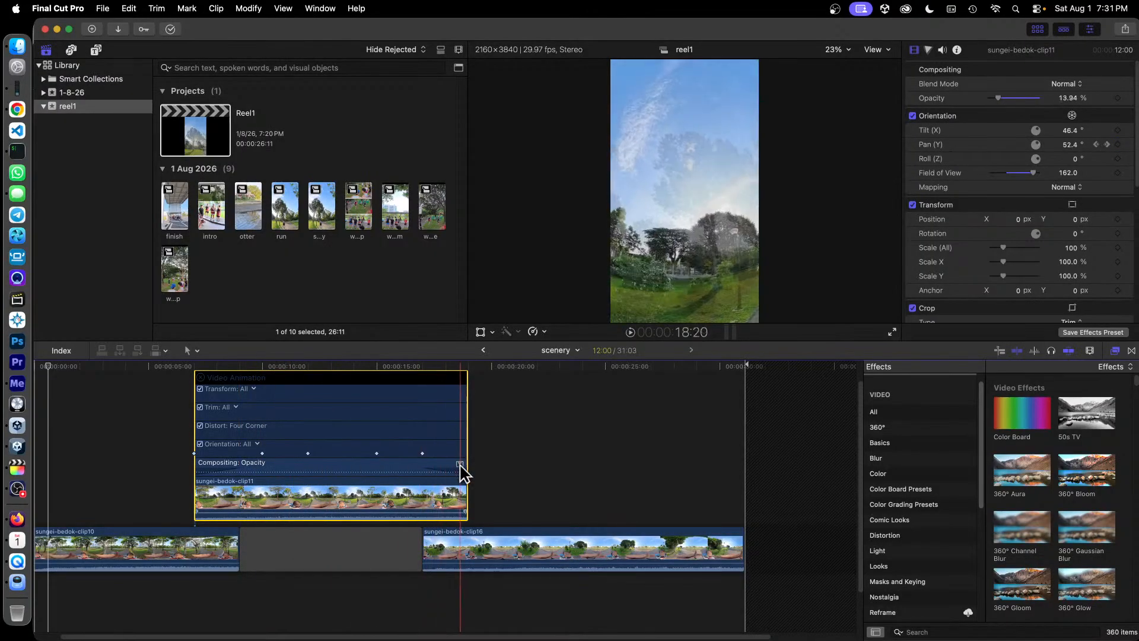
click(460, 463)
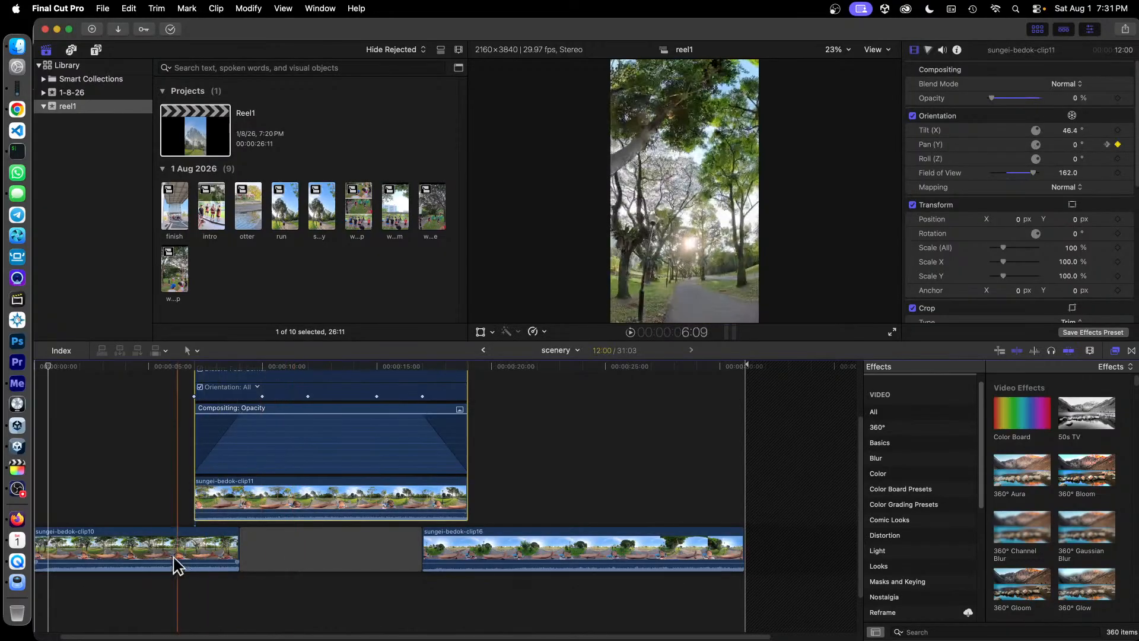
Show the video animation of sungei-bedok-clip10 and expand its Compositing: Opacity curve
right_click(127, 542)
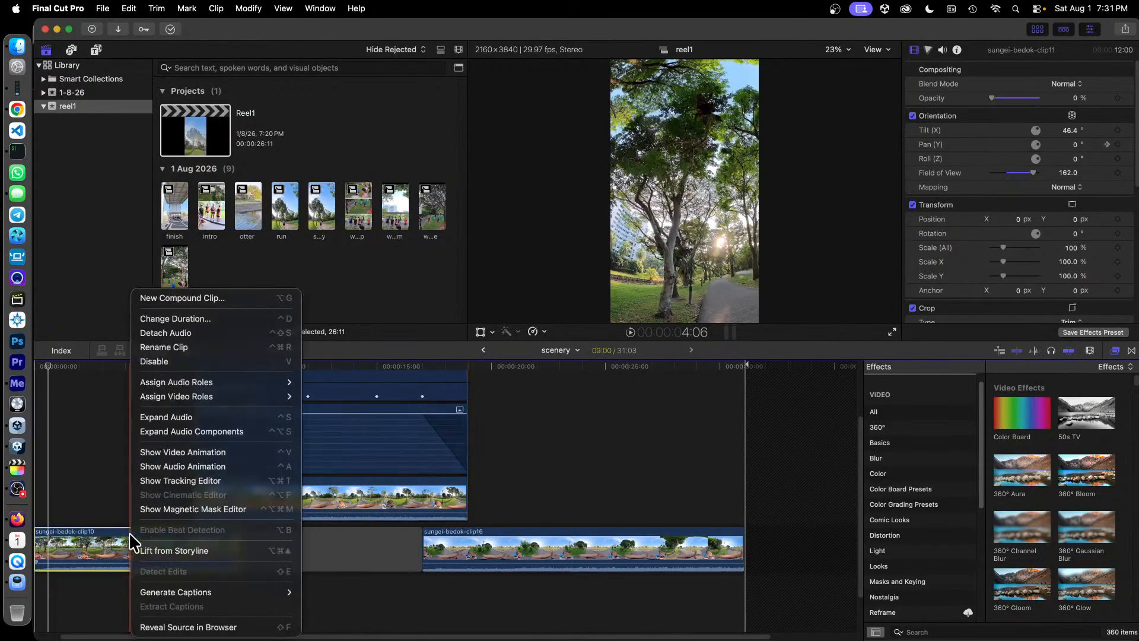
click(219, 453)
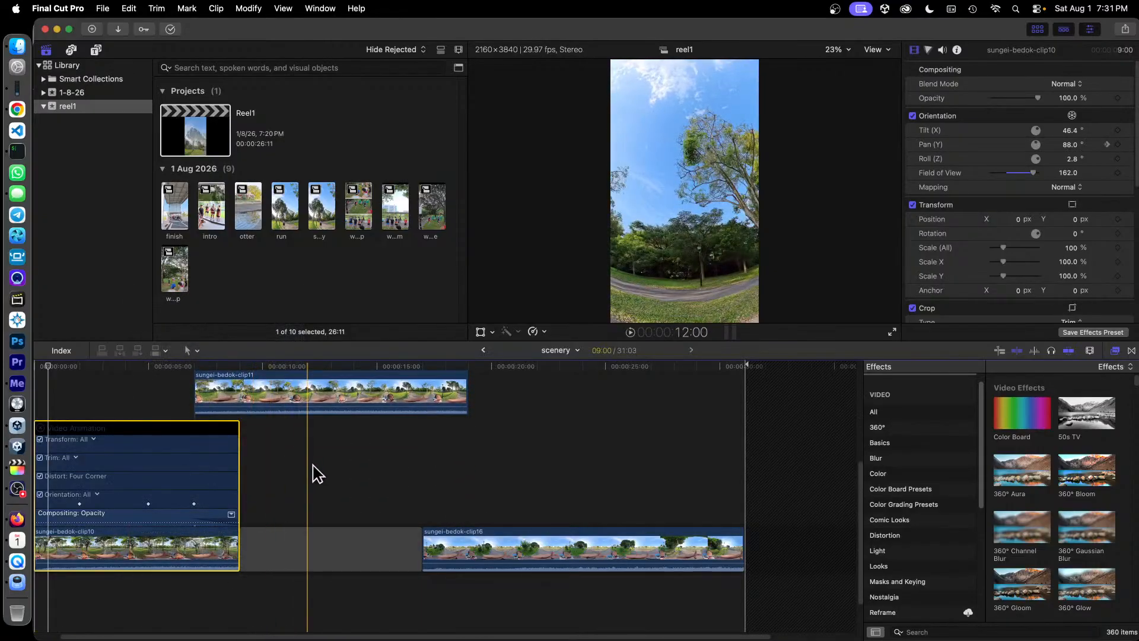
click(231, 515)
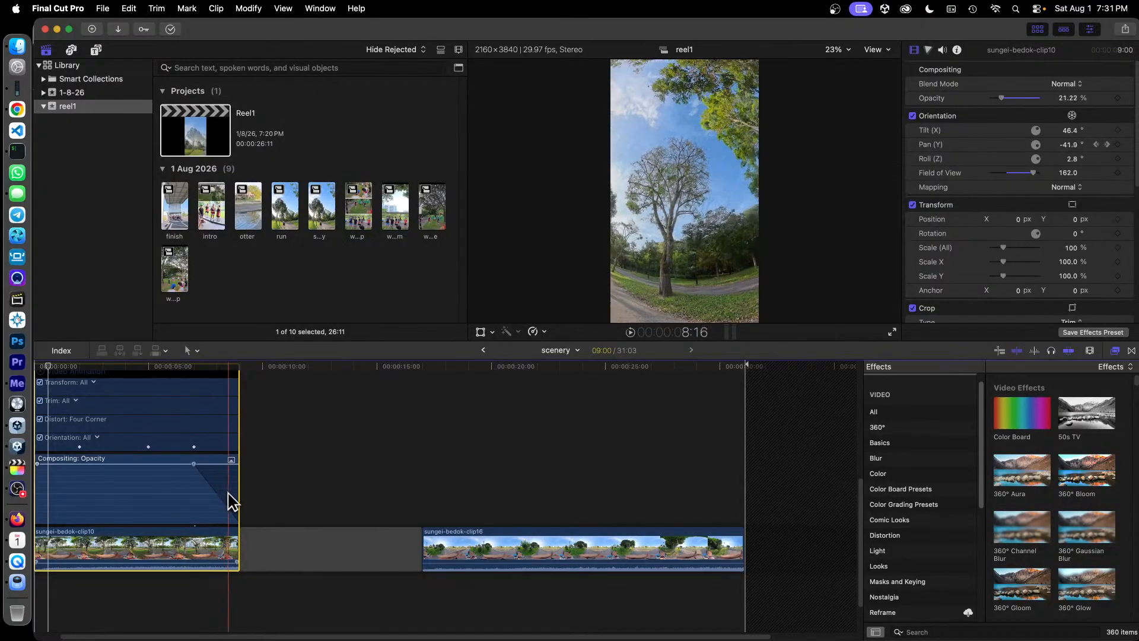
Compare the opacity fades of sungei-bedok-clip11 with the overlapping ends of sungei-bedok-clip10 and sungei-bedok-clip16
scroll(230, 501, up, 5)
scroll(231, 501, up, 3)
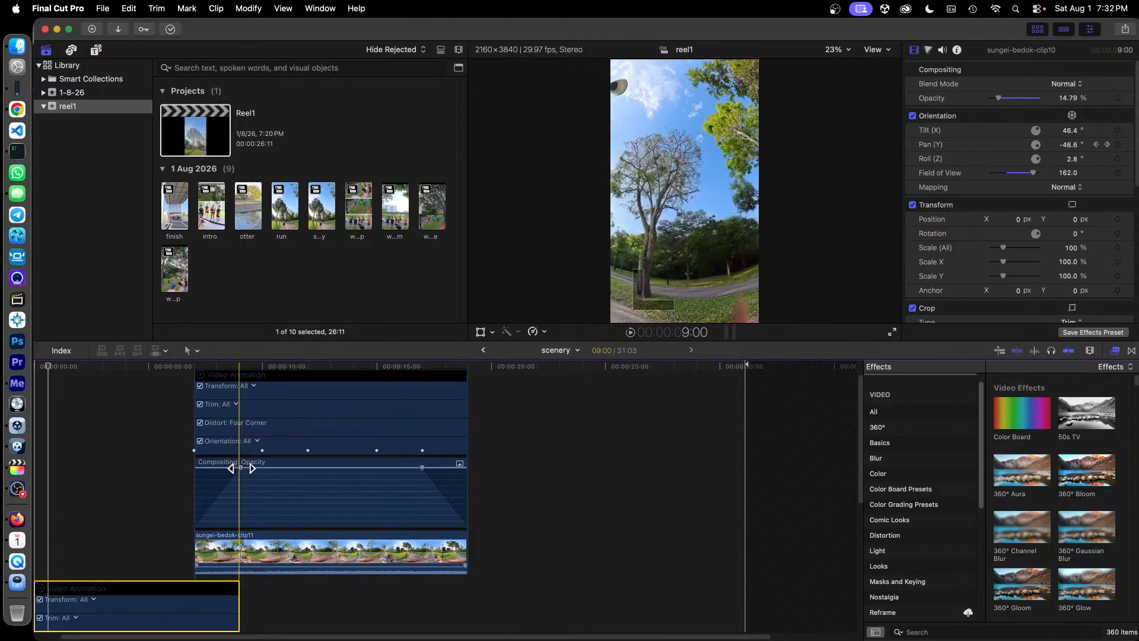
drag(241, 469, 242, 469)
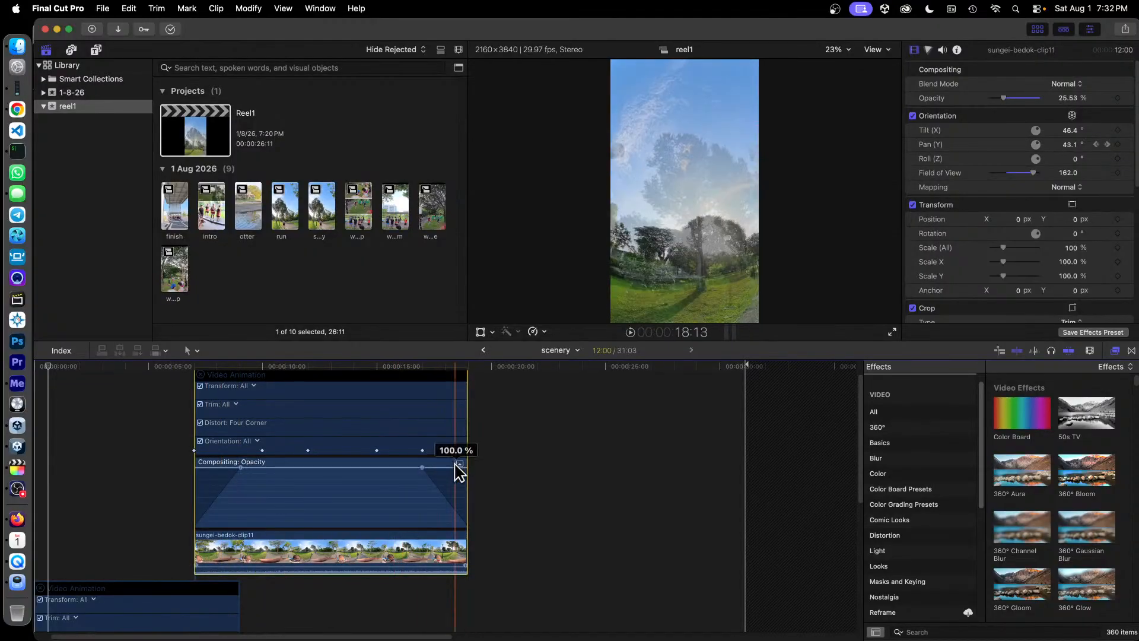
scroll(508, 476, down, 5)
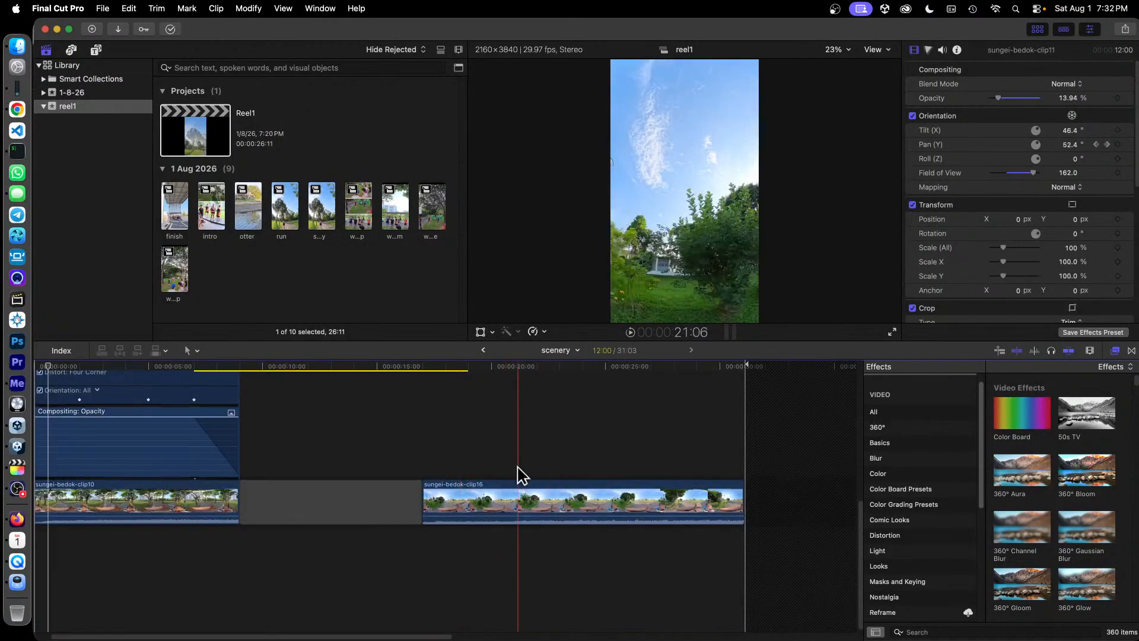
scroll(517, 472, up, 5)
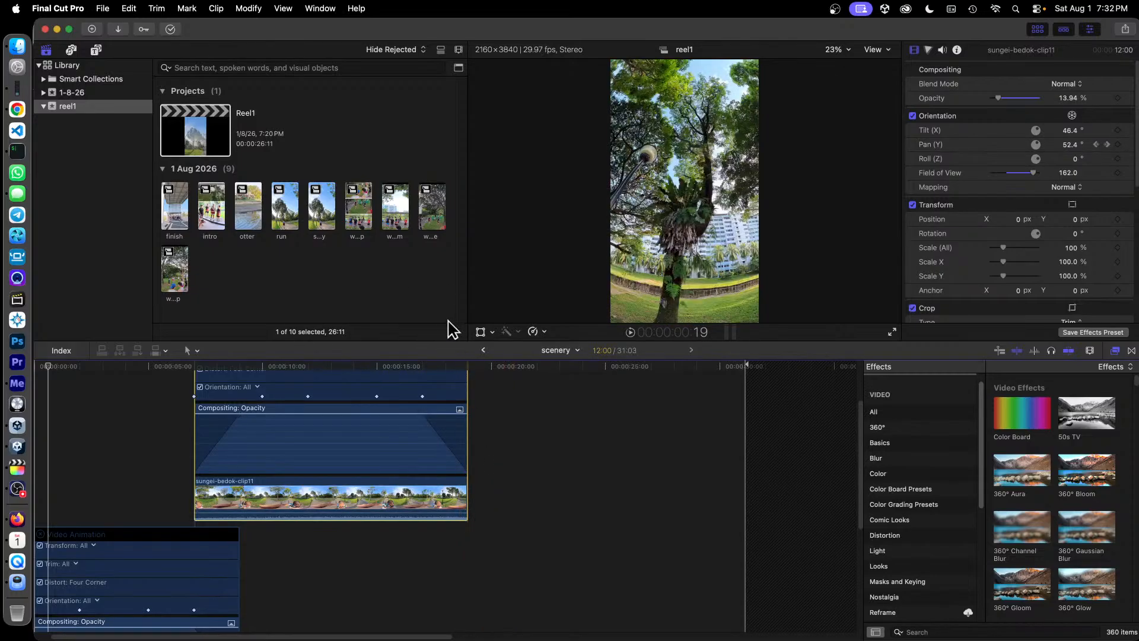
Leave the scenery and run compound clips for the Reel1 timeline and open the otter compound clip
click(484, 350)
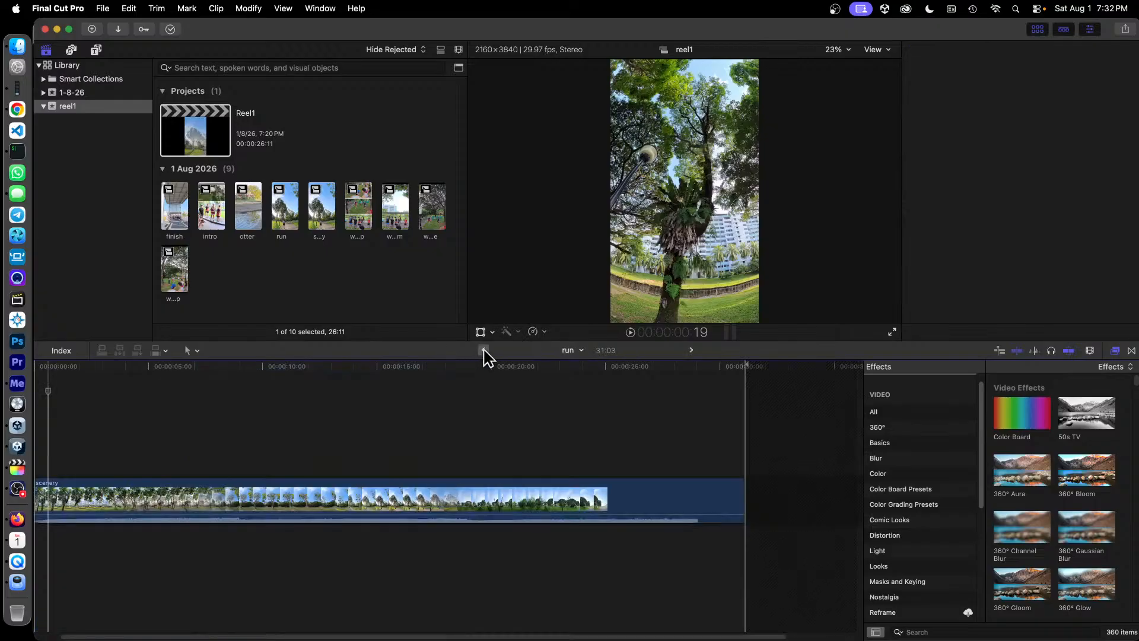
click(346, 483)
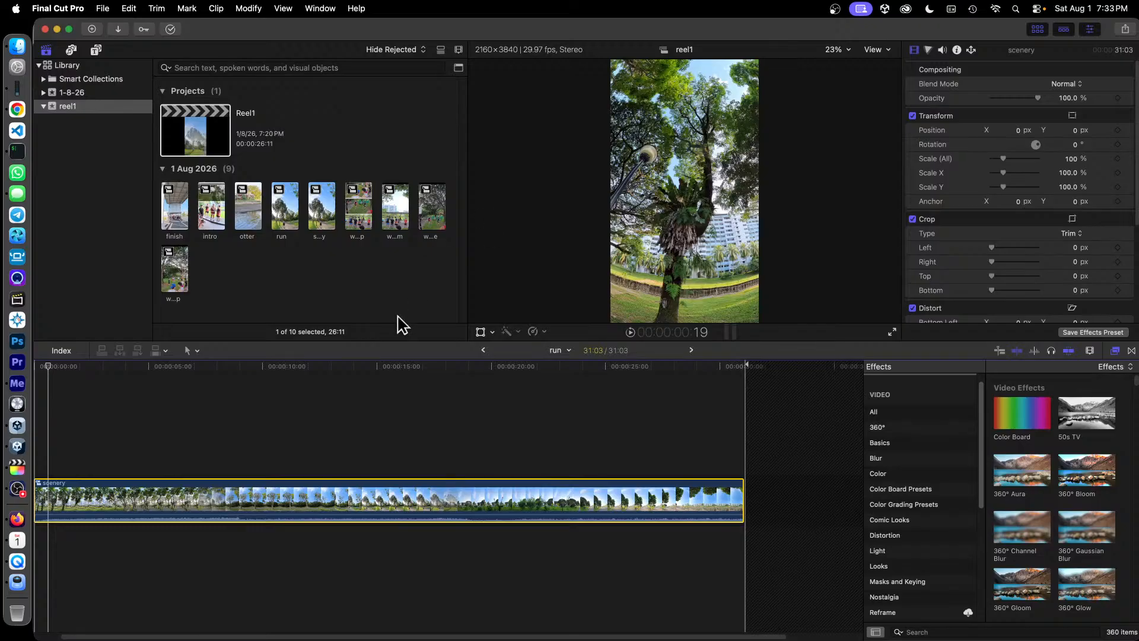
click(483, 351)
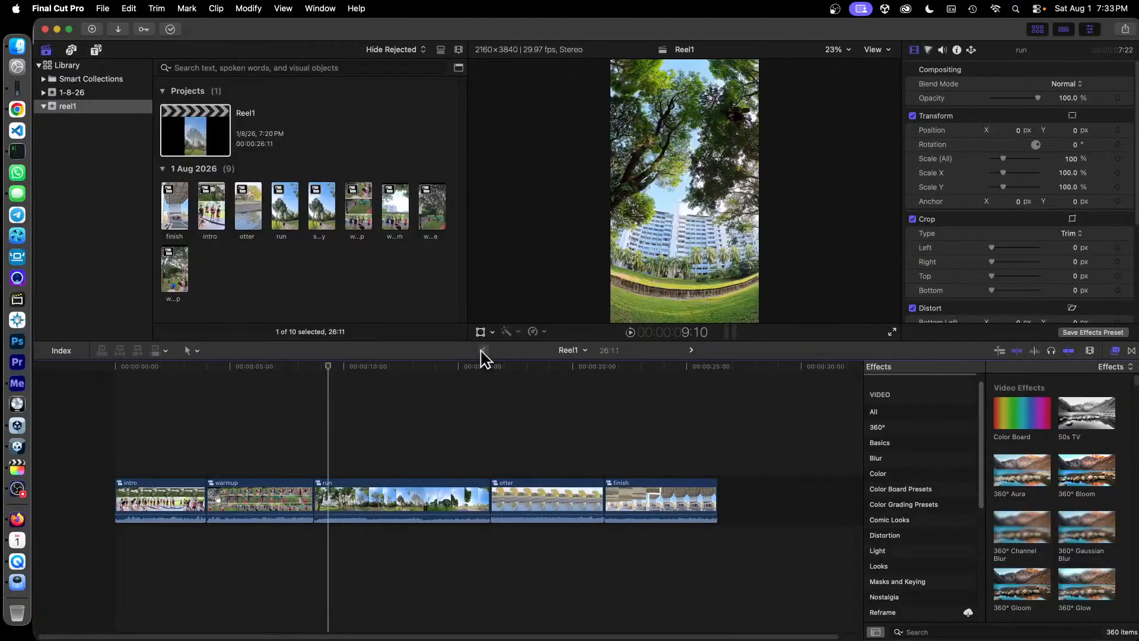
click(533, 395)
double_click(552, 488)
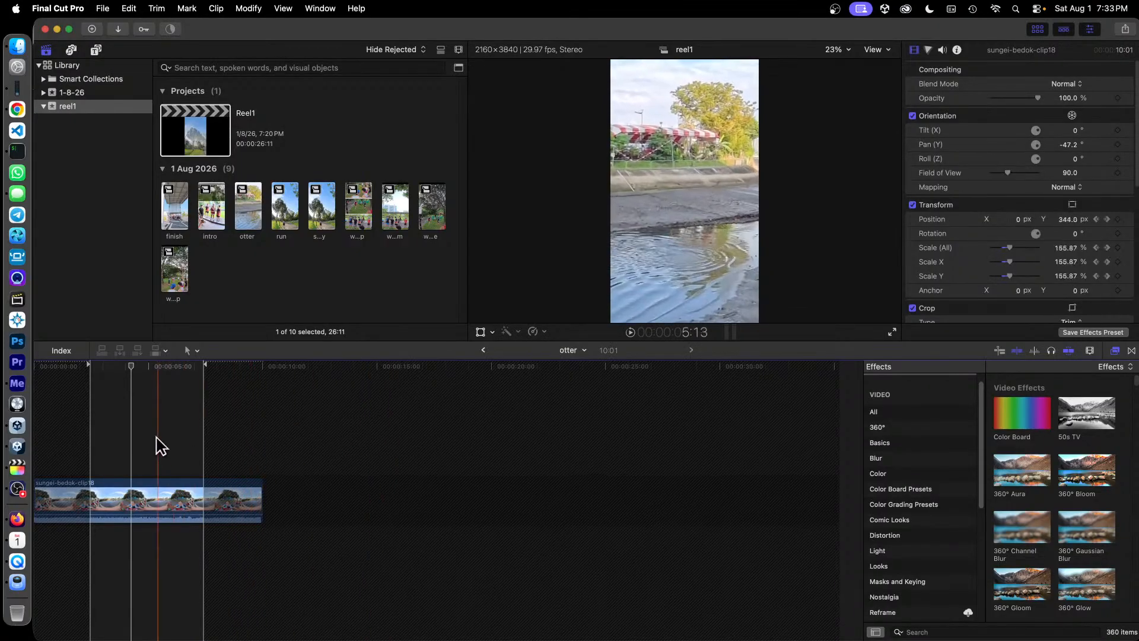
Examine the Transform Position and Scale keyframes of sungei-bedok-clip18 at several points of the otter timeline
click(154, 373)
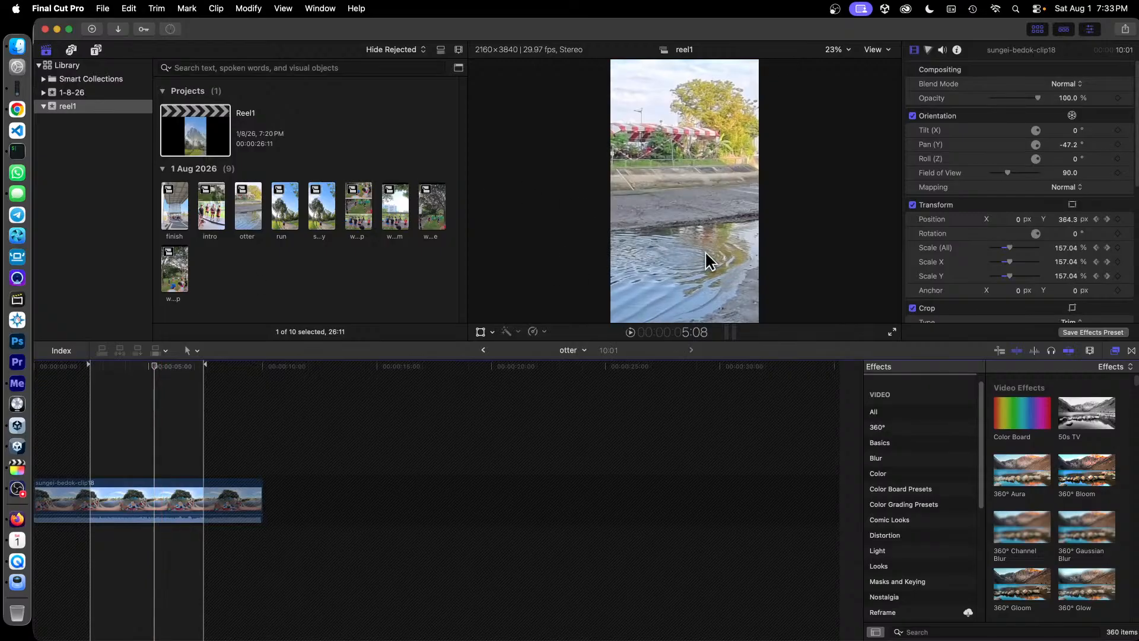
click(1095, 248)
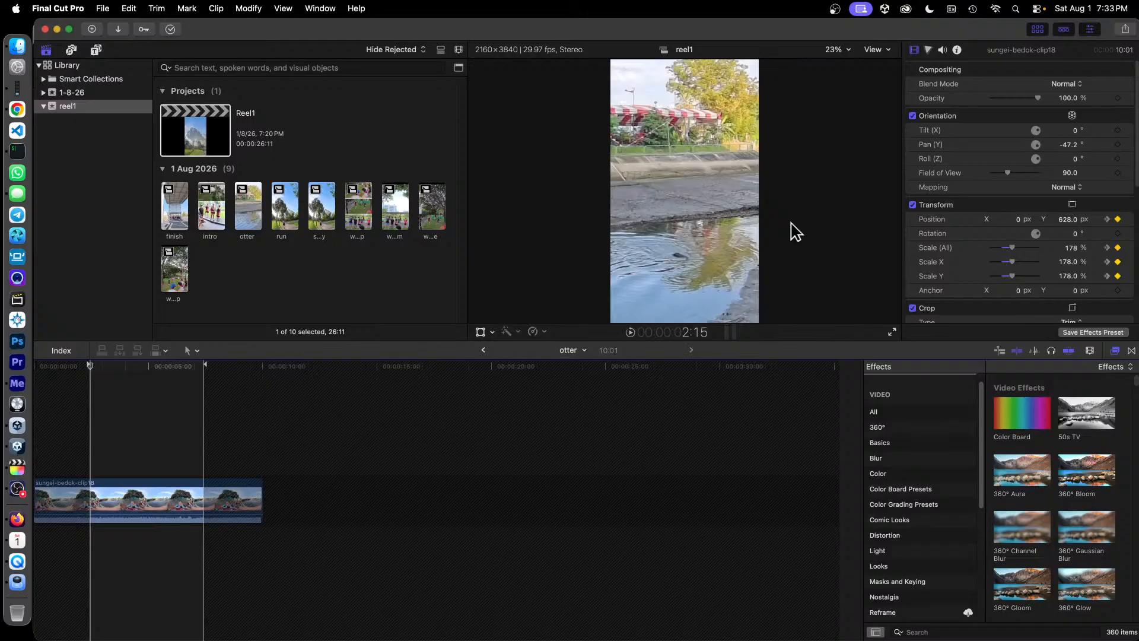
click(153, 377)
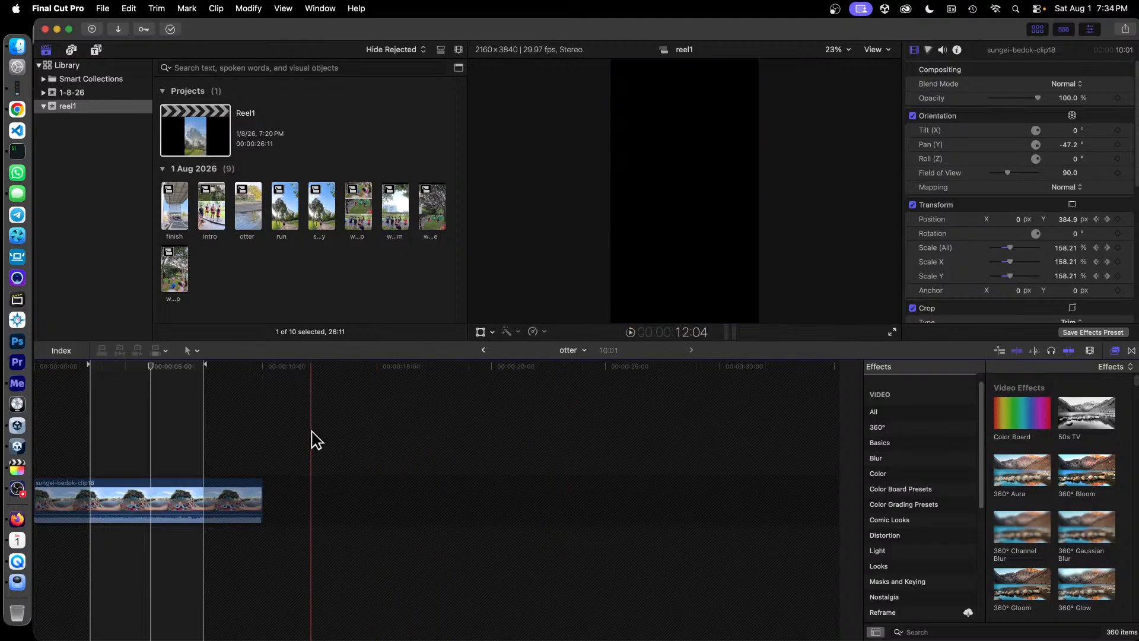
Return to the Reel1 timeline and open the finish compound clip
click(484, 351)
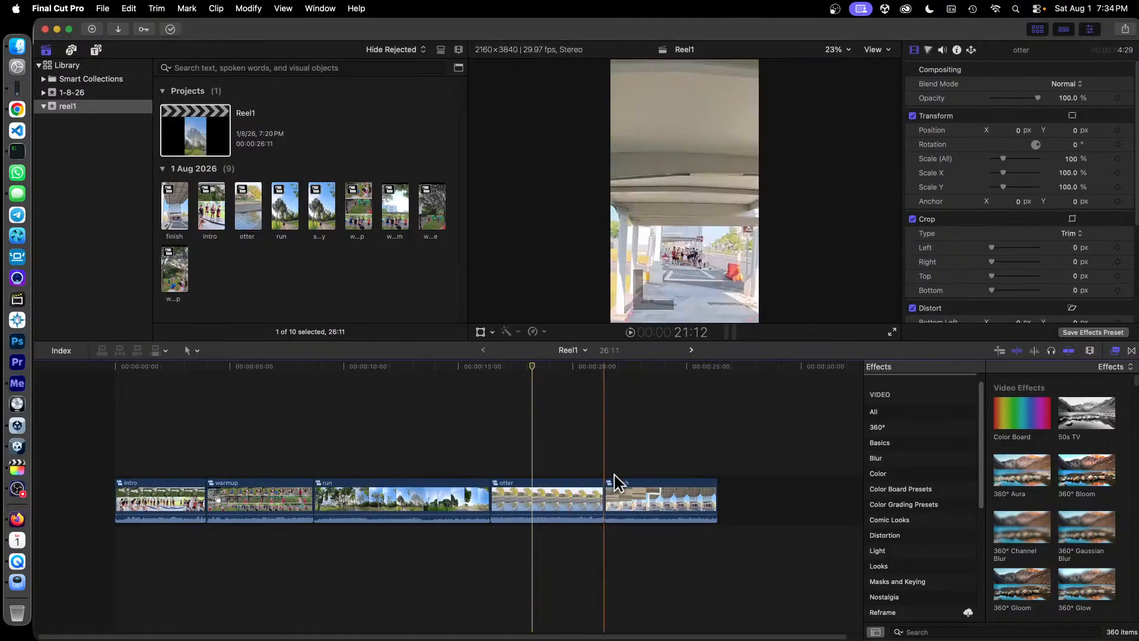
click(636, 369)
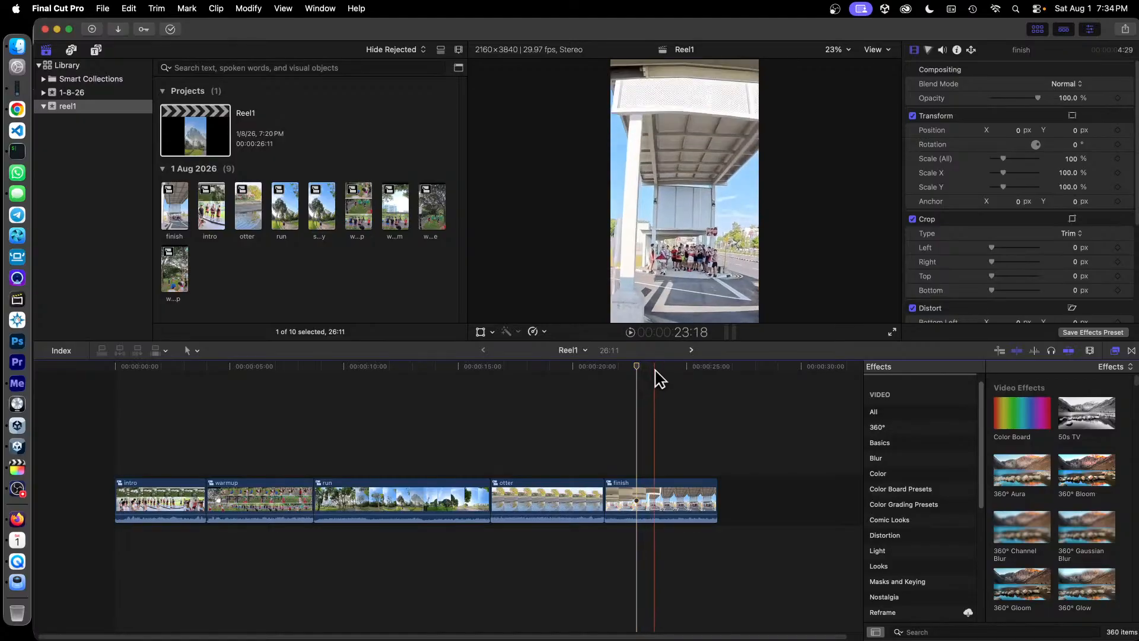
double_click(657, 494)
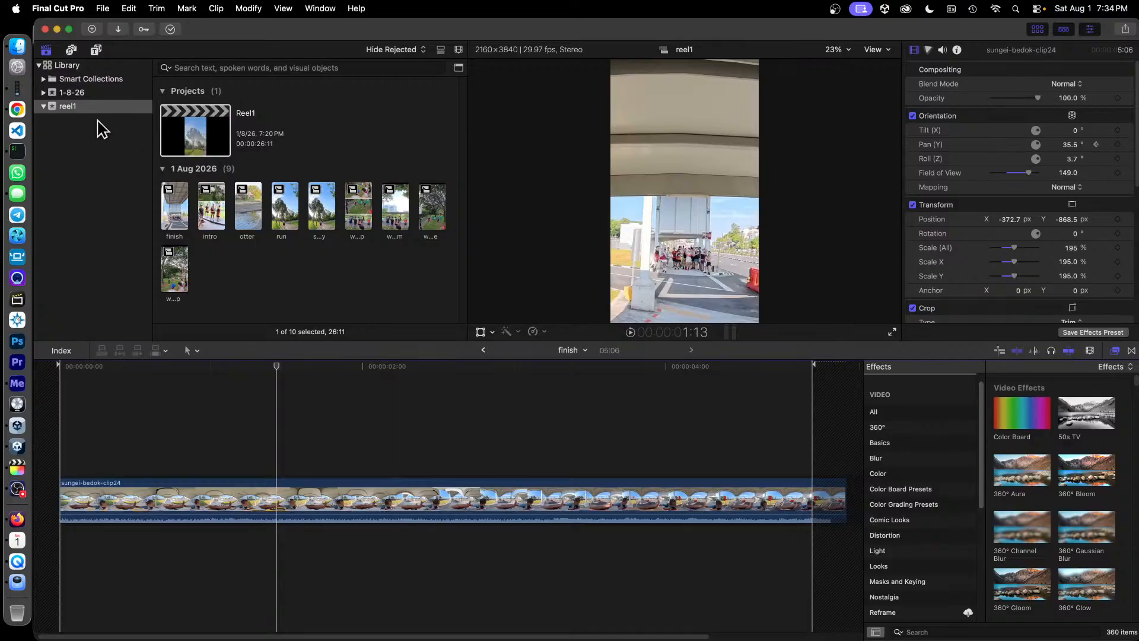
Connect a 02:20 range of the Bedok Food Centre clip from the 1-8-26 event above sungei-bedok-clip24, starting at 1:13
click(81, 97)
scroll(285, 184, down, 20)
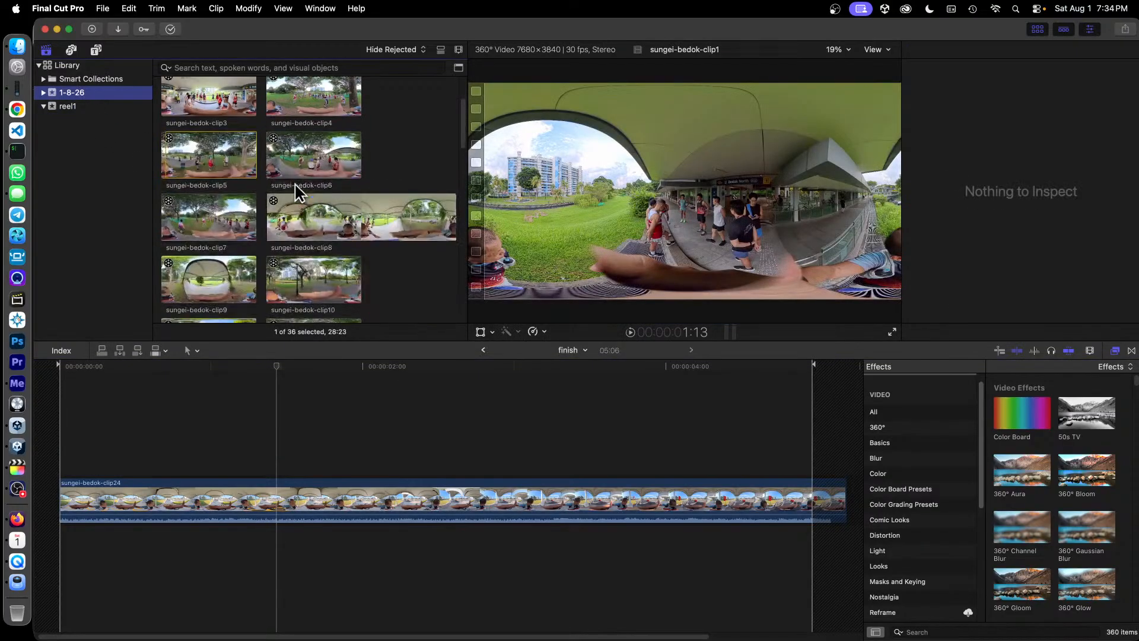
scroll(297, 192, down, 10)
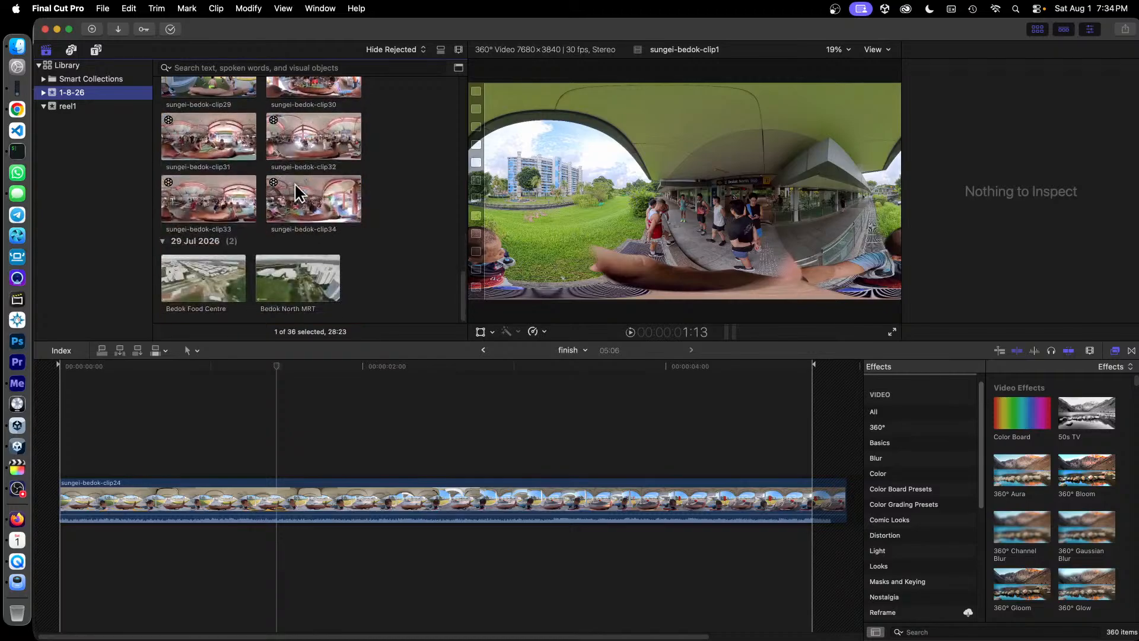
click(197, 277)
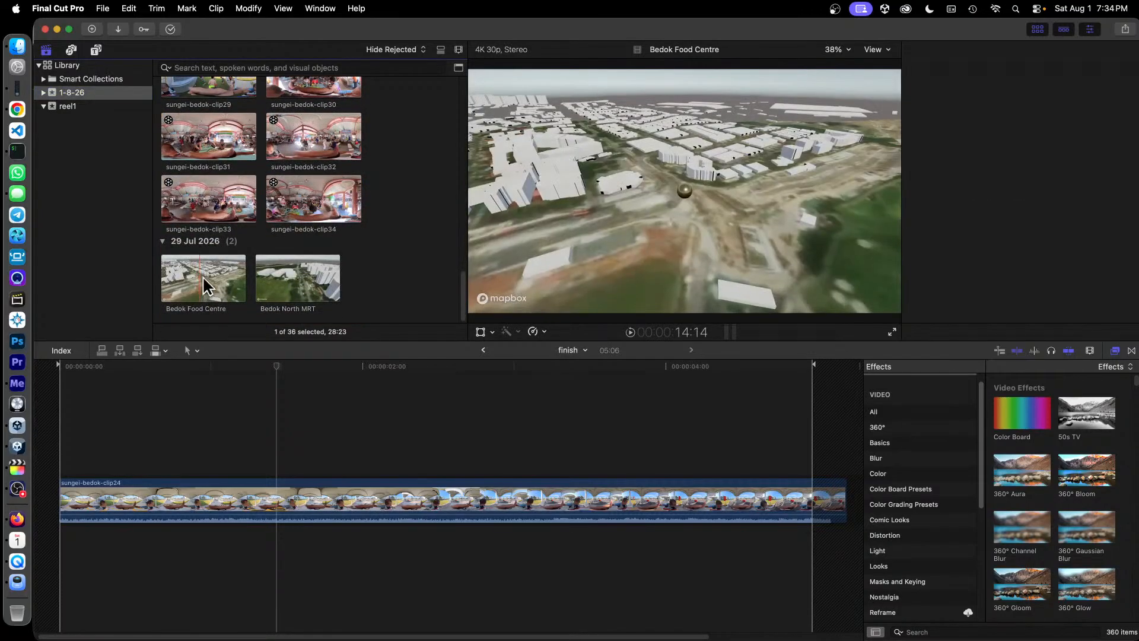
click(321, 431)
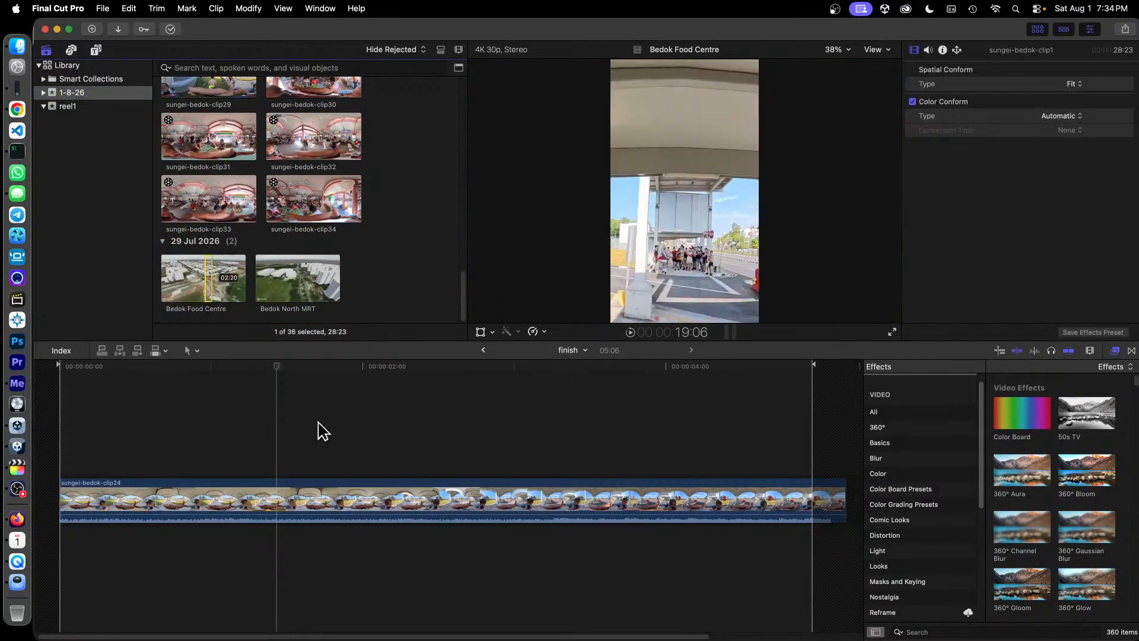
click(209, 277)
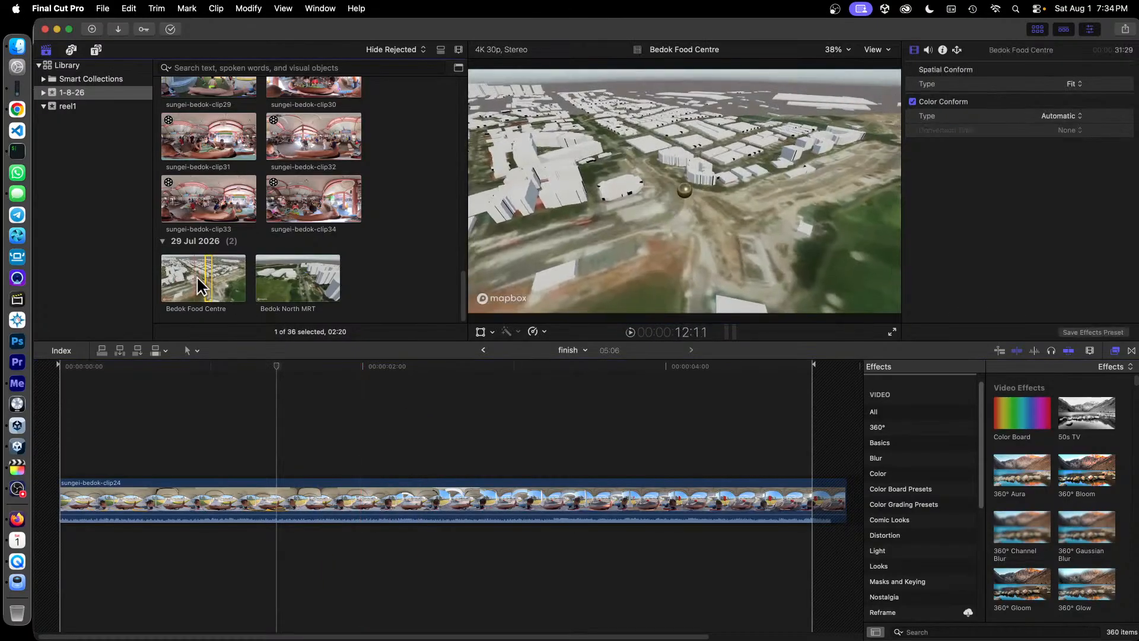
drag(207, 375, 284, 457)
With the playhead at 3:11, move the Bedok Food Centre clip to the top of the frame, at about Y 1299.3 px
drag(279, 374, 572, 402)
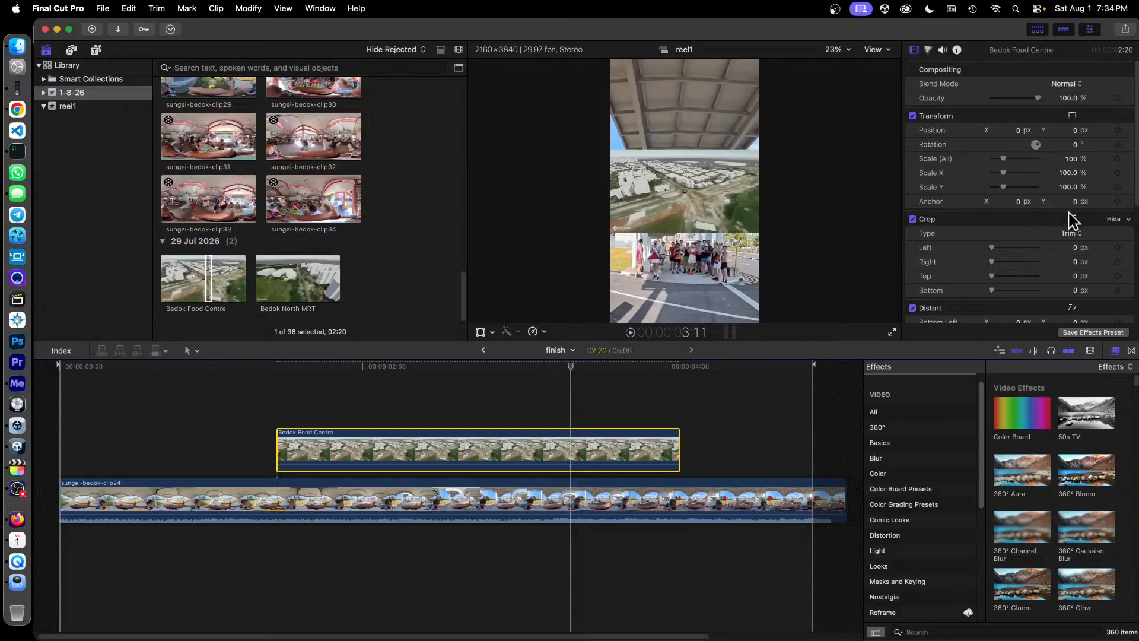
click(482, 334)
drag(734, 213, 729, 122)
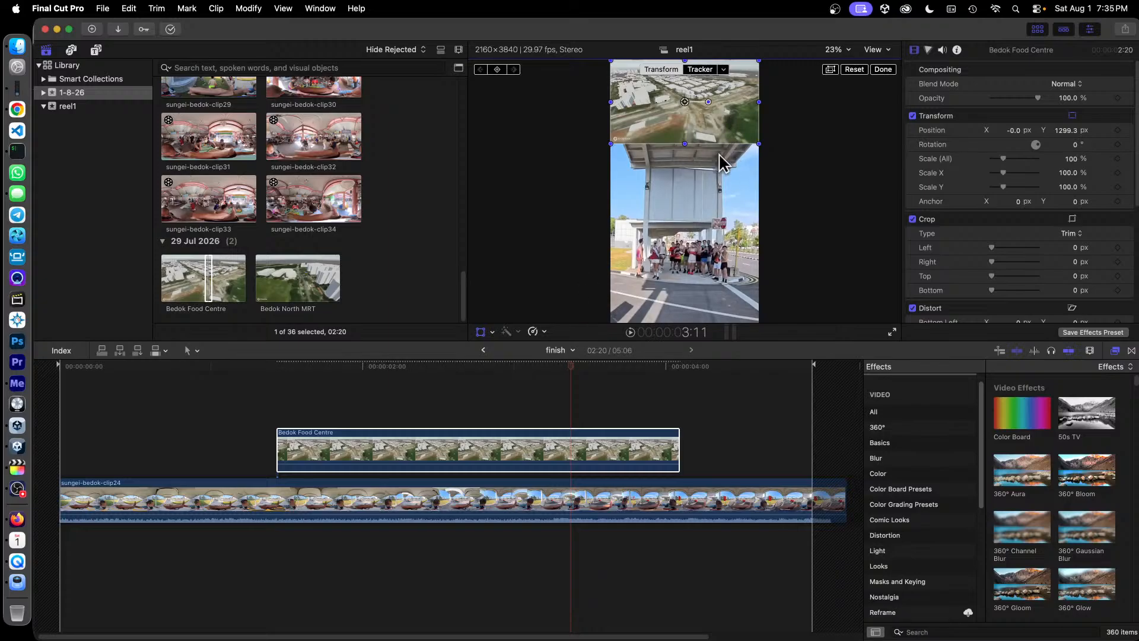
mouse_move(761, 145)
mouse_down()
mouse_move(775, 165)
mouse_move(754, 141)
mouse_up()
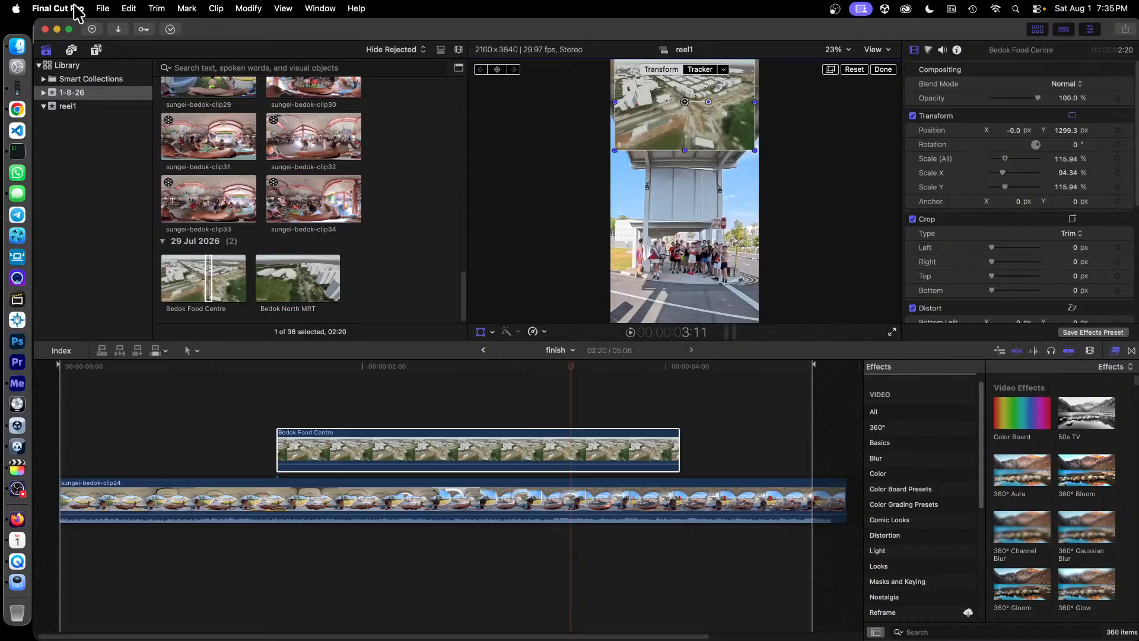
click(133, 9)
click(150, 27)
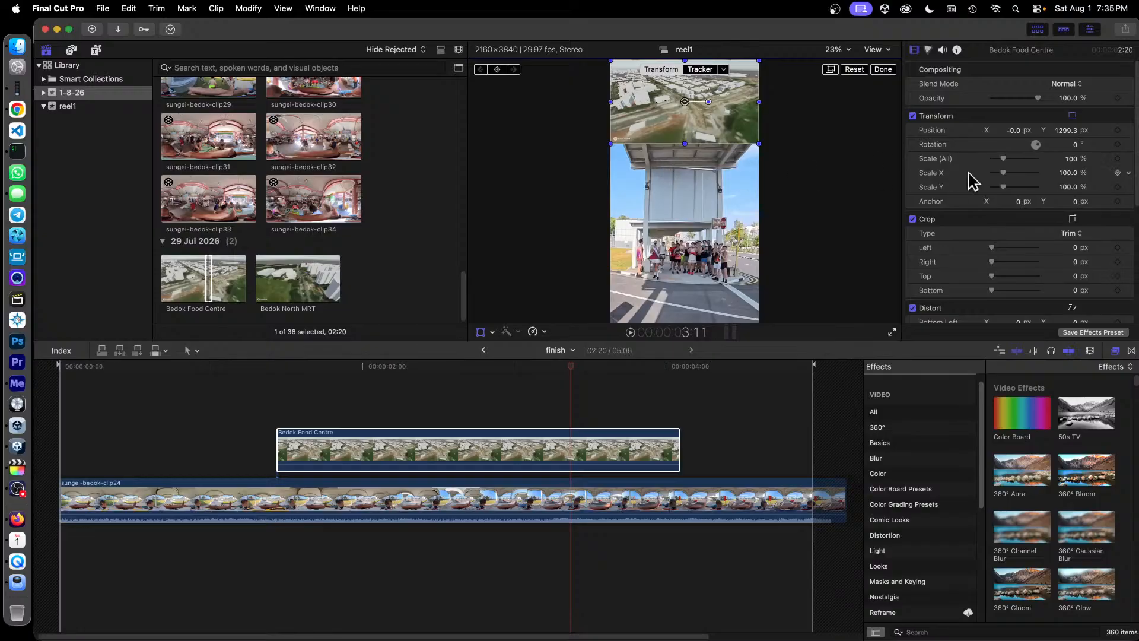
Scale the Bedok Food Centre clip to 128%, reposition it at about X 288.6, Y 1180.8 px, and preview the stacked section
drag(1004, 159, 1007, 160)
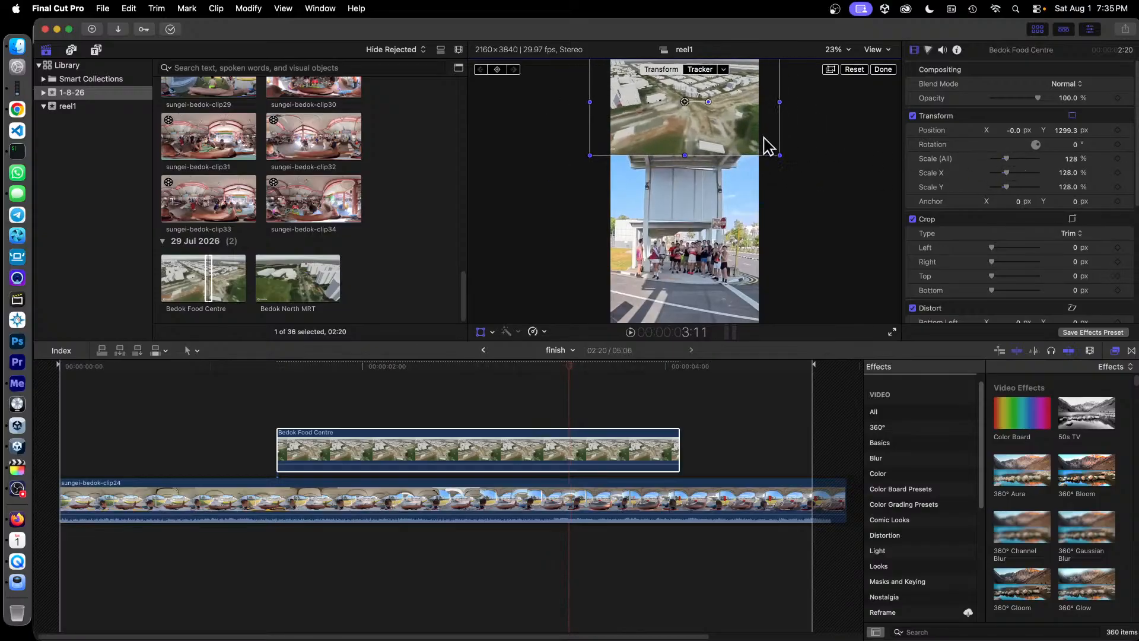
mouse_move(749, 139)
mouse_down()
mouse_move(761, 166)
mouse_move(765, 138)
mouse_up()
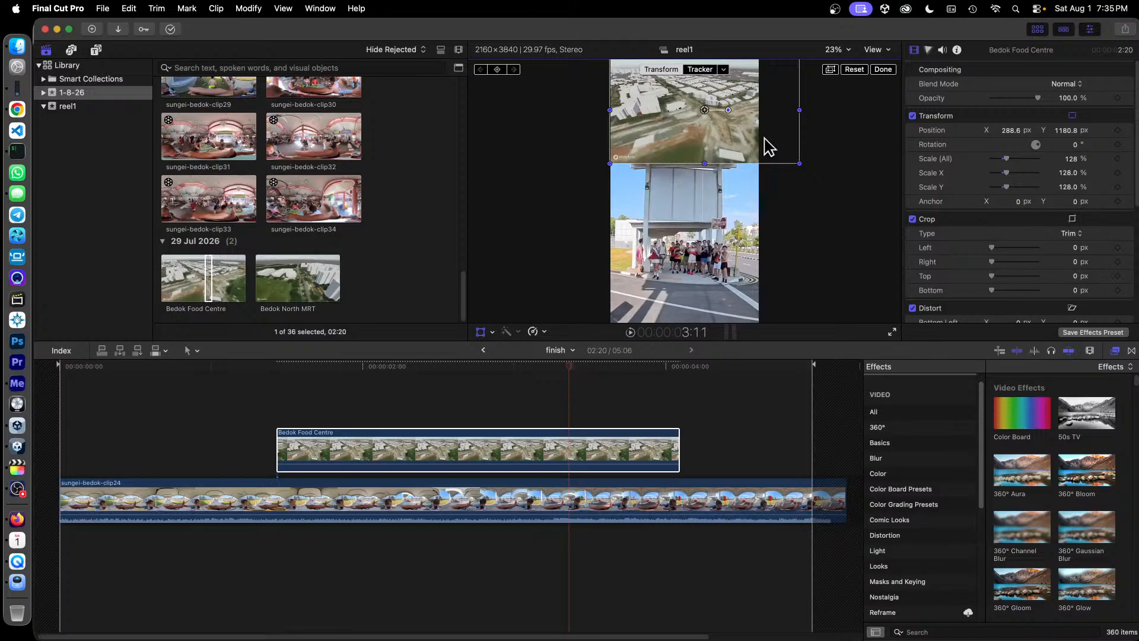
click(849, 225)
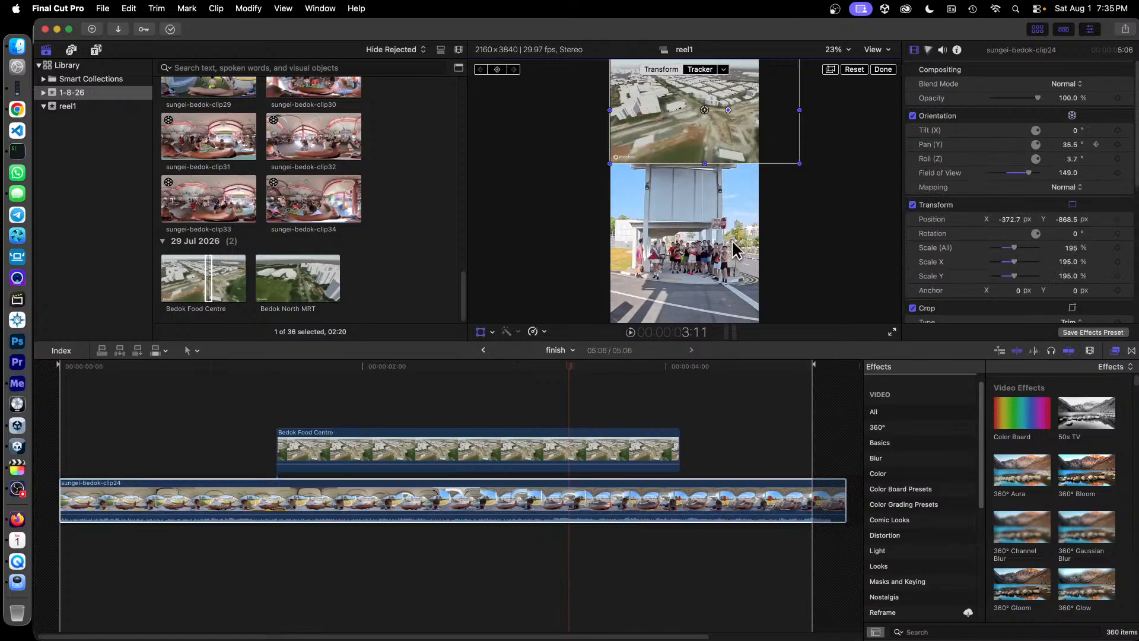
click(481, 333)
drag(231, 368, 670, 380)
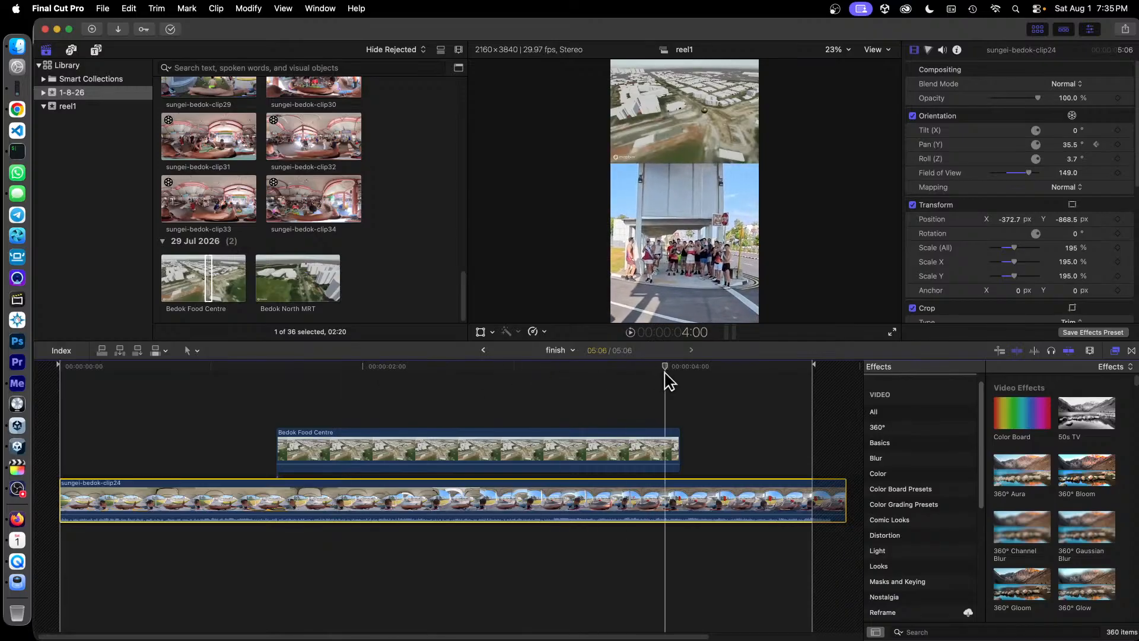
Trim the start of the connected Bedok Food Centre clip to a 2:16 duration and return to the Reel1 timeline
drag(669, 381, 366, 407)
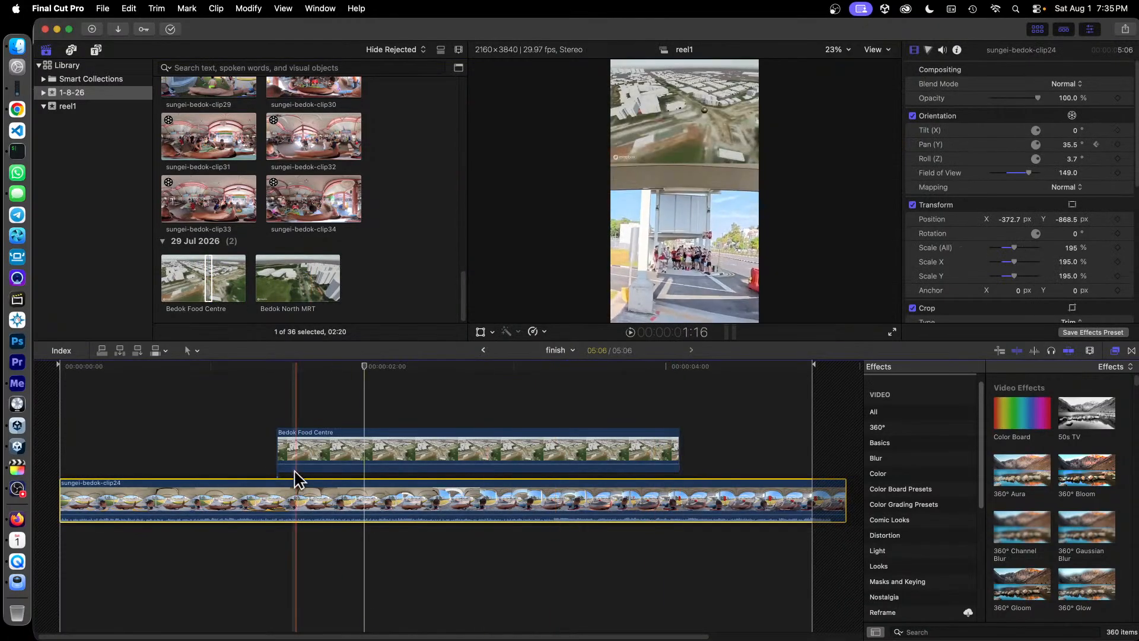
drag(280, 456, 300, 465)
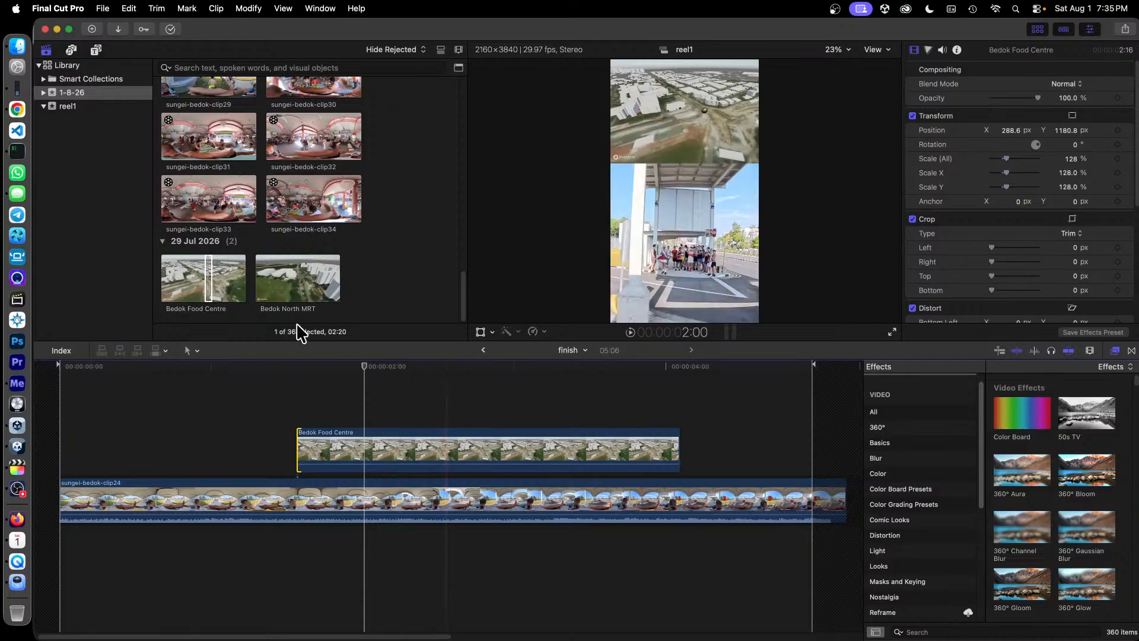
click(209, 280)
click(484, 350)
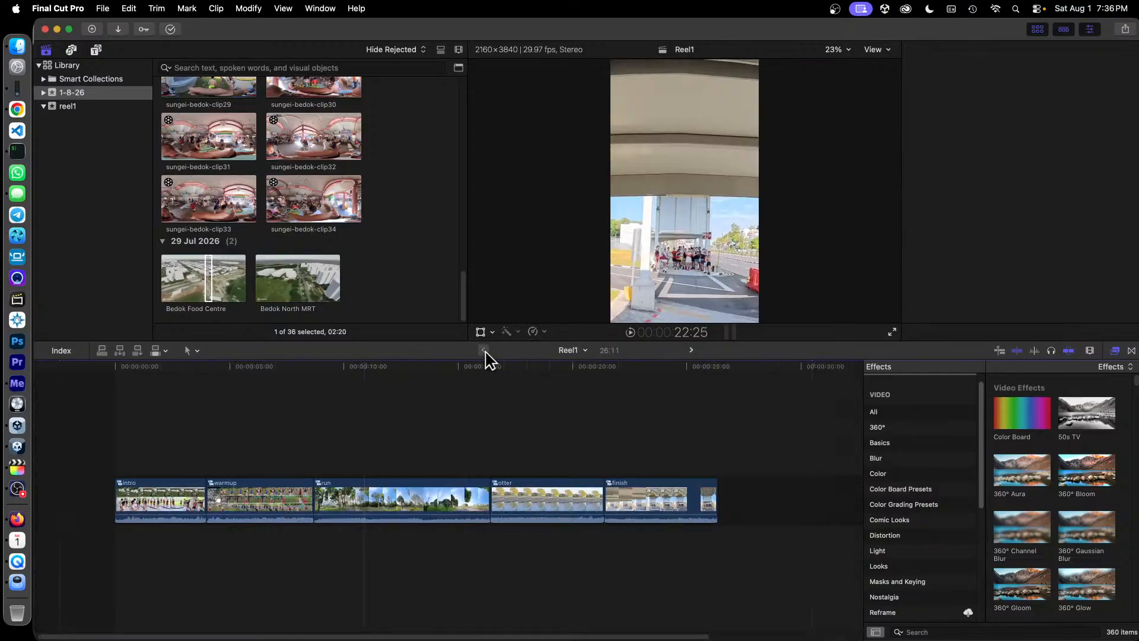
Review the Reel1 timeline at points within the intro, run and warmup compound clips
click(160, 494)
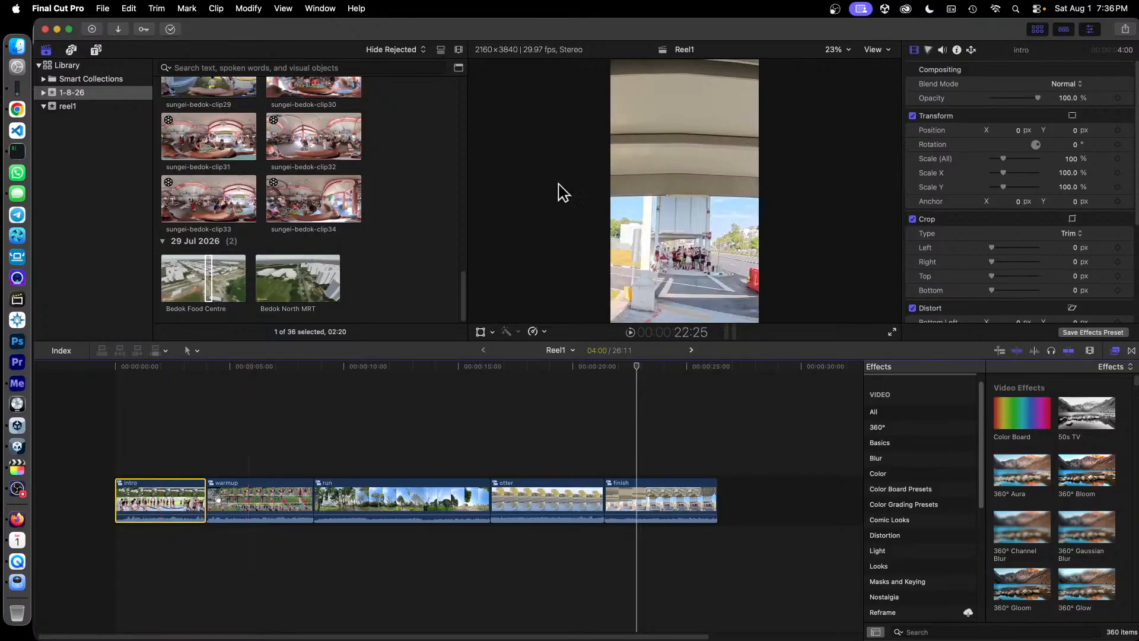
click(166, 368)
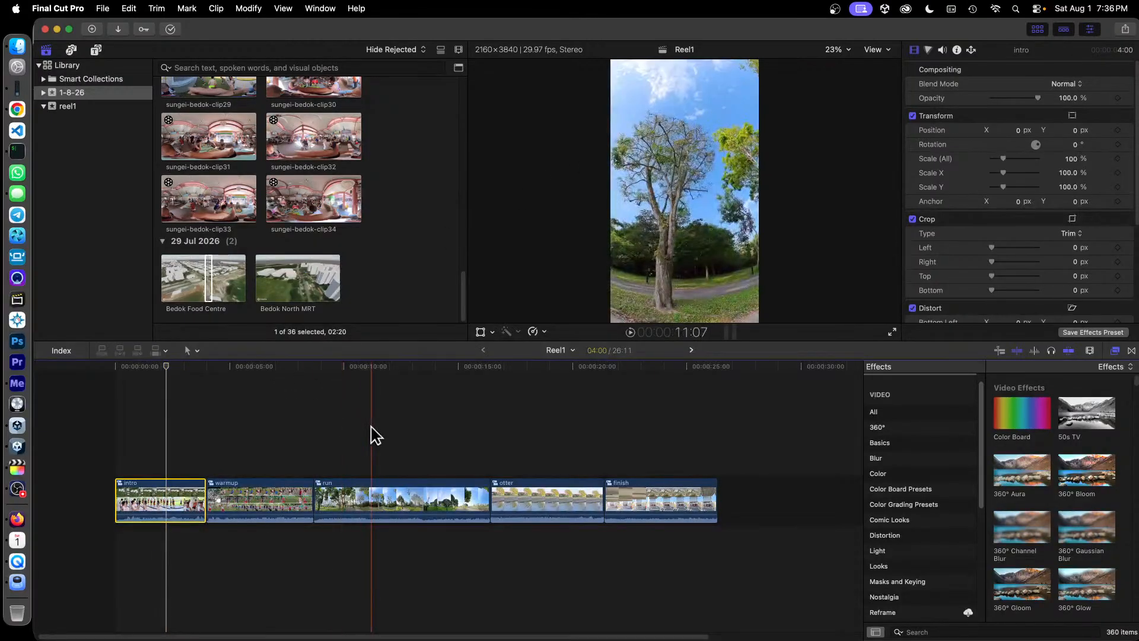
click(378, 368)
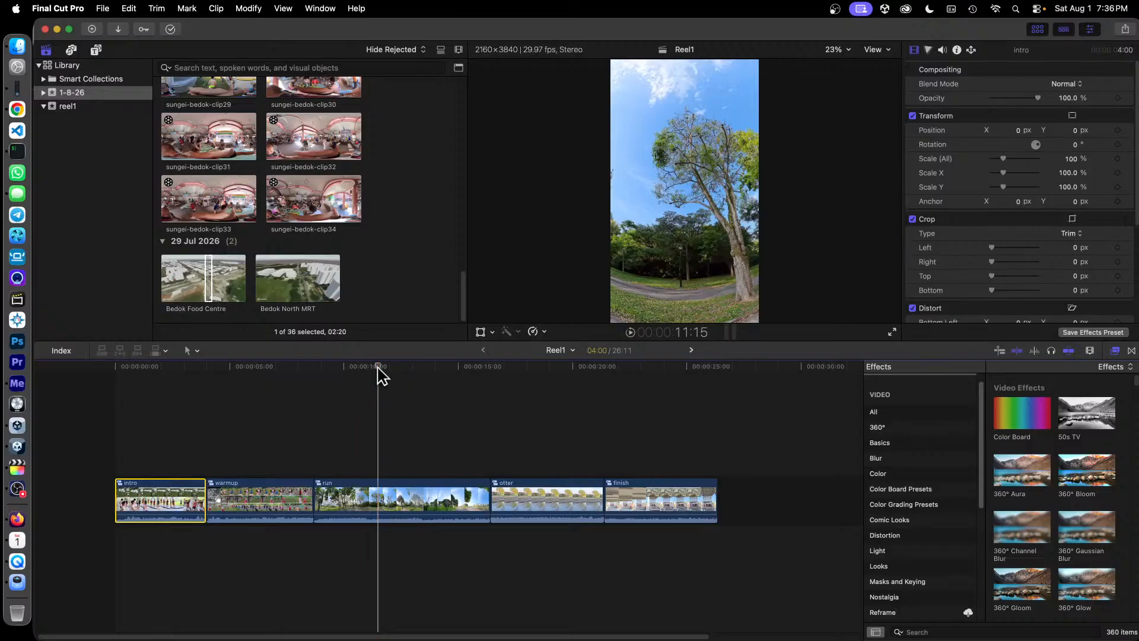
click(268, 368)
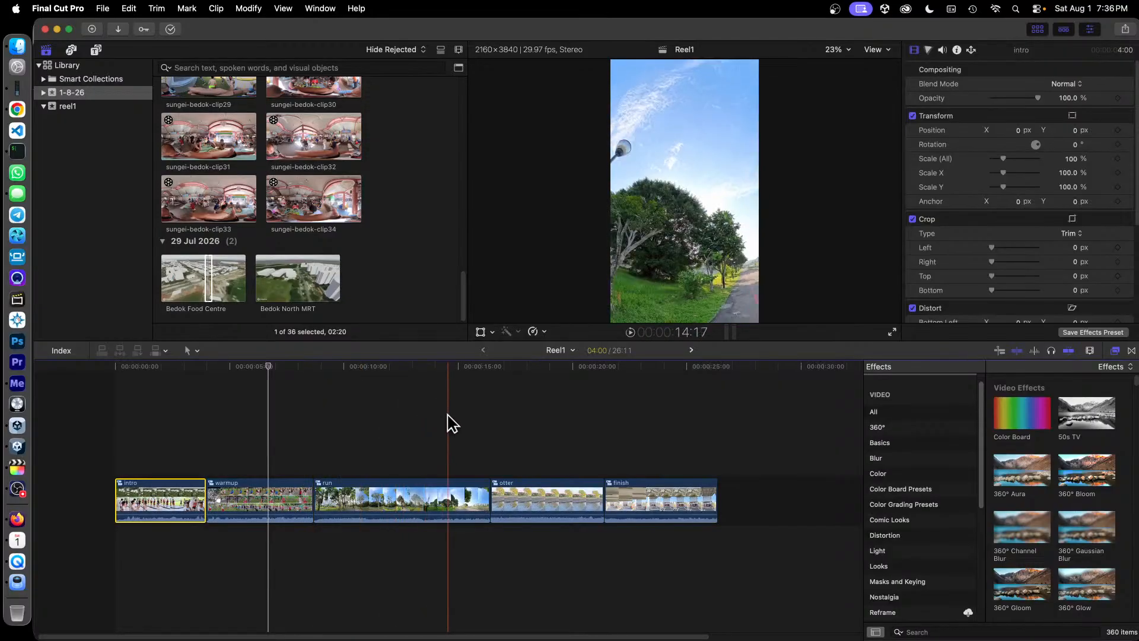
Apply Automatic Speed to the warmup clip and retime it to Fast (252%), a 04:22 duration
click(280, 483)
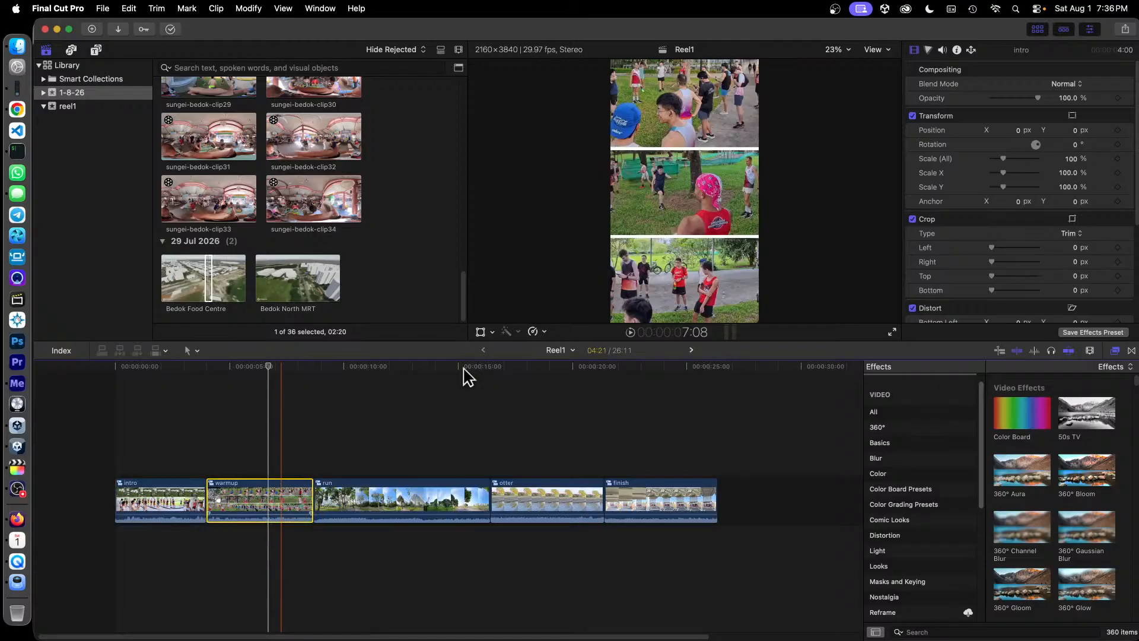
click(544, 332)
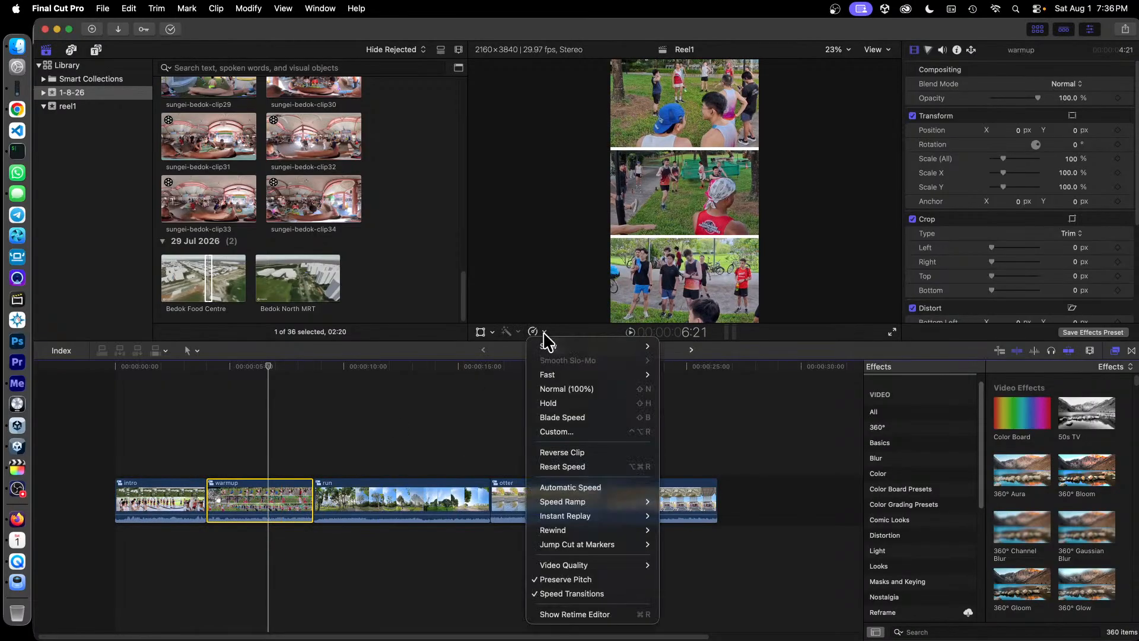
click(570, 485)
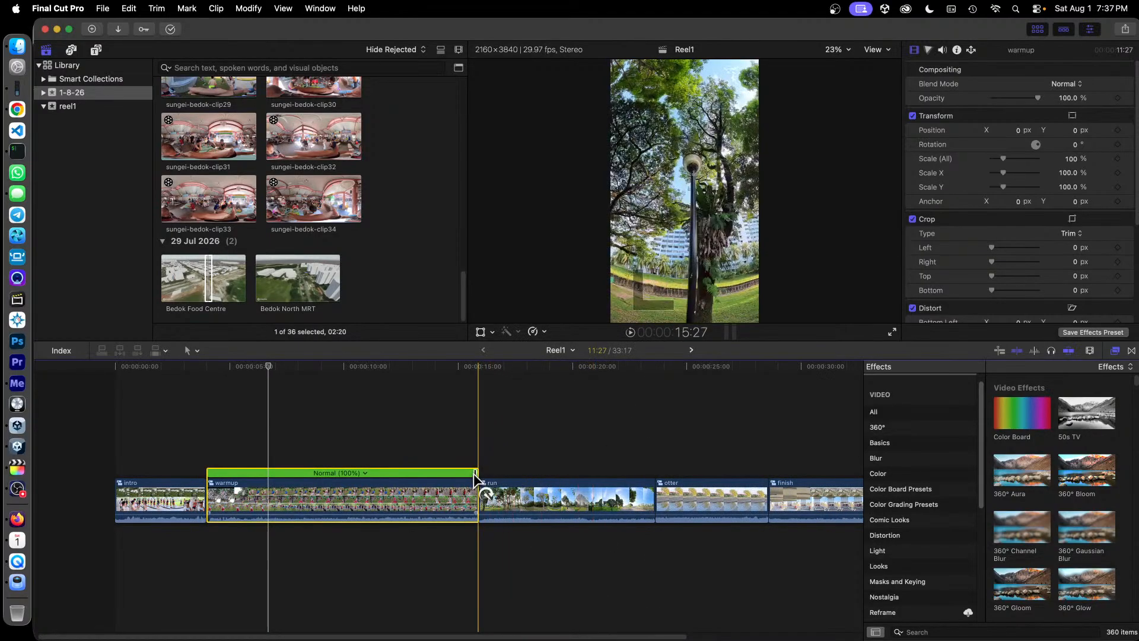
drag(473, 474, 309, 481)
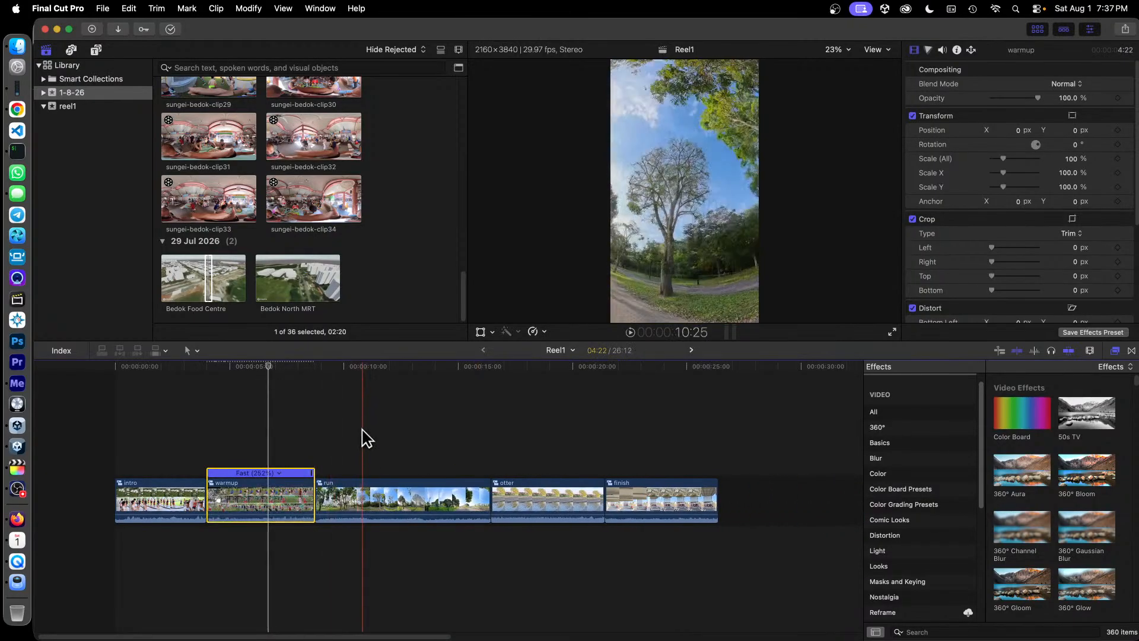
click(223, 364)
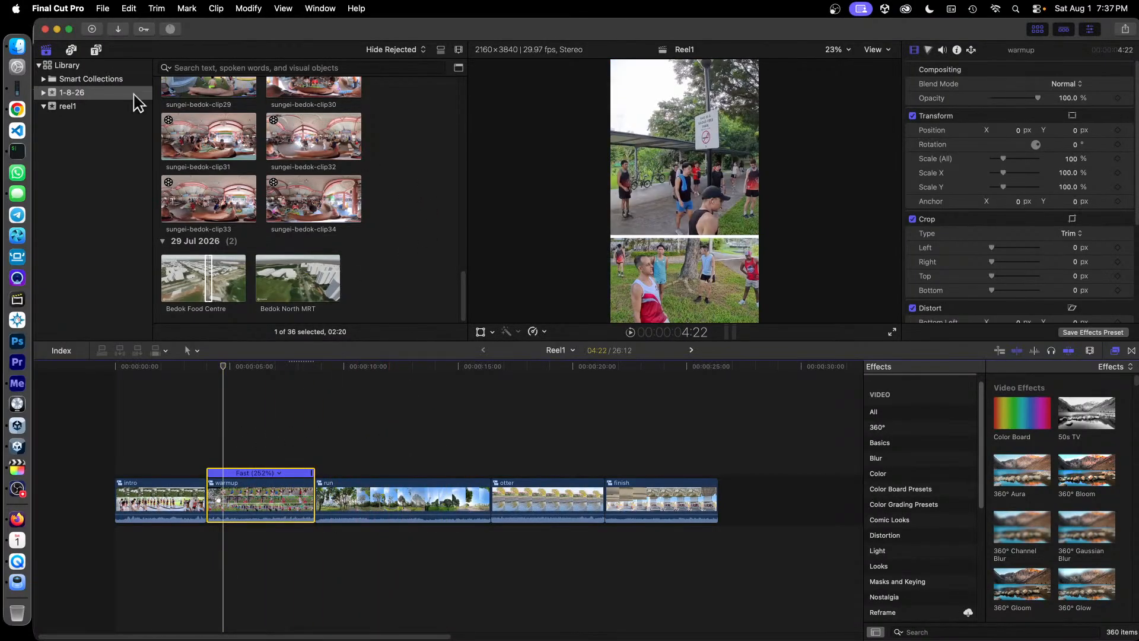
Check the Transcode Media options for the warmup compound clip in the reel1 event, without transcoding it
click(74, 109)
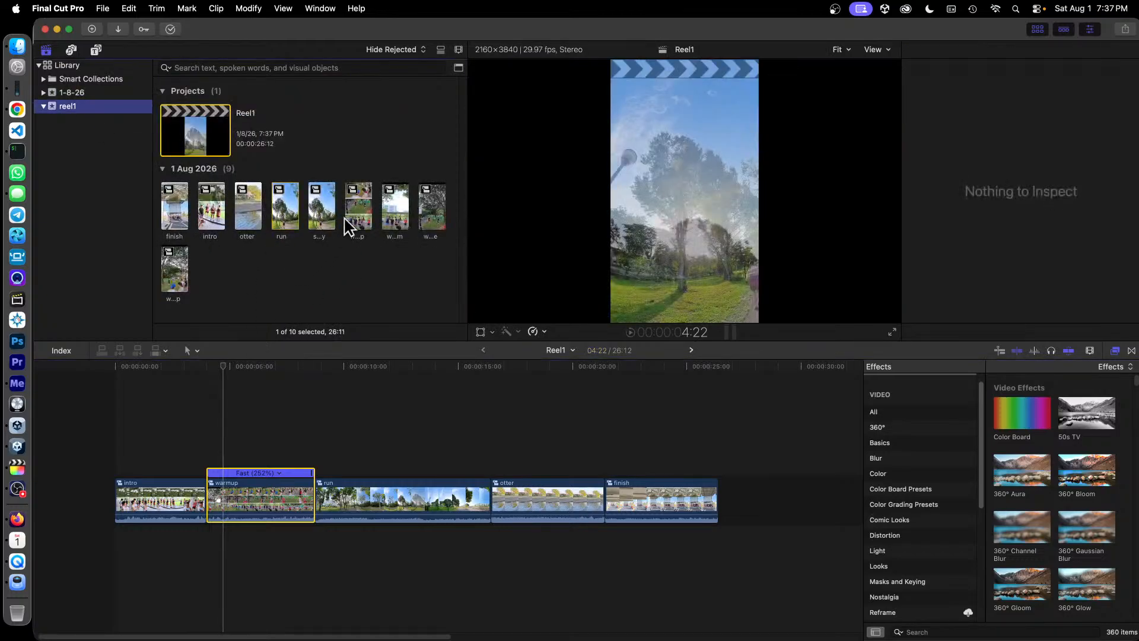
right_click(356, 207)
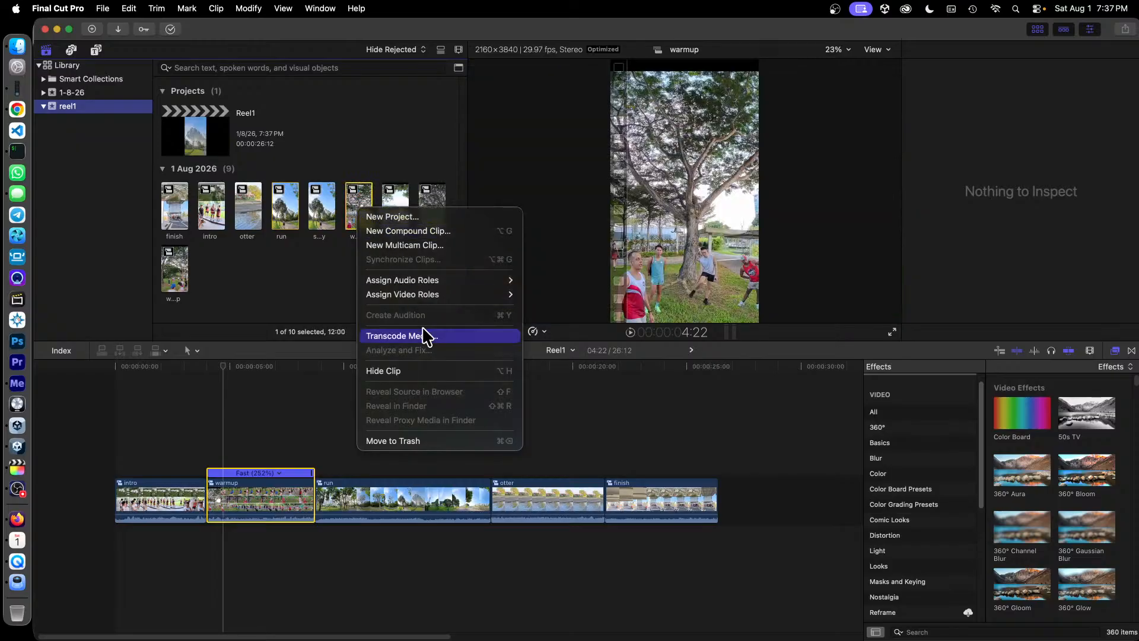
click(449, 336)
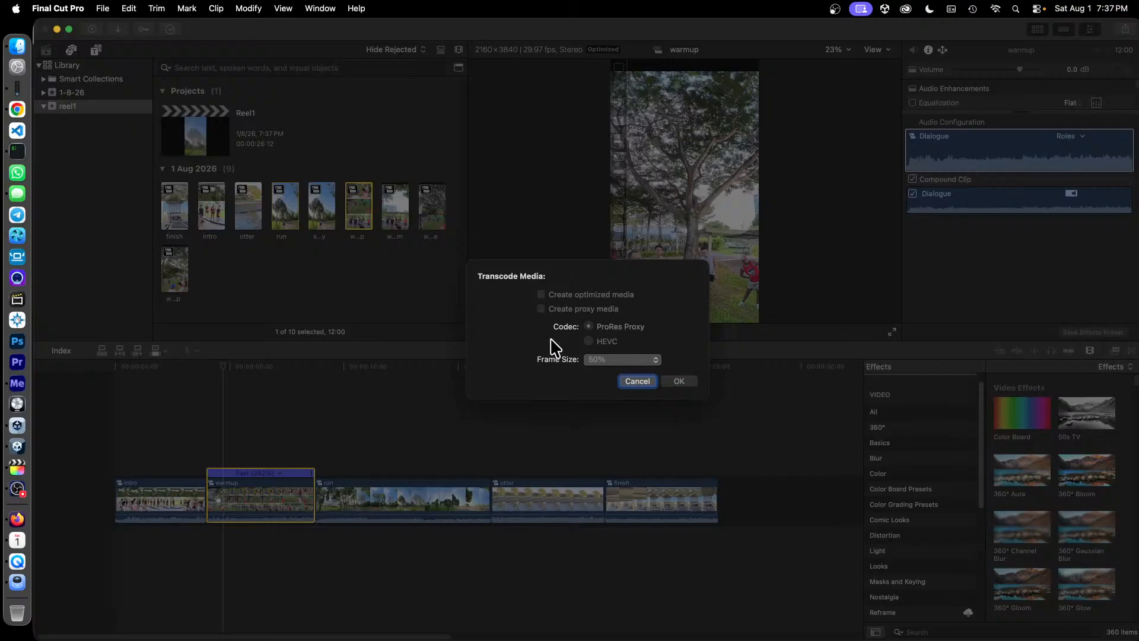
click(637, 383)
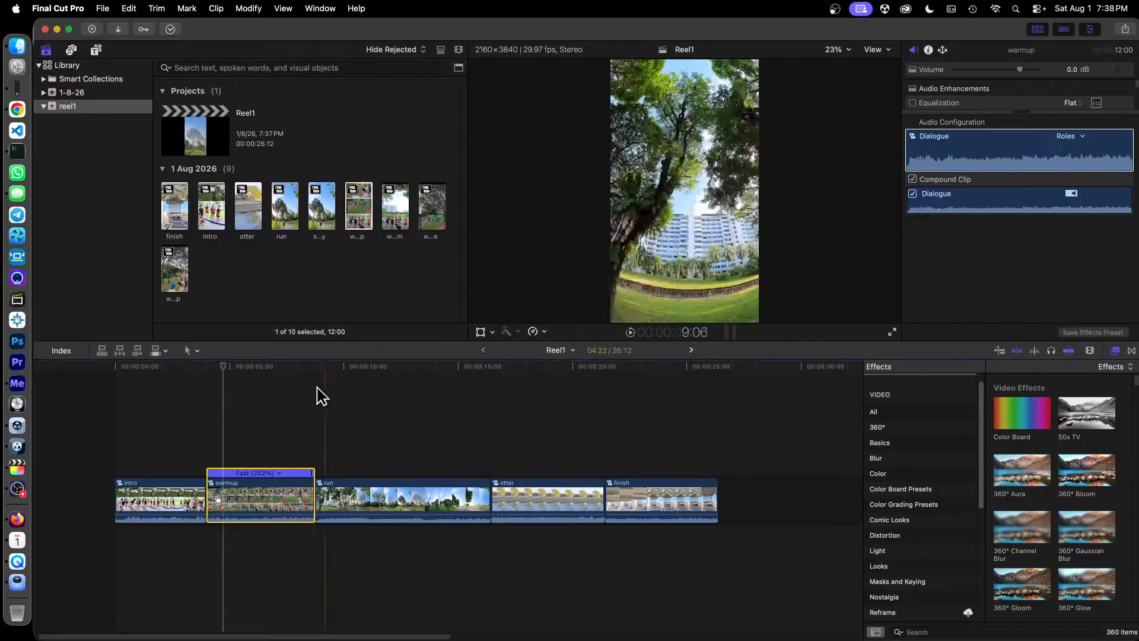
Play back the whole Reel1 timeline from its beginning
click(223, 368)
click(119, 384)
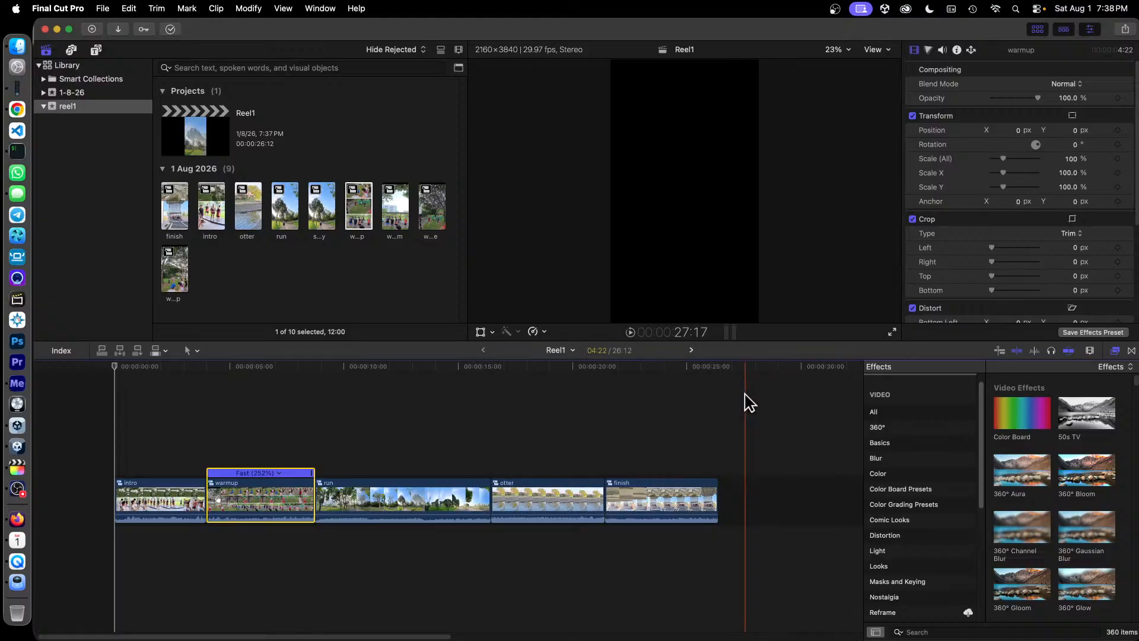
key(space)
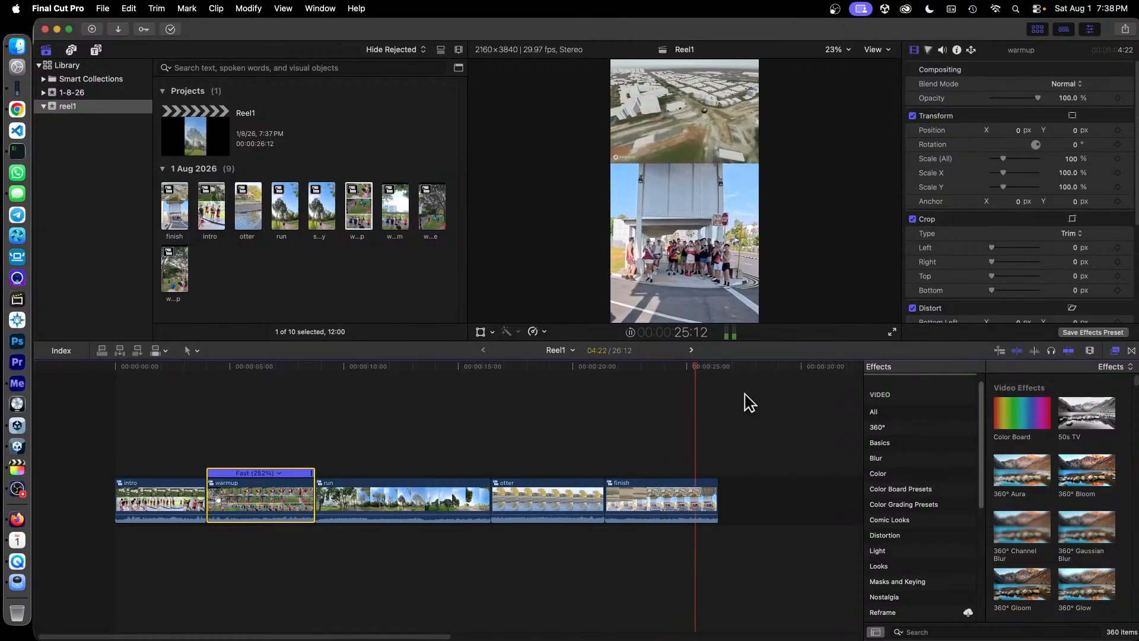
key(space)
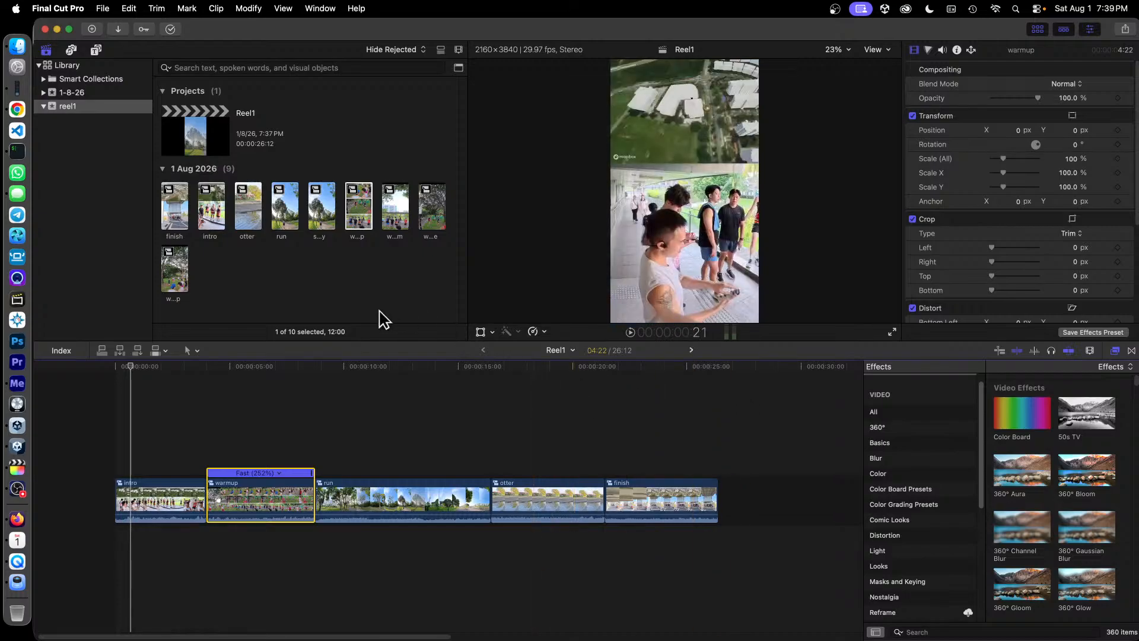
Review the Apple Devices 4K share settings for the Reel1 project, and close them without exporting
click(410, 135)
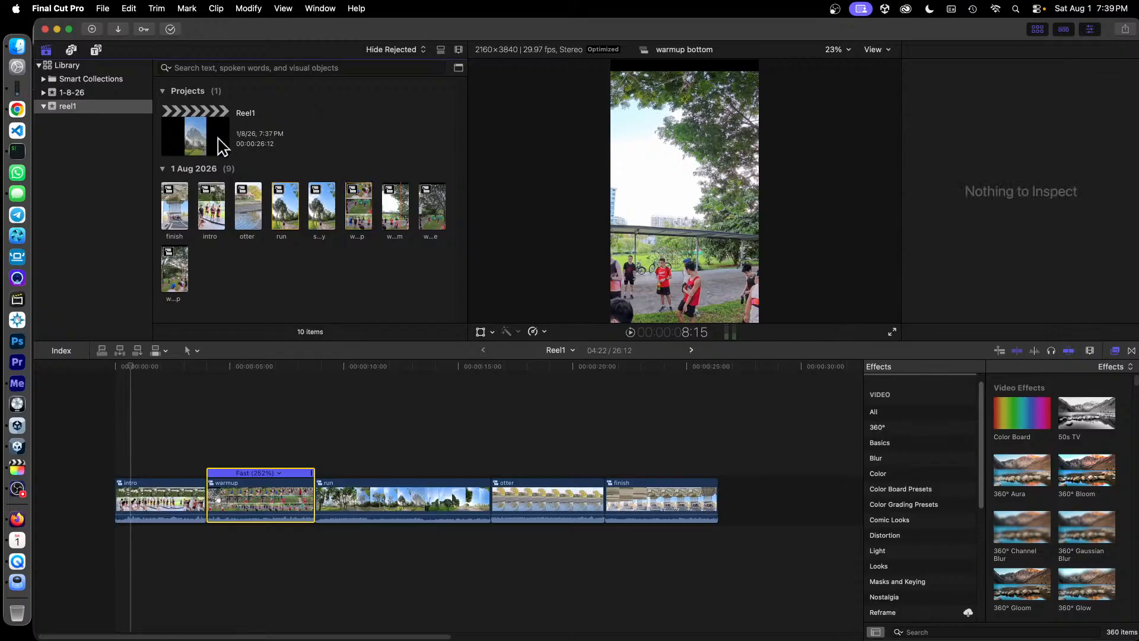
right_click(200, 138)
click(199, 135)
right_click(200, 134)
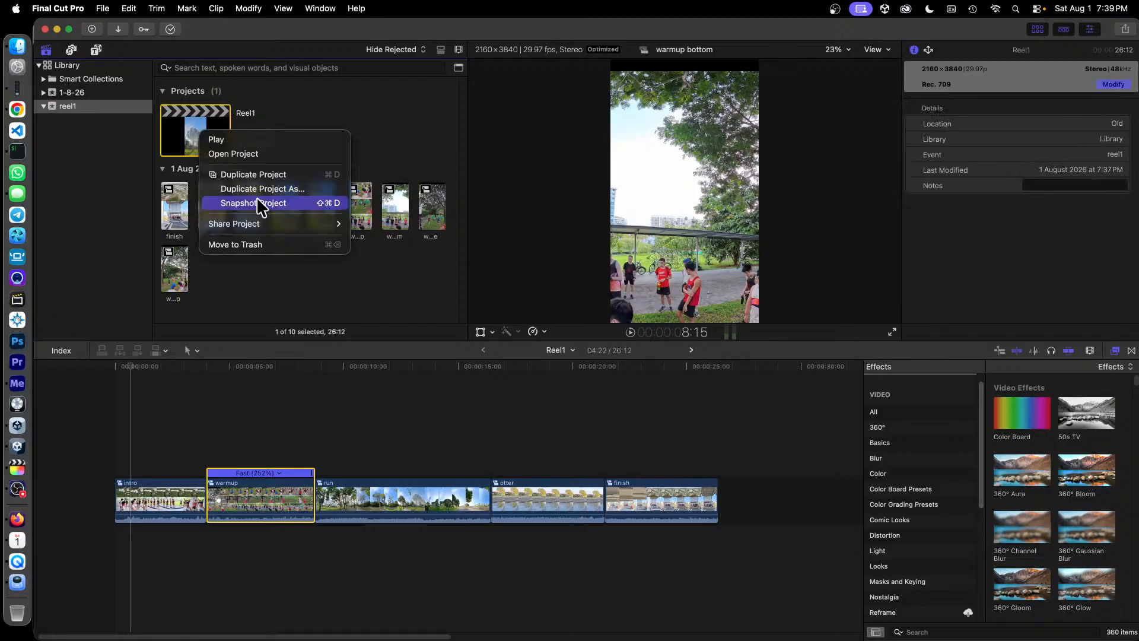
mouse_move(323, 226)
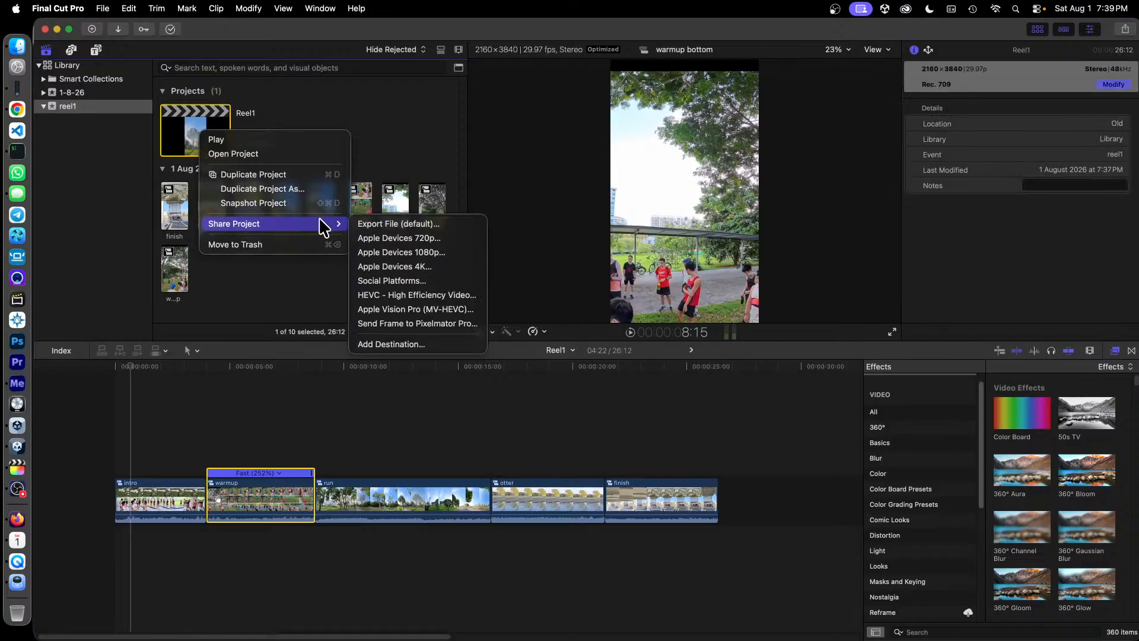
click(451, 266)
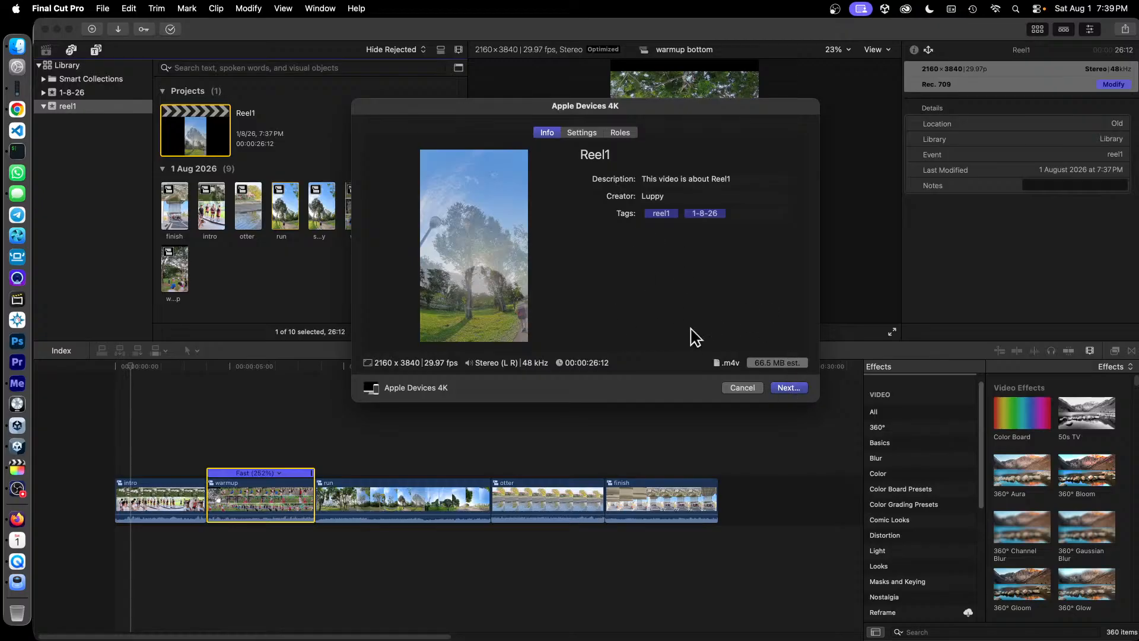
click(742, 389)
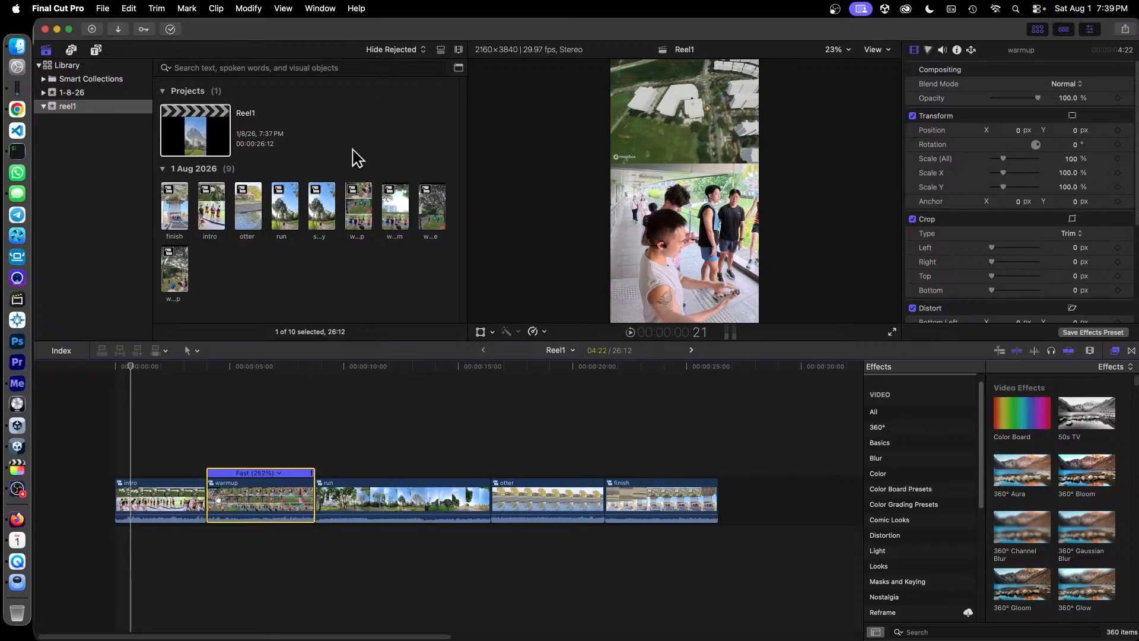
Check the status of the background tasks, including rendering and sharing
click(321, 9)
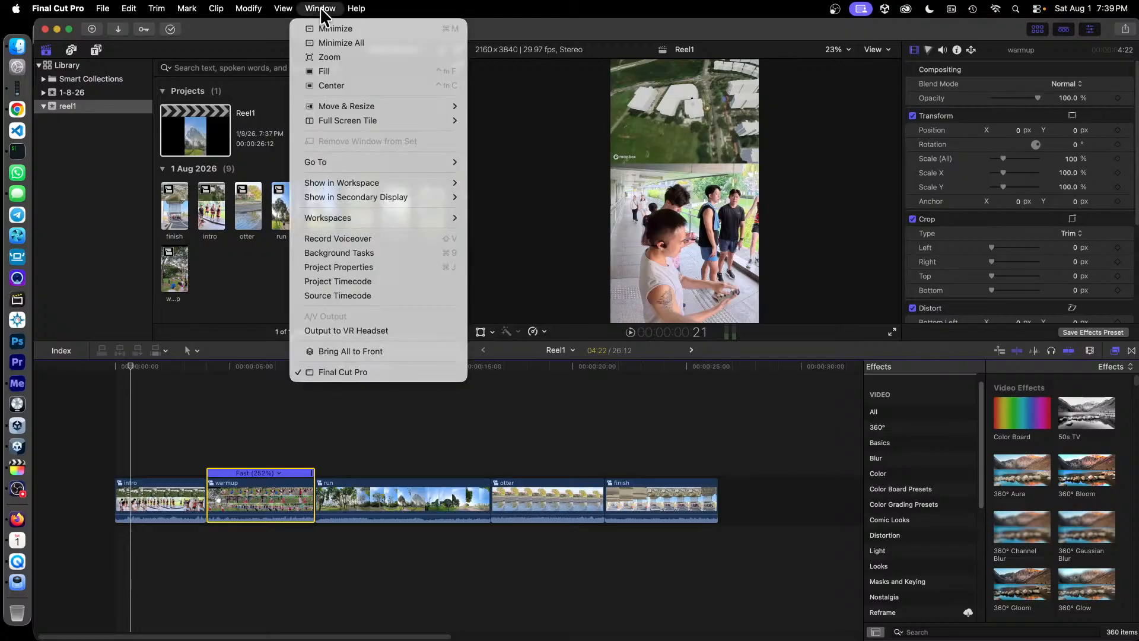
click(379, 247)
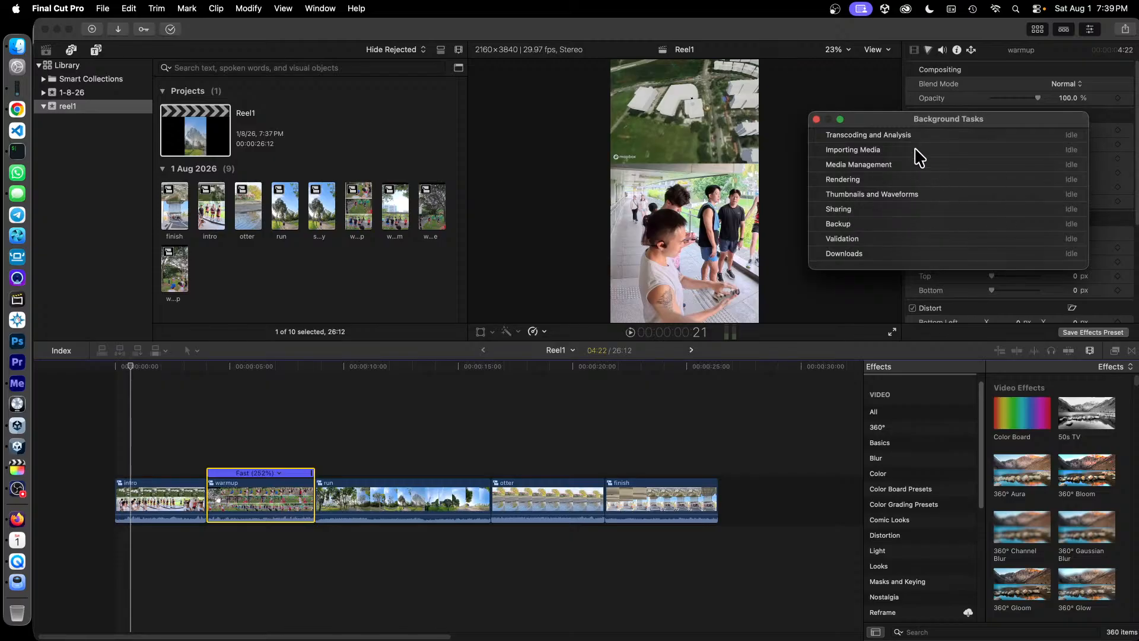
click(817, 120)
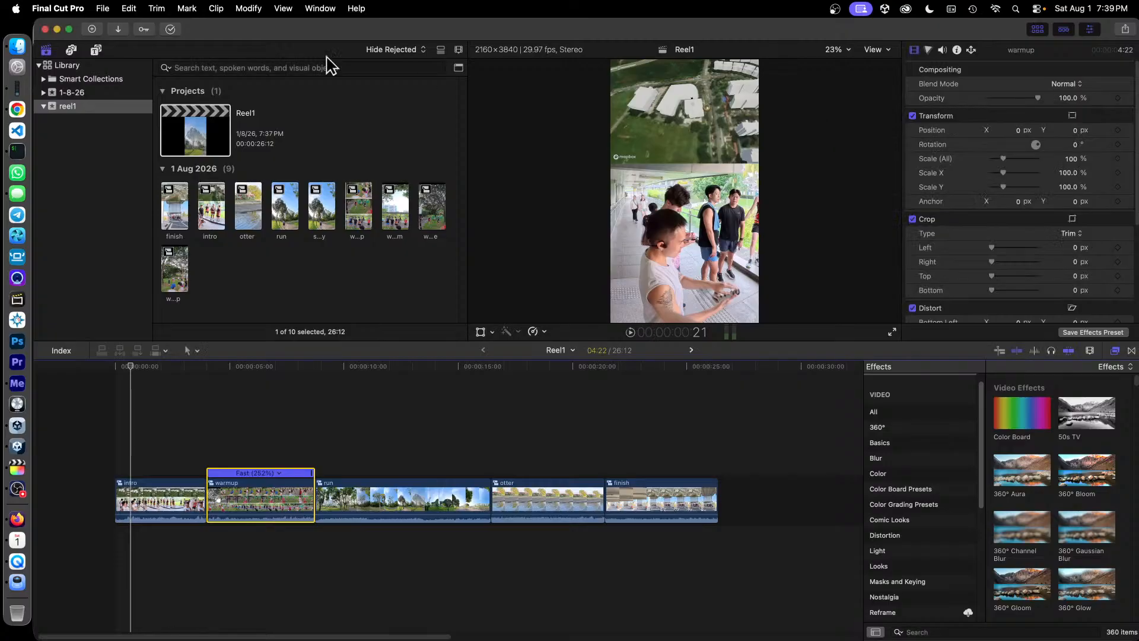
Examine the Playback settings for background render and the render/share GPU
click(86, 9)
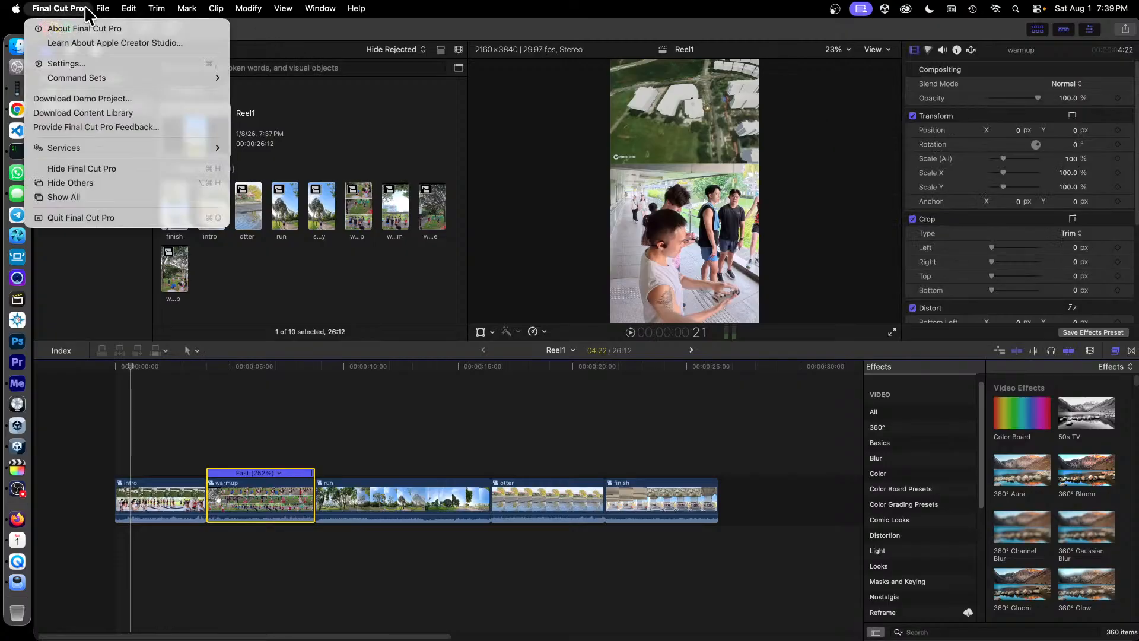
click(104, 62)
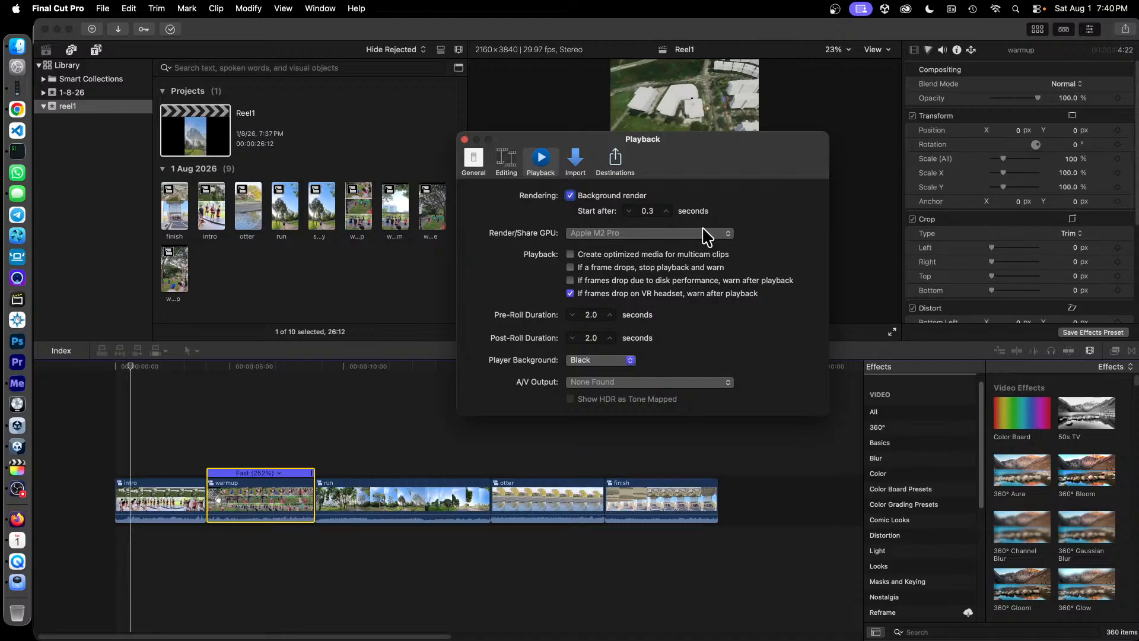
click(464, 139)
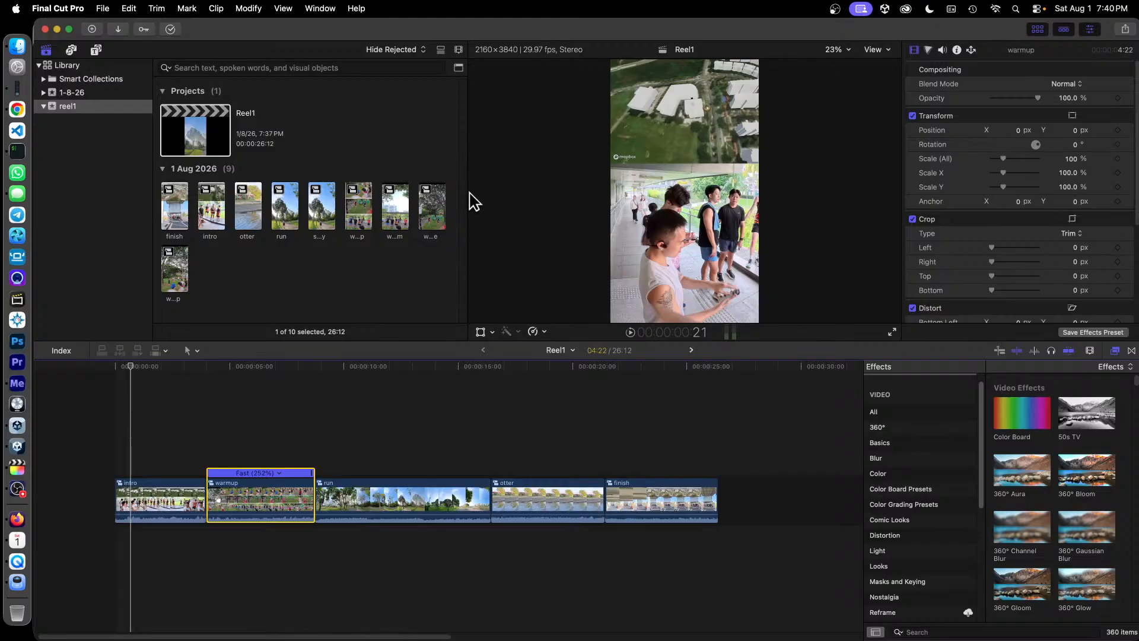
Inspect Reel1 at 11:14 and 13:19 in the run clip and 18:21 in the otter clip
click(377, 366)
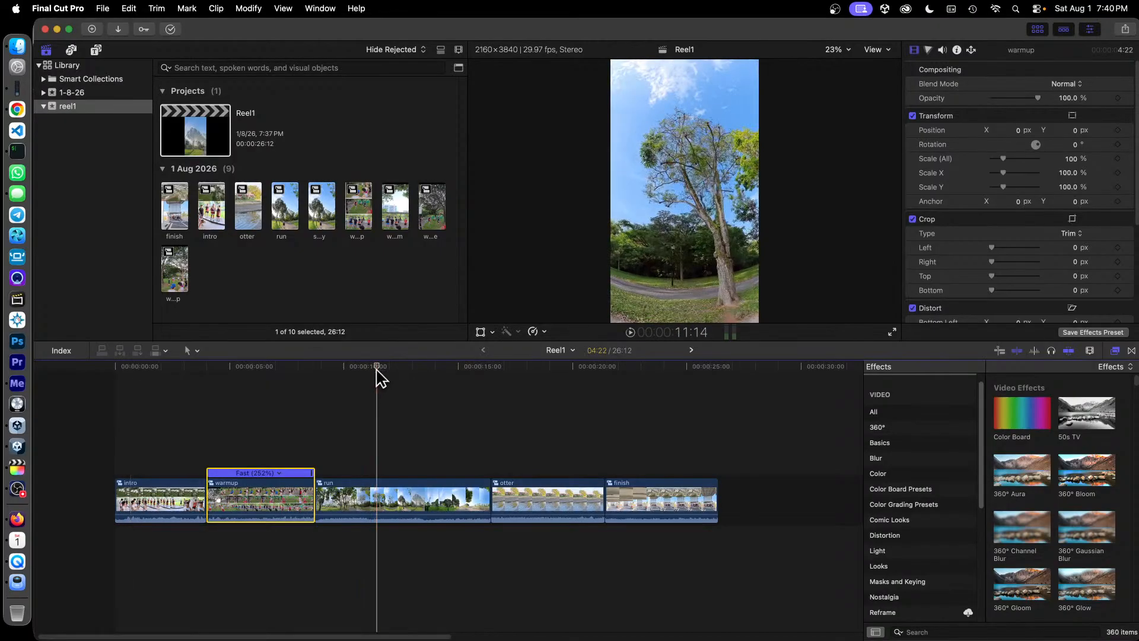
click(427, 368)
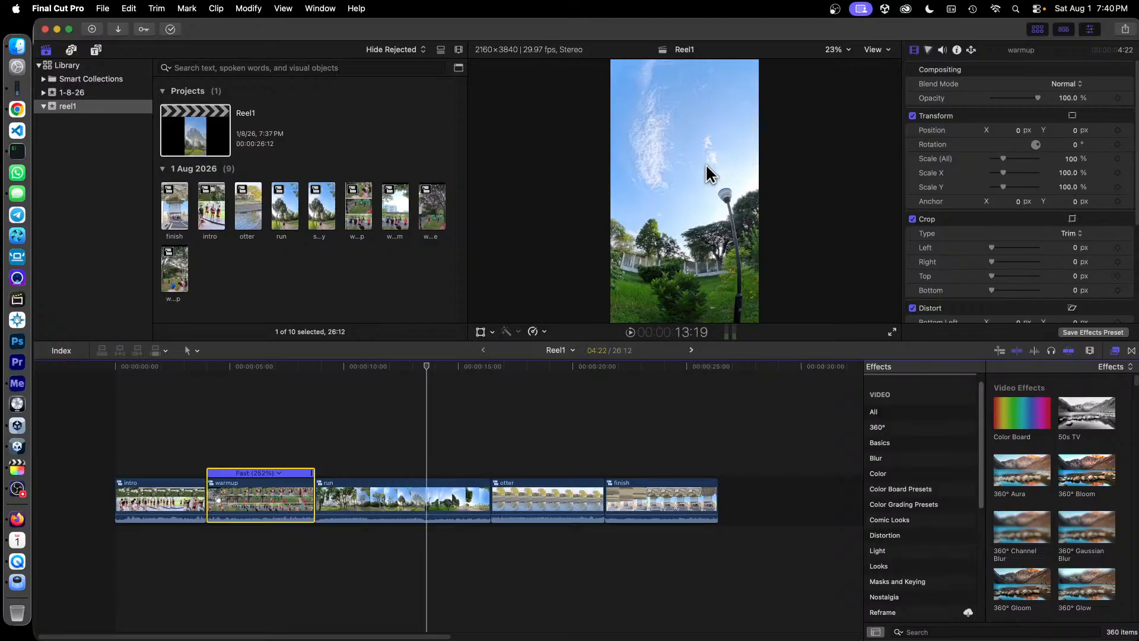
click(542, 368)
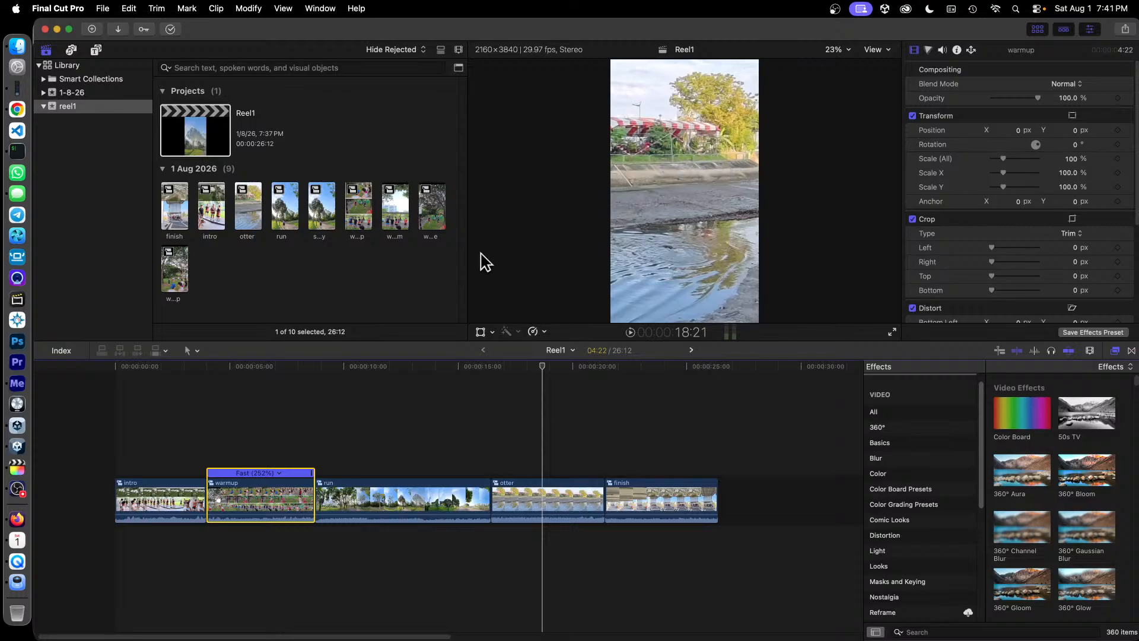
Switch to Adobe Premiere and open the most recent Premiere project
click(17, 365)
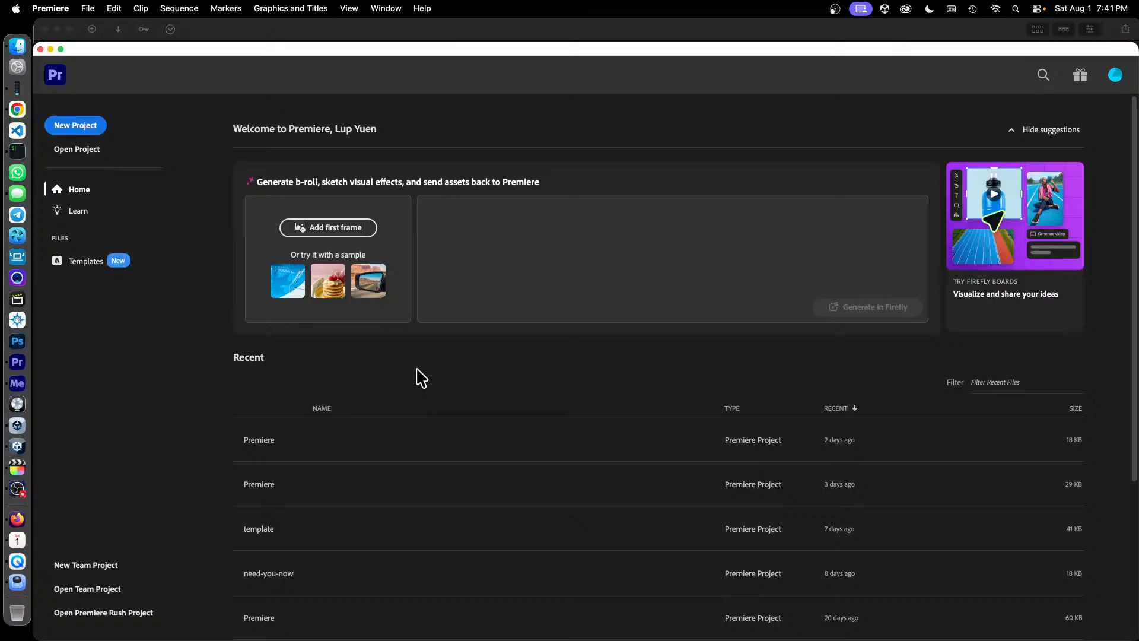
click(269, 442)
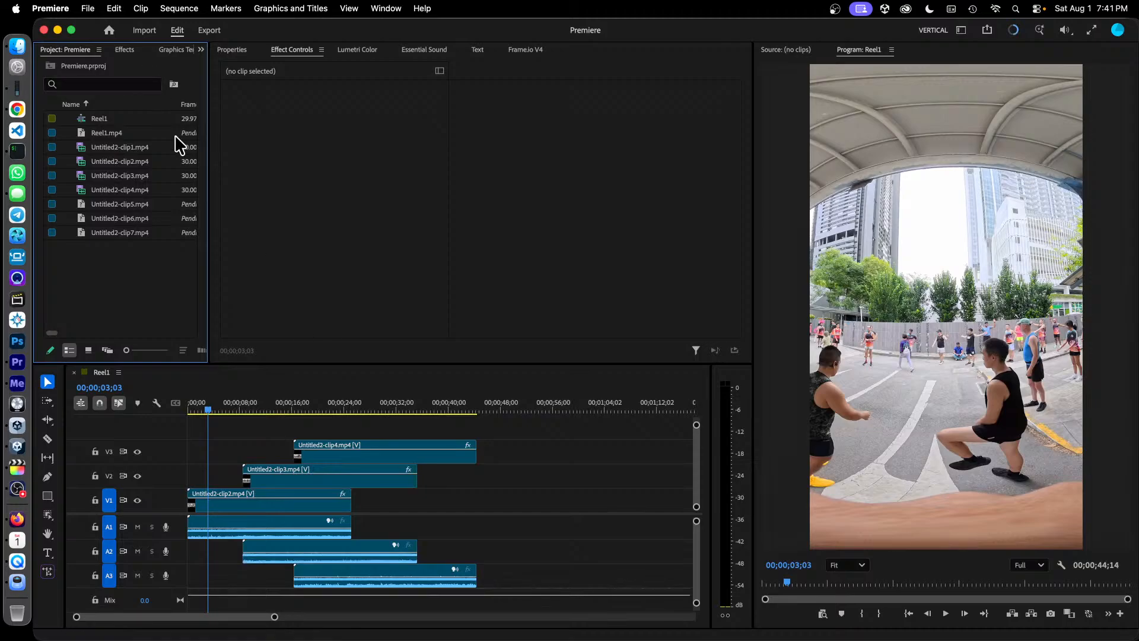
Close the Premiere project that contains the Reel1 sequence
click(88, 8)
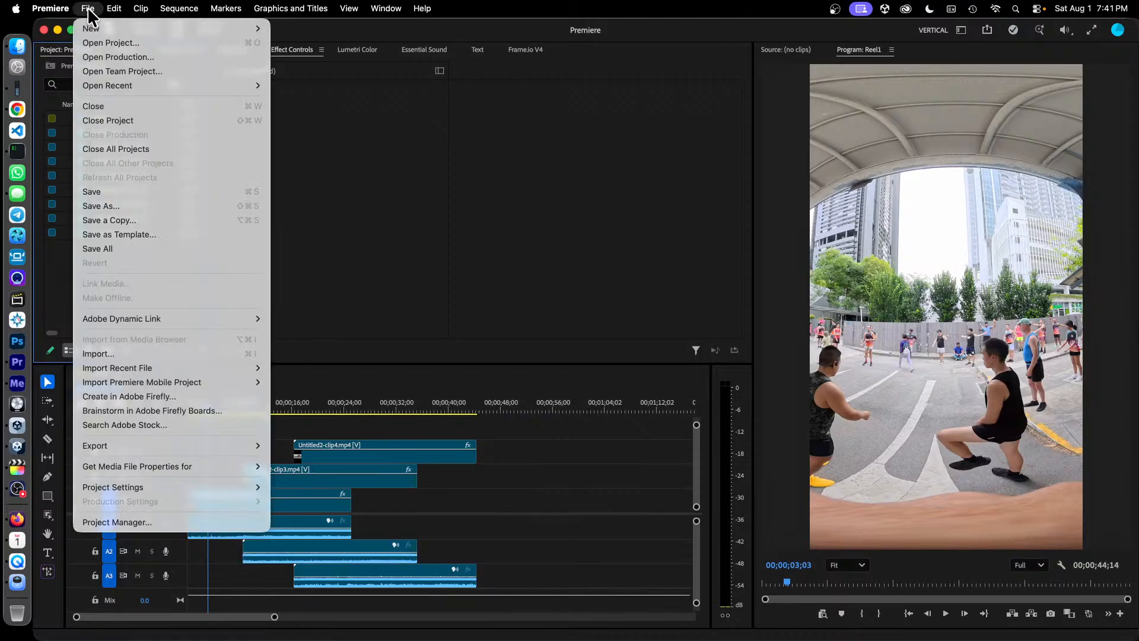
mouse_move(143, 28)
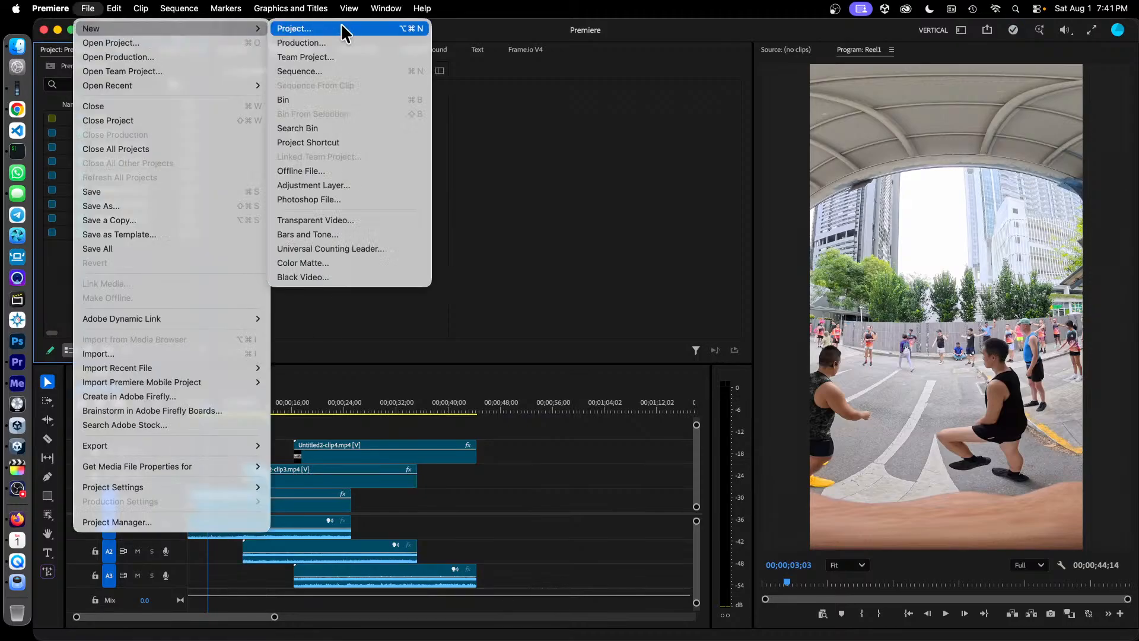
click(480, 41)
click(87, 8)
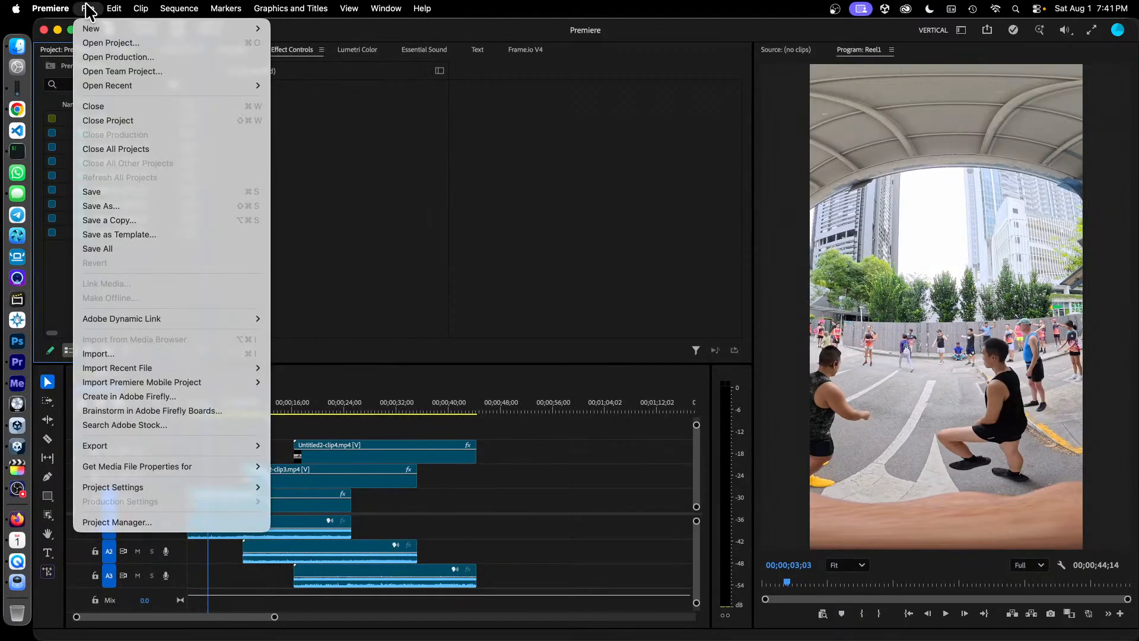
click(134, 120)
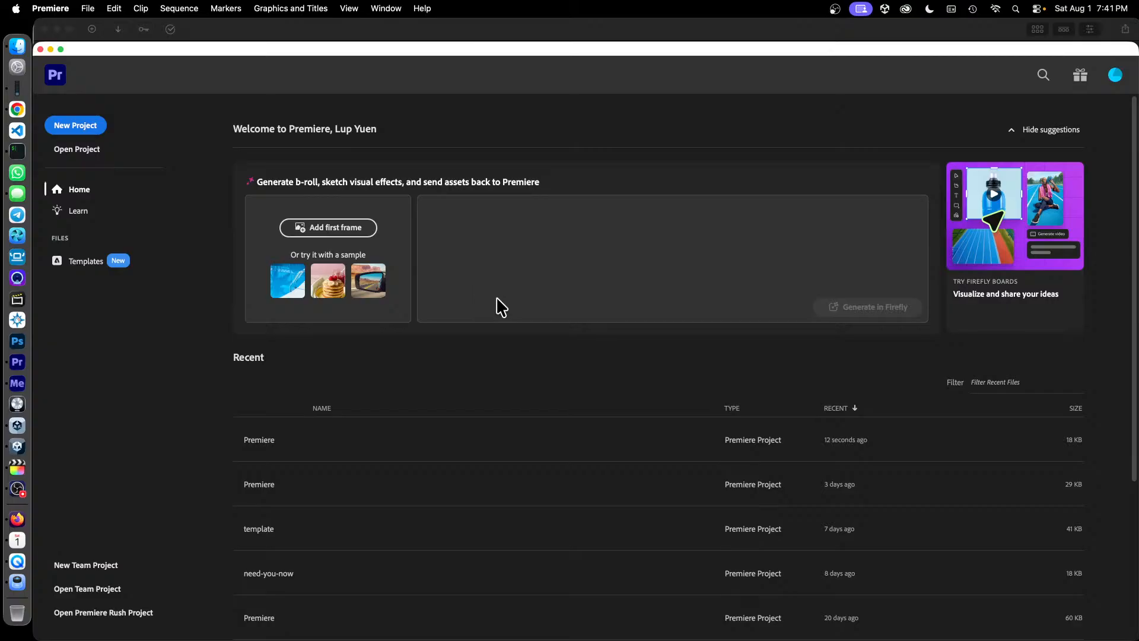
Open Premiere.prproj from the Premiere folder inside the 2026-08-01 Sungei Bedok Run folder of video360
click(92, 149)
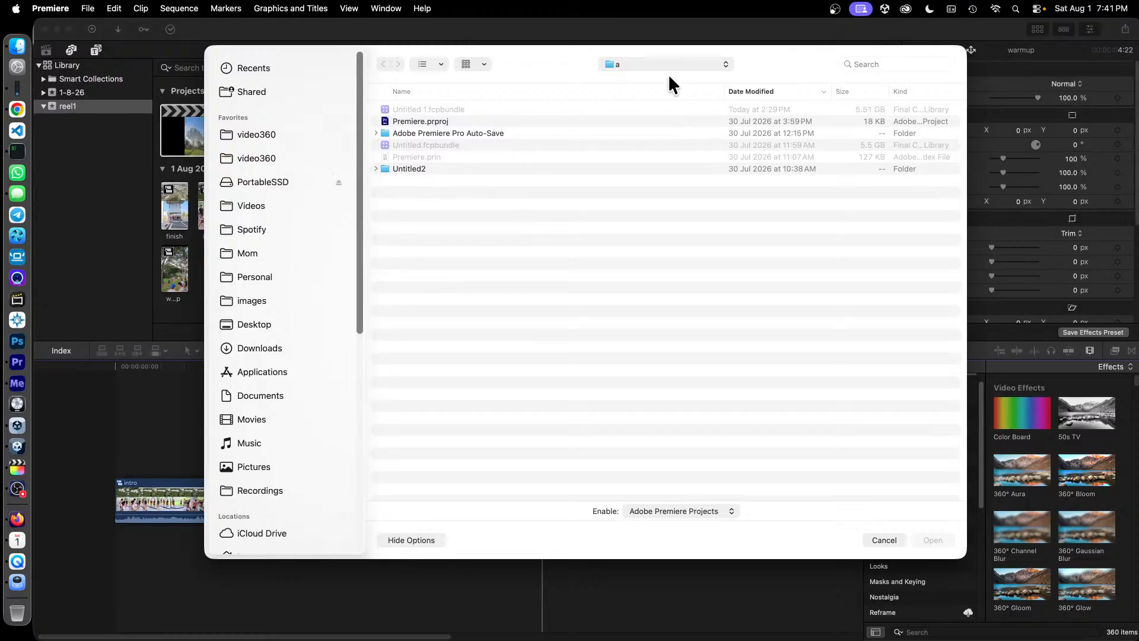
click(261, 134)
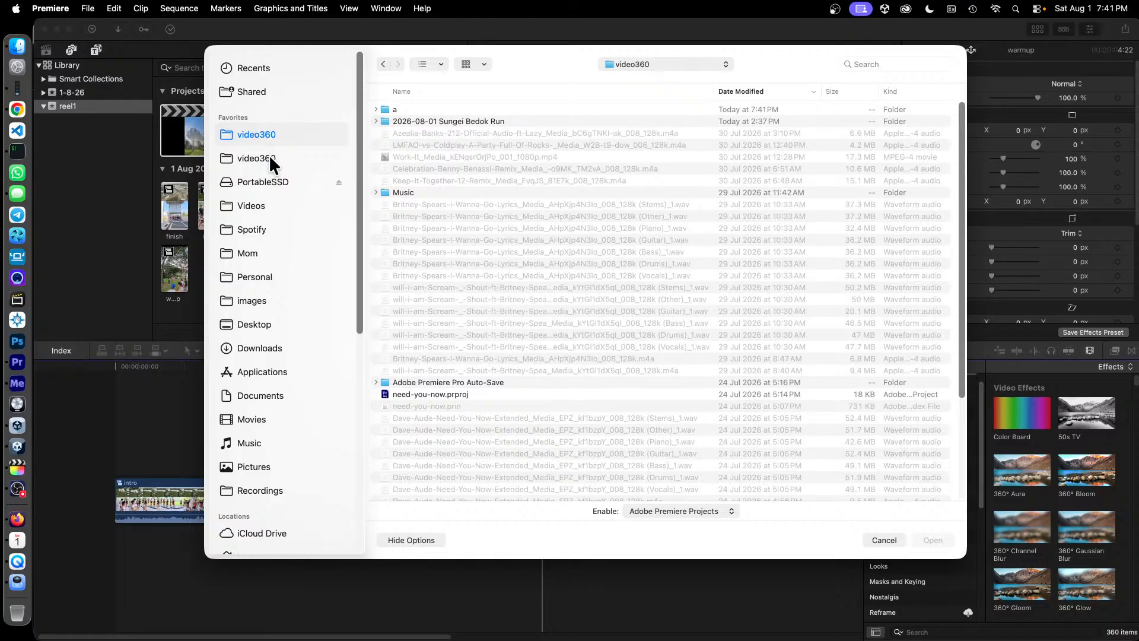
double_click(494, 117)
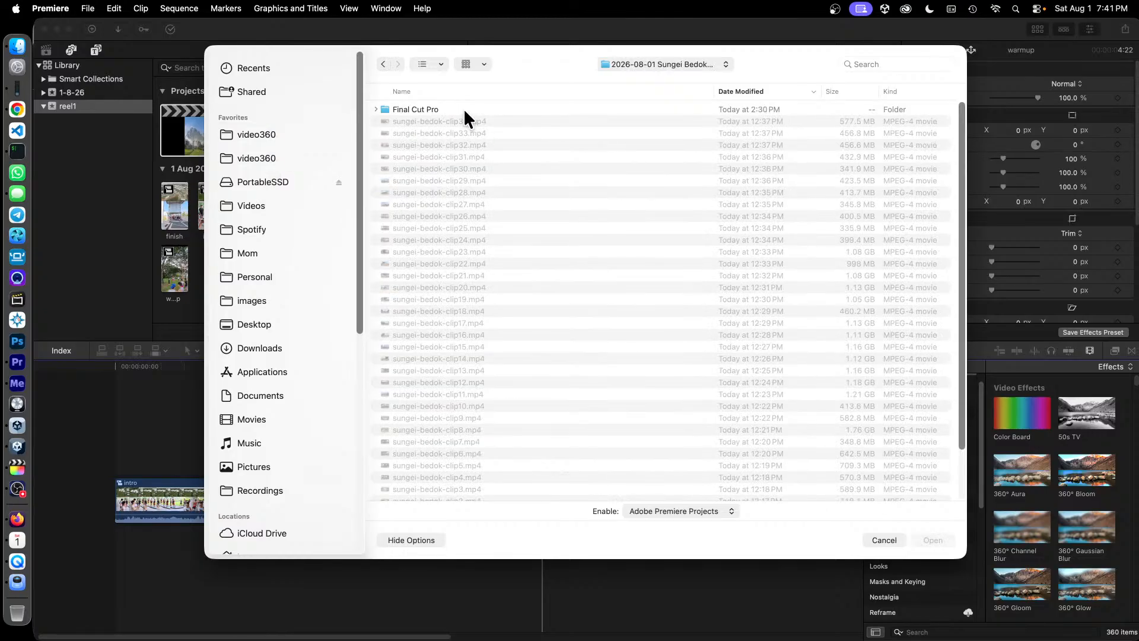
scroll(525, 210, down, 5)
double_click(462, 488)
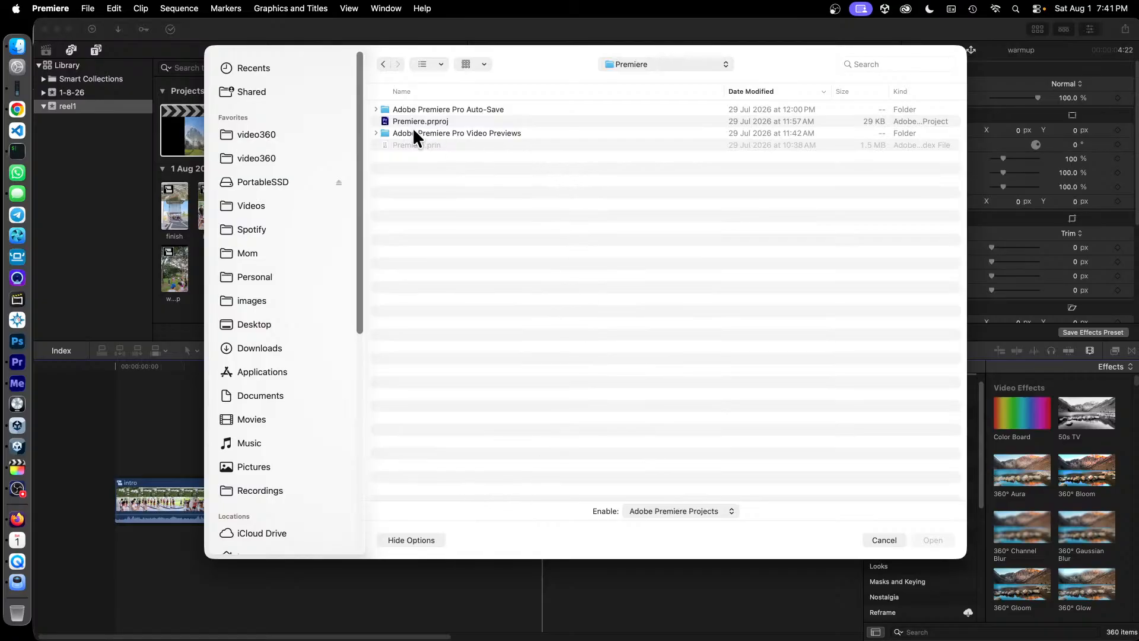
double_click(423, 121)
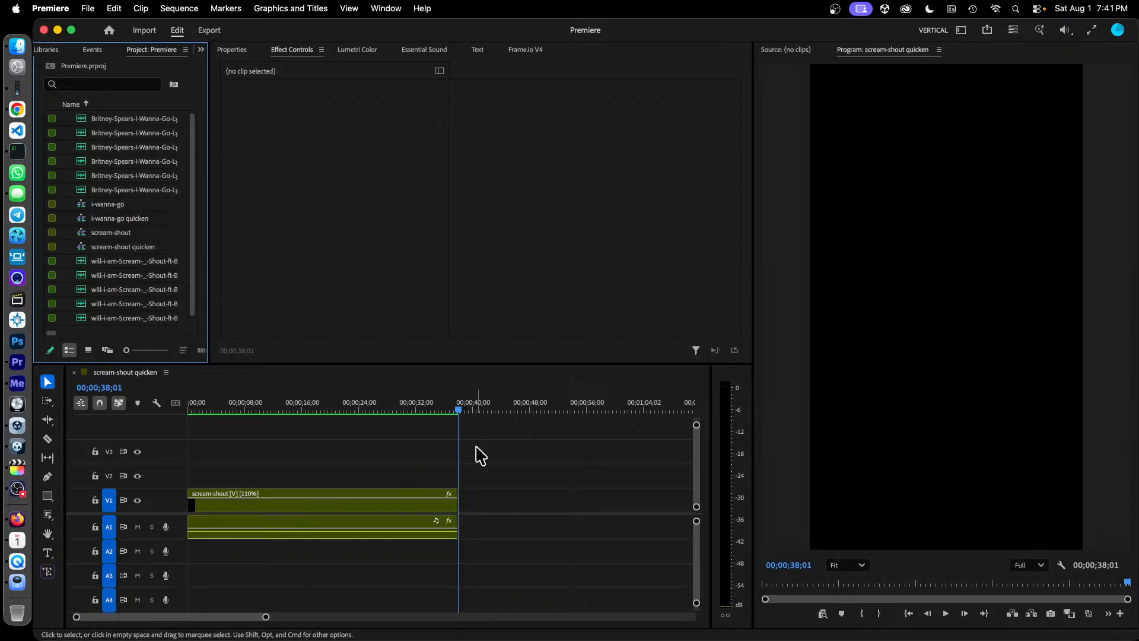
Play the opening seconds of the scream-shout quicken sequence from its start
drag(265, 401, 133, 422)
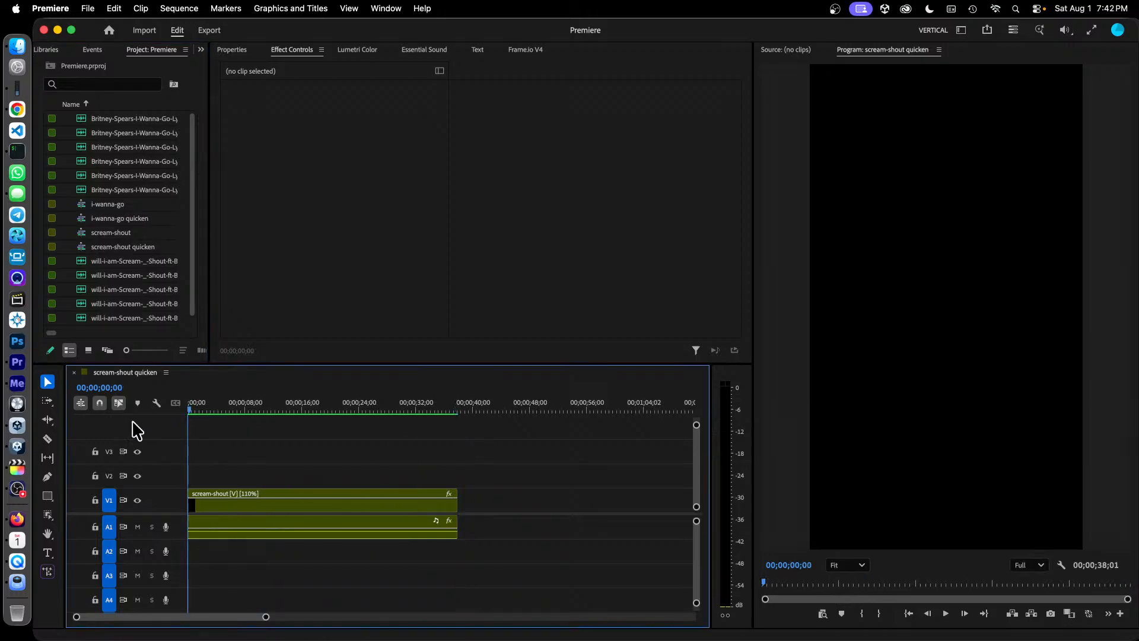
key(space)
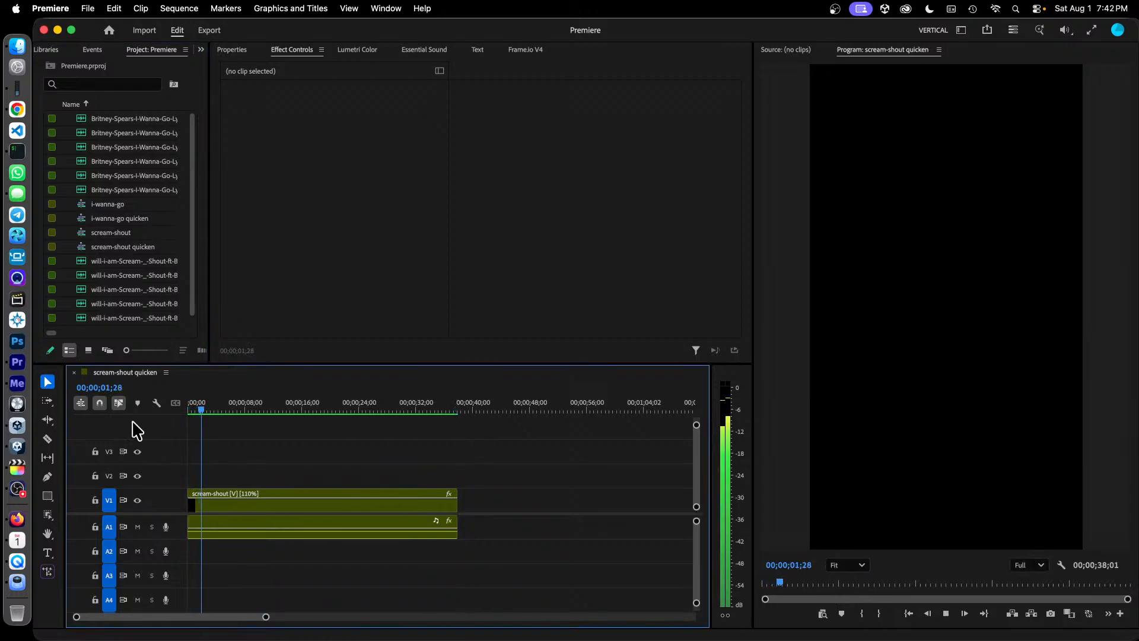
key(space)
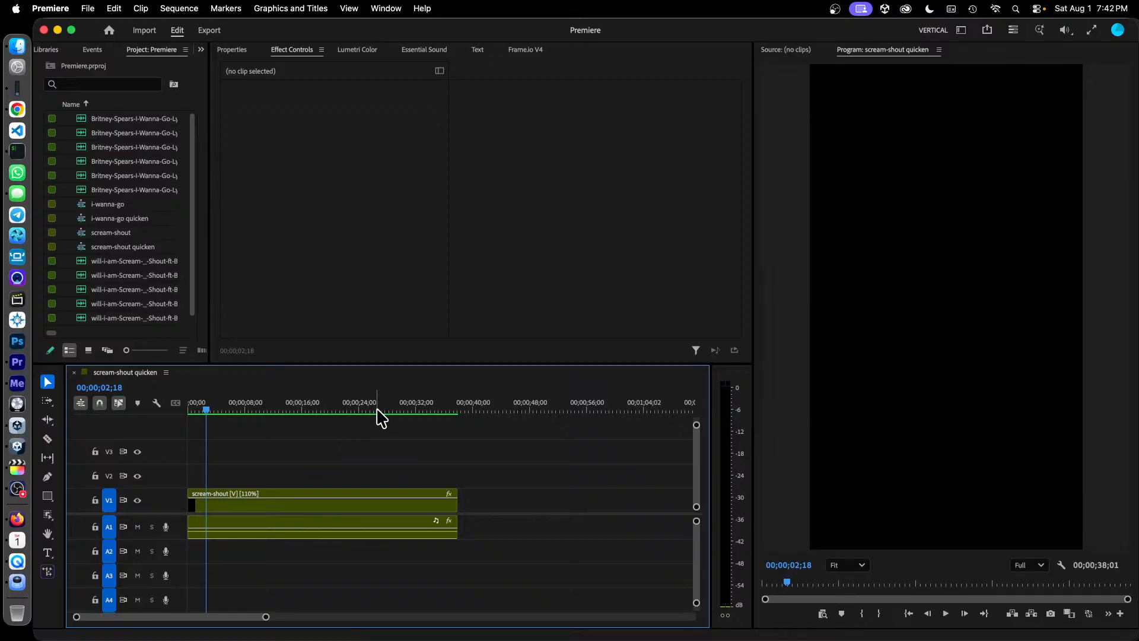
Send the scream-shout quicken sequence to Adobe Media Encoder and switch to Media Encoder
click(89, 8)
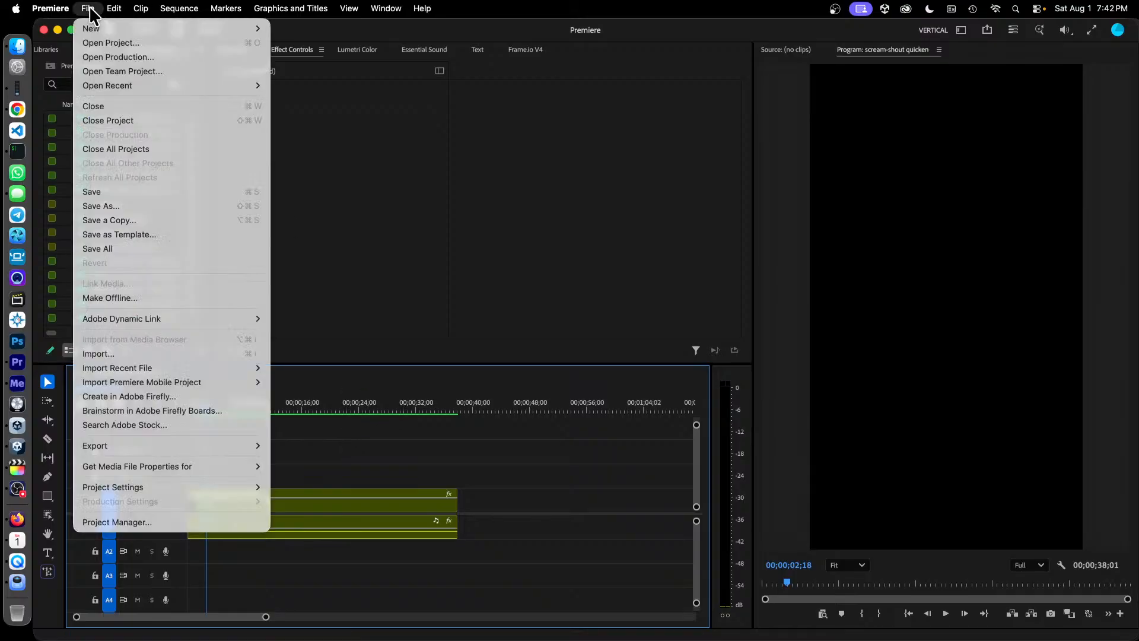
mouse_move(230, 445)
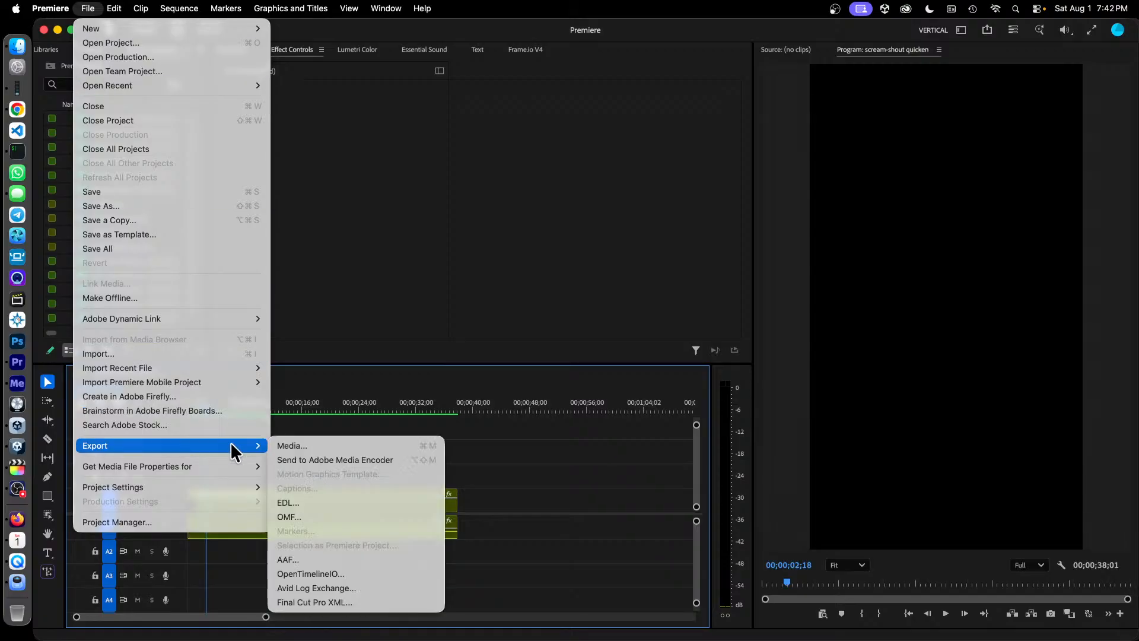
click(373, 458)
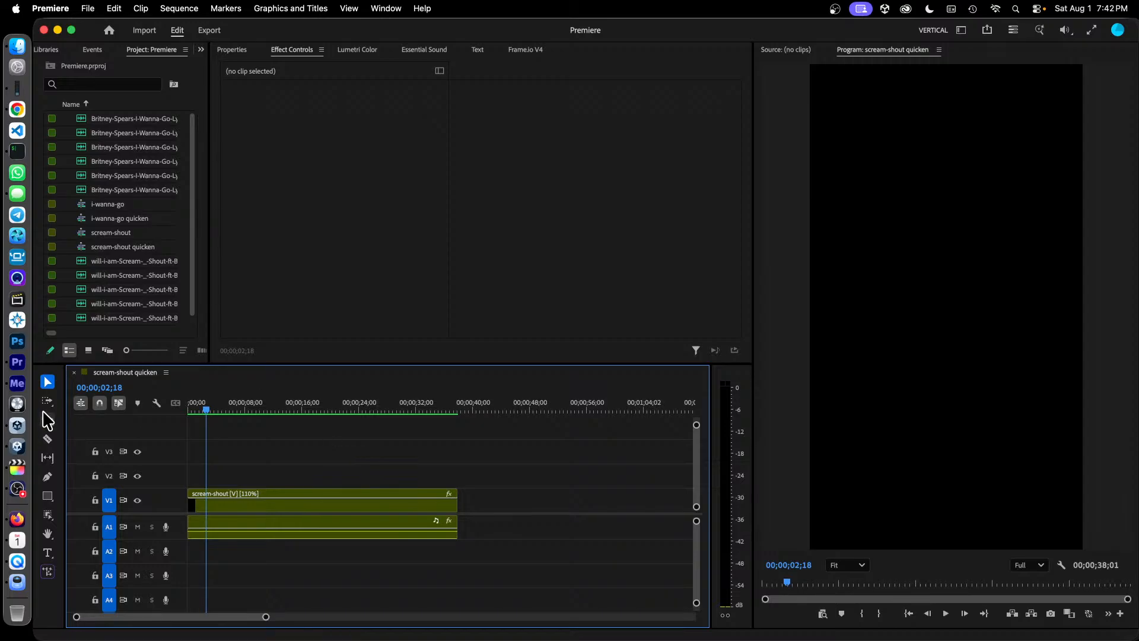
click(17, 385)
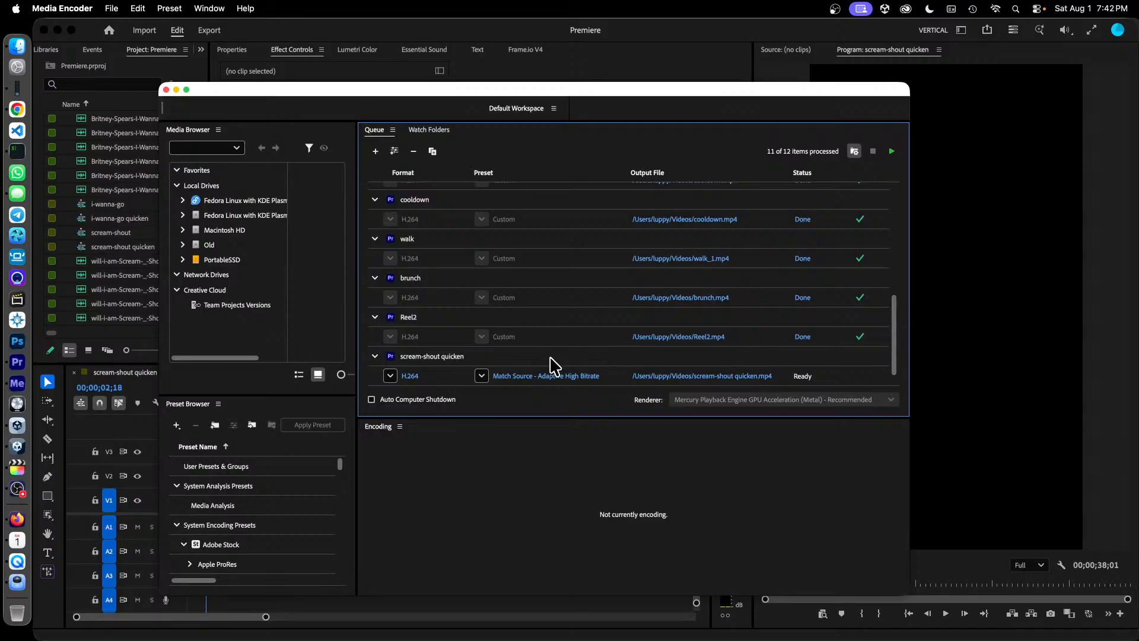
Turn off the Video Is VR option in the H.264 export settings of the queued scream-shout quicken item
click(571, 377)
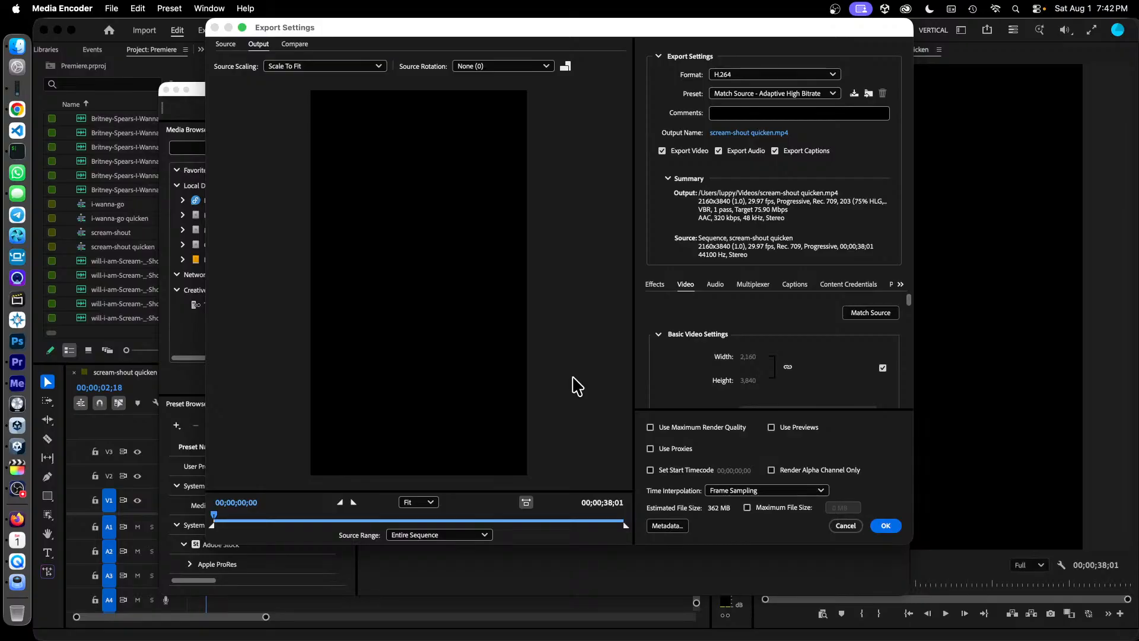
scroll(812, 356, down, 1)
scroll(813, 356, down, 5)
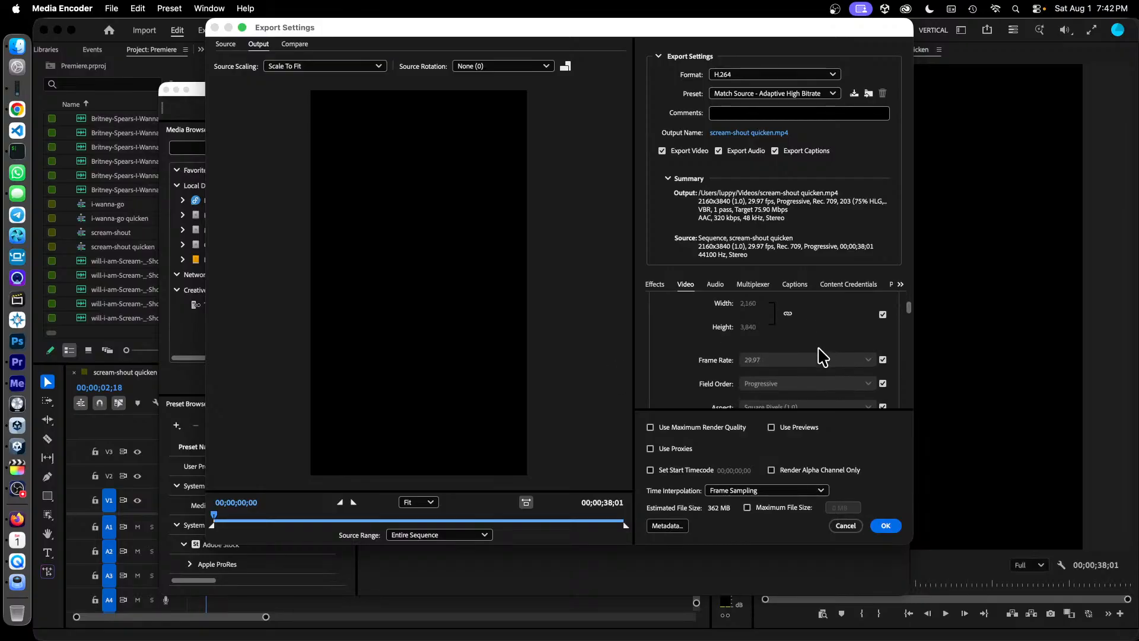
scroll(699, 371, down, 2)
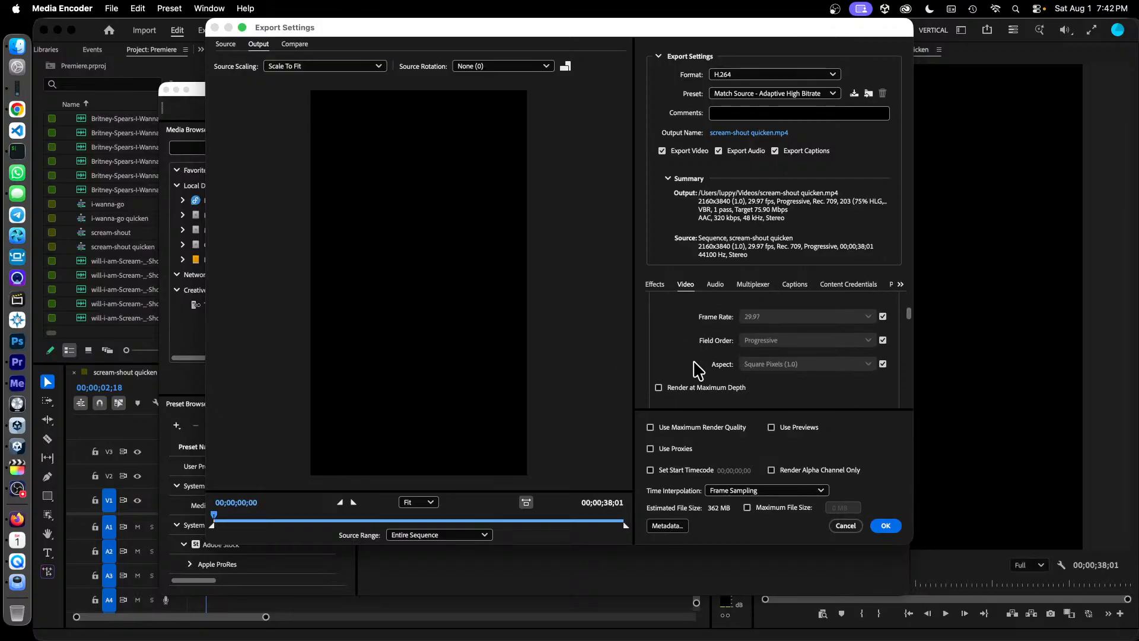
scroll(699, 371, down, 10)
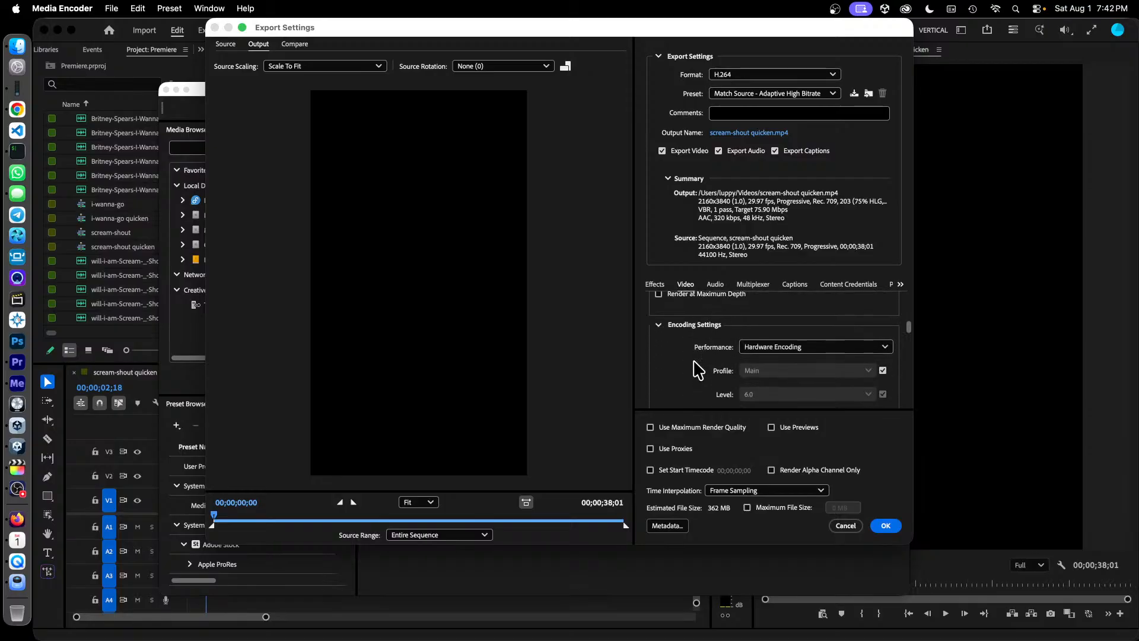
scroll(698, 371, down, 8)
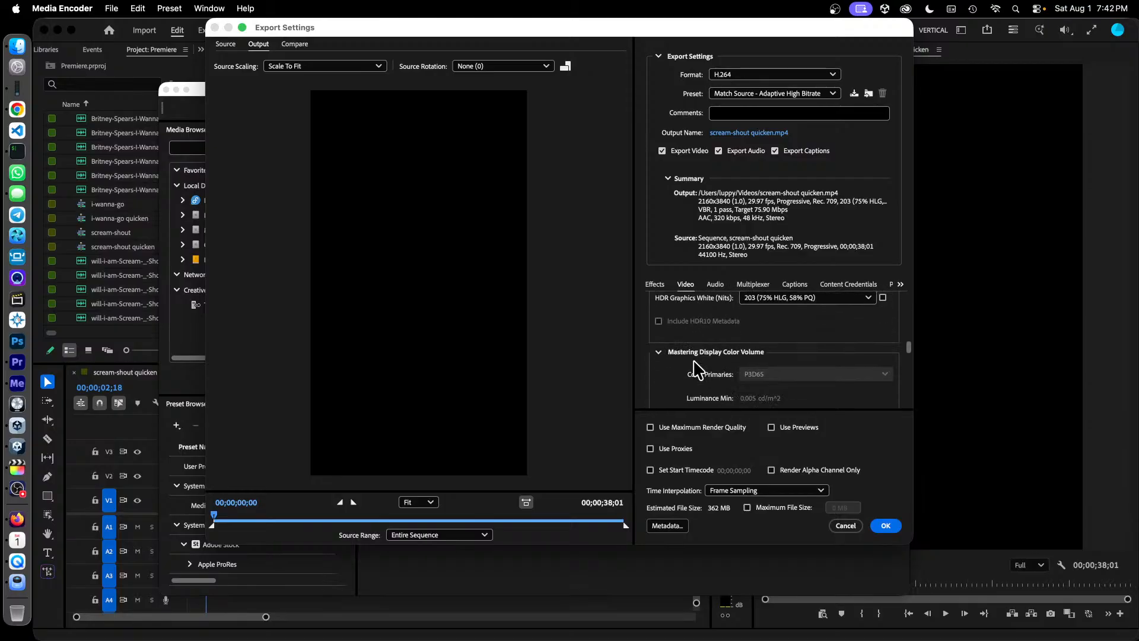
scroll(693, 372, down, 10)
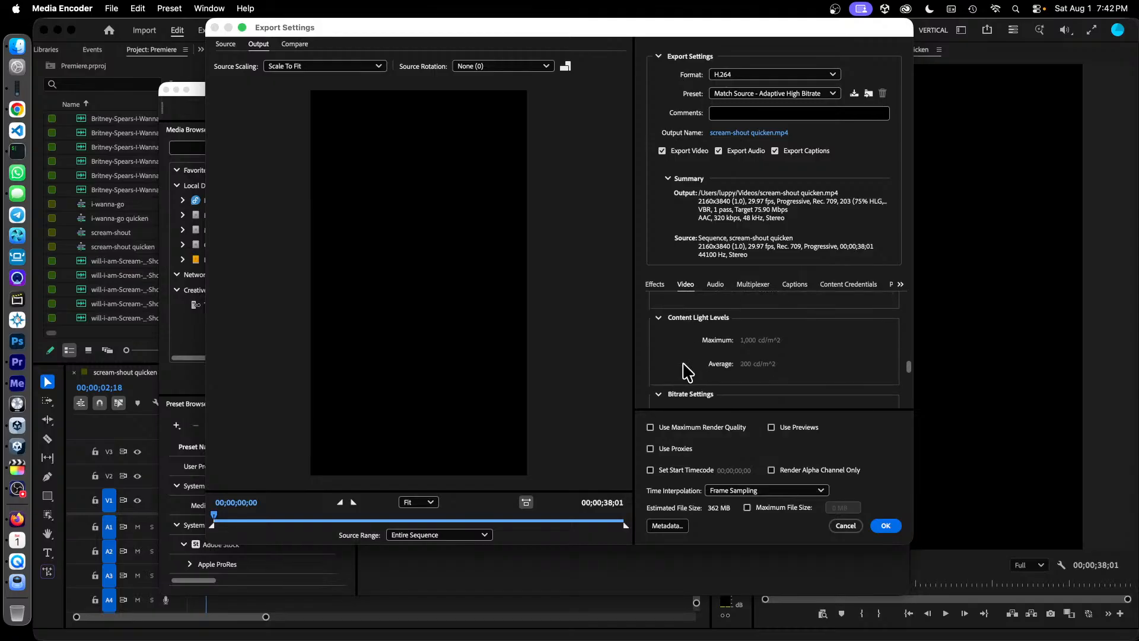
scroll(687, 372, down, 3)
scroll(687, 372, down, 5)
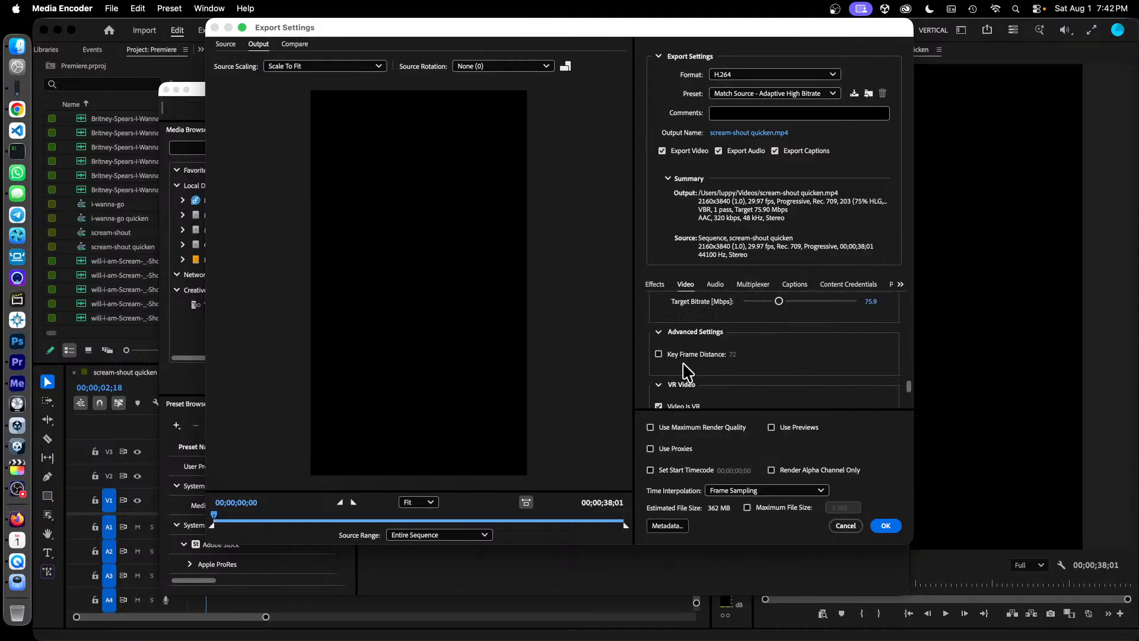
scroll(703, 365, down, 2)
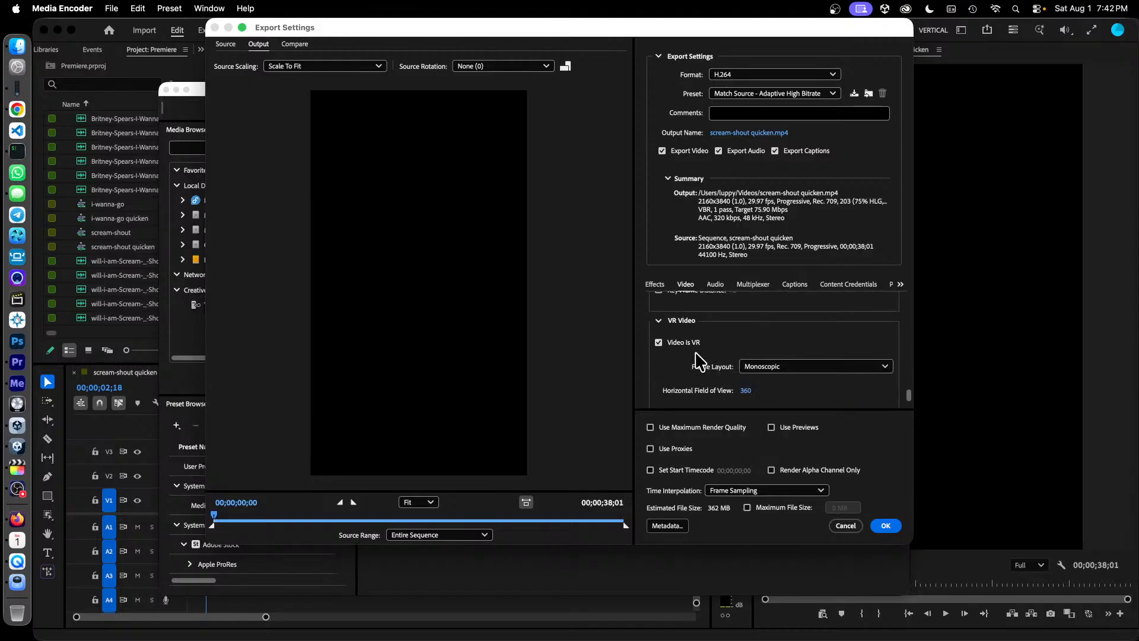
click(688, 344)
Check the video and effects export options, accept the settings for scream-shout quicken and start encoding the queue
scroll(797, 368, up, 10)
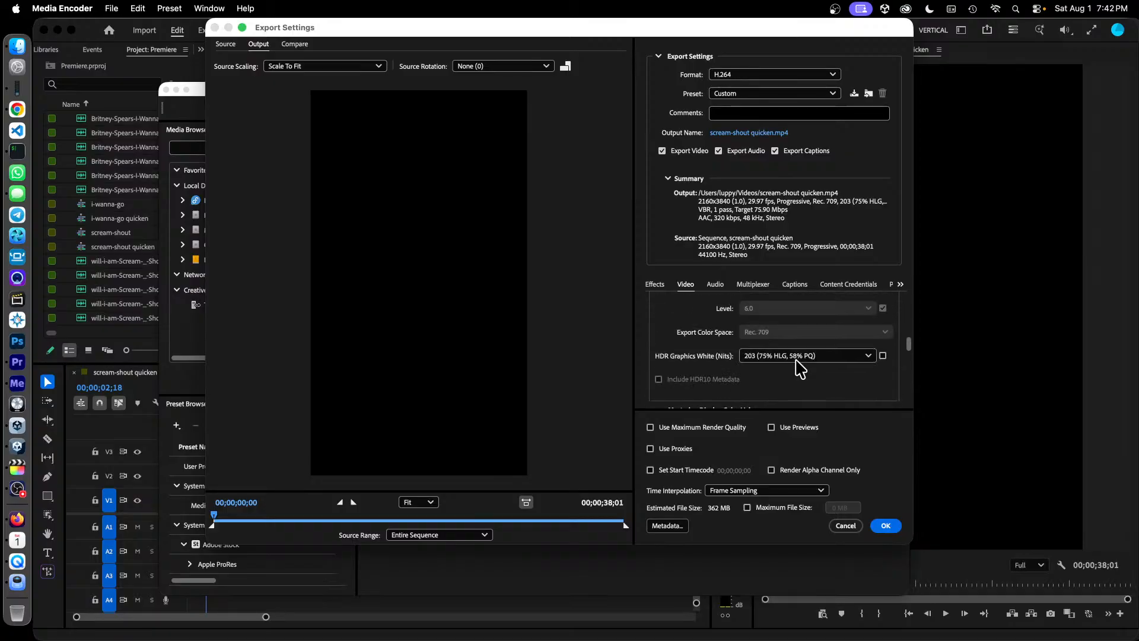
scroll(796, 368, up, 6)
scroll(706, 349, up, 3)
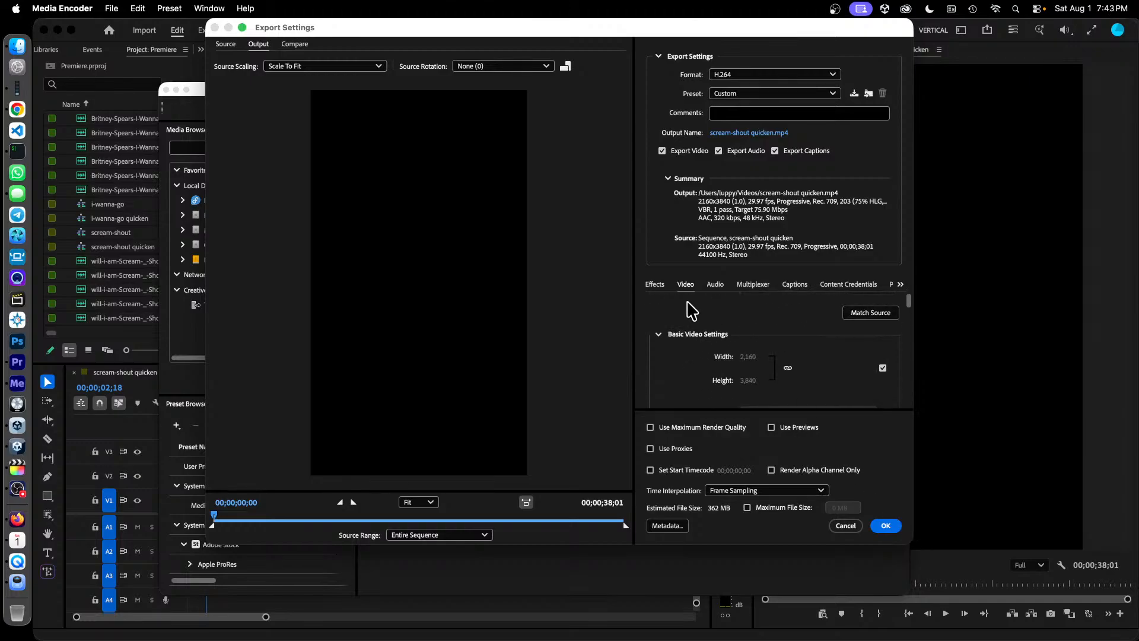
click(656, 286)
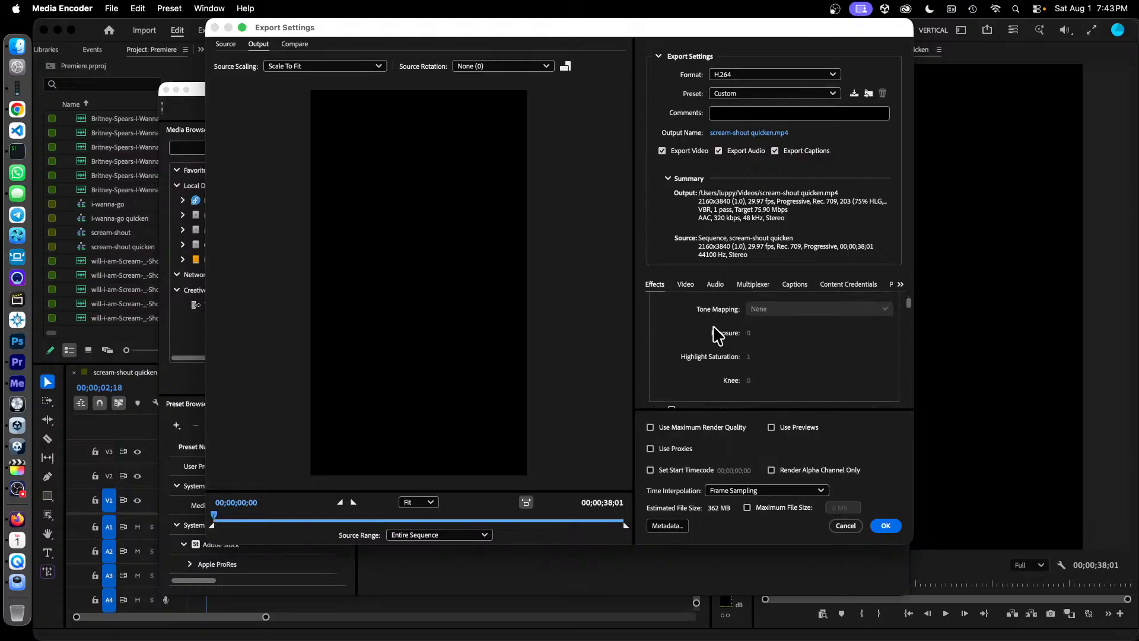
scroll(718, 333, down, 3)
click(686, 286)
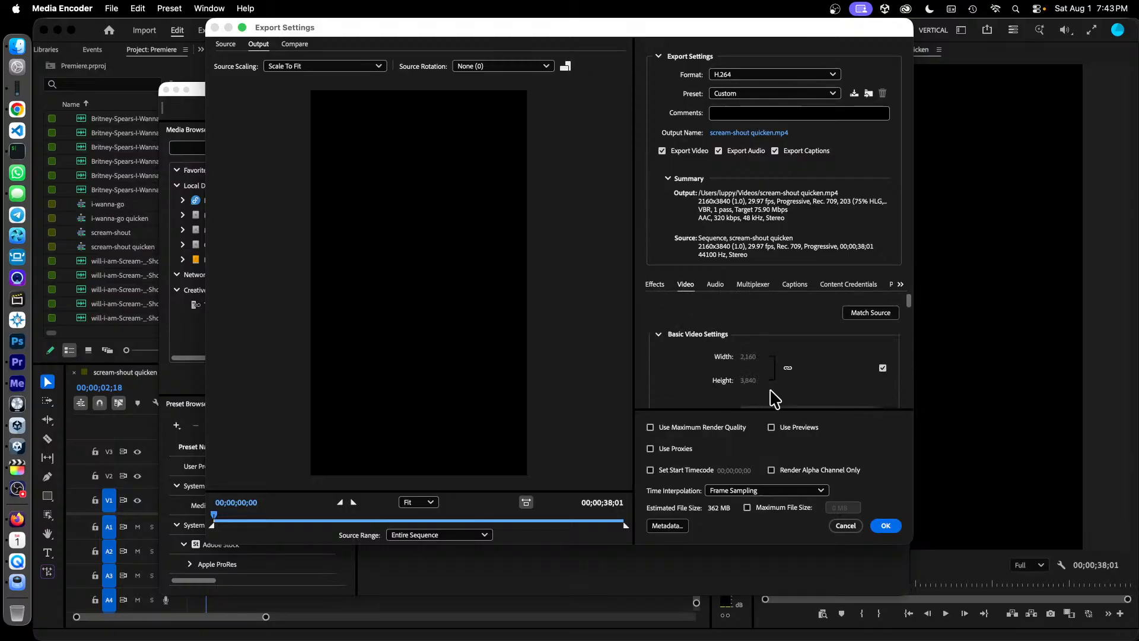
click(886, 525)
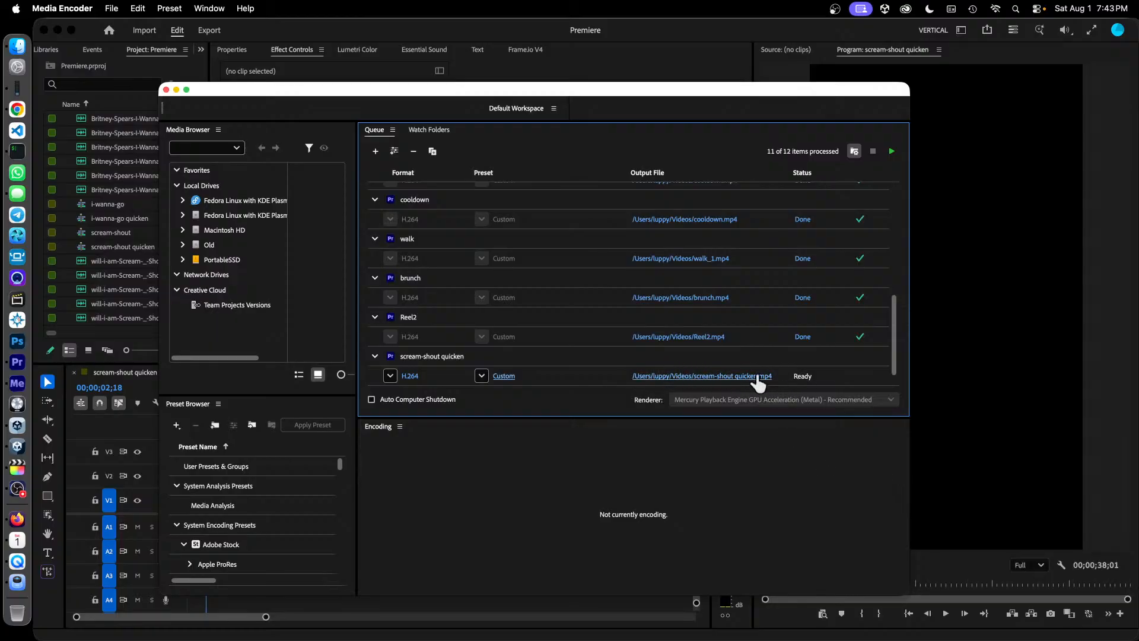
click(892, 151)
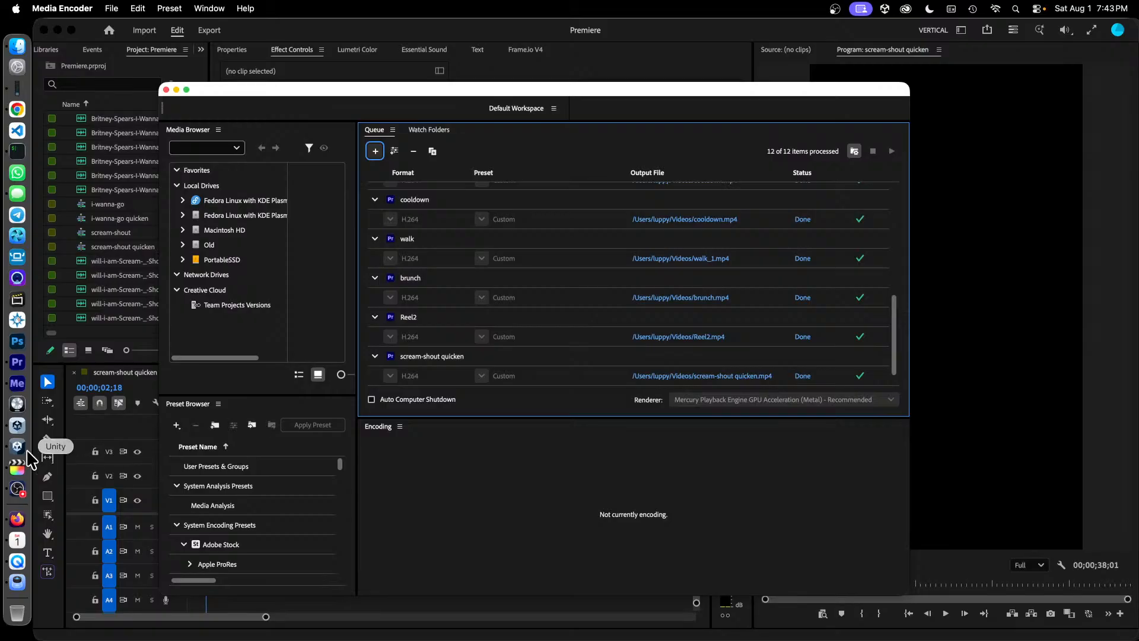
Switch to Final Cut Pro and show the warmup clip's video animation with the Compositing: Opacity lane expanded
click(18, 470)
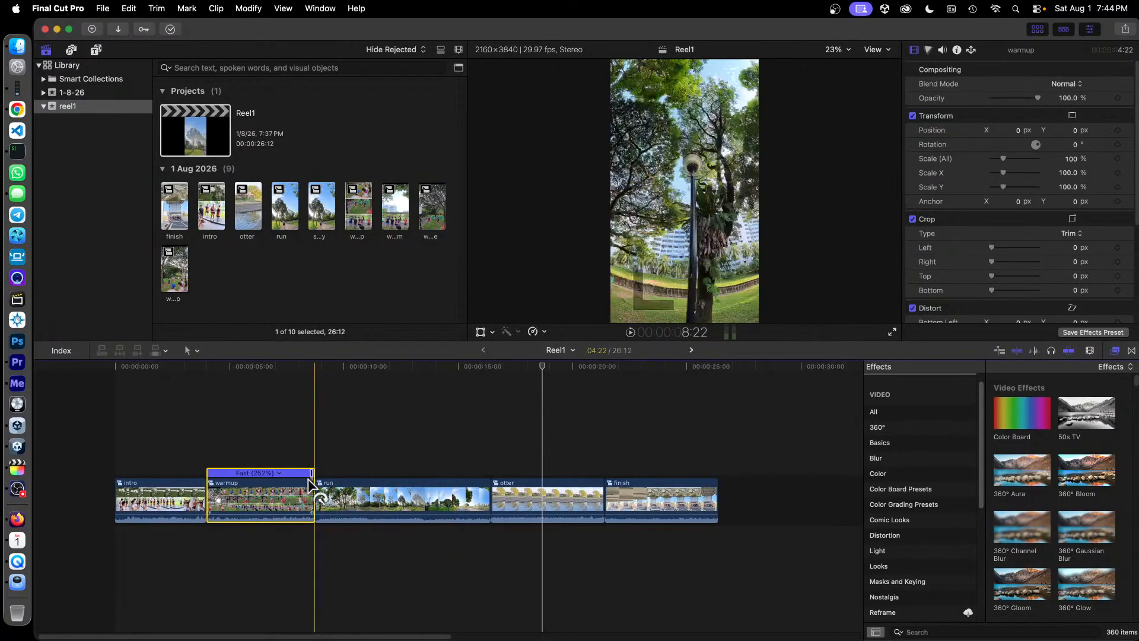
right_click(267, 489)
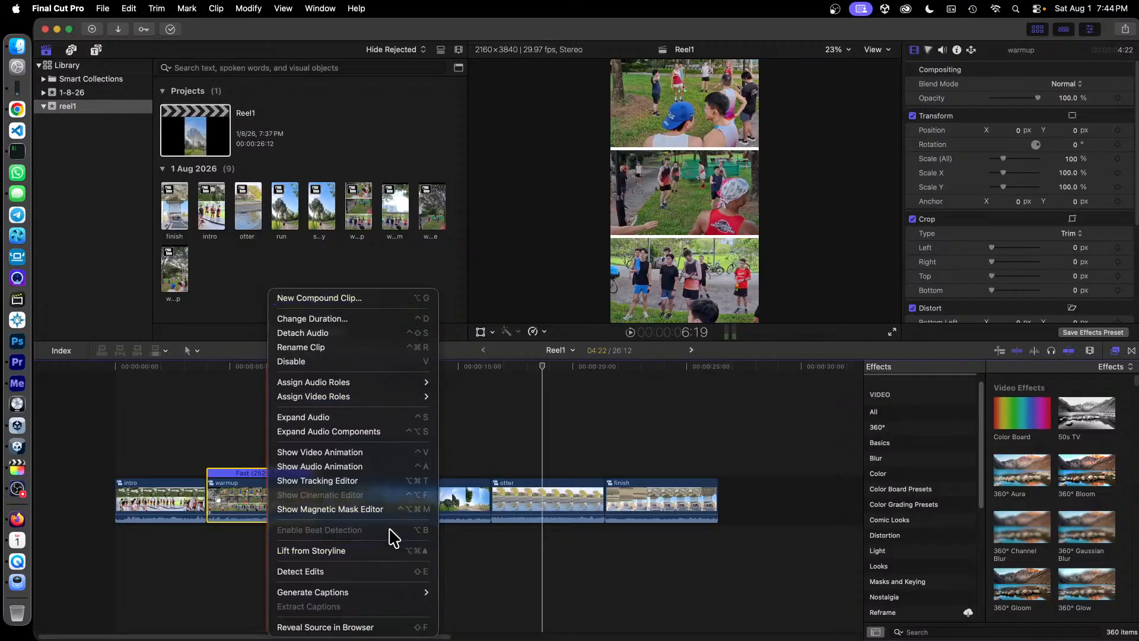
mouse_move(376, 596)
click(482, 118)
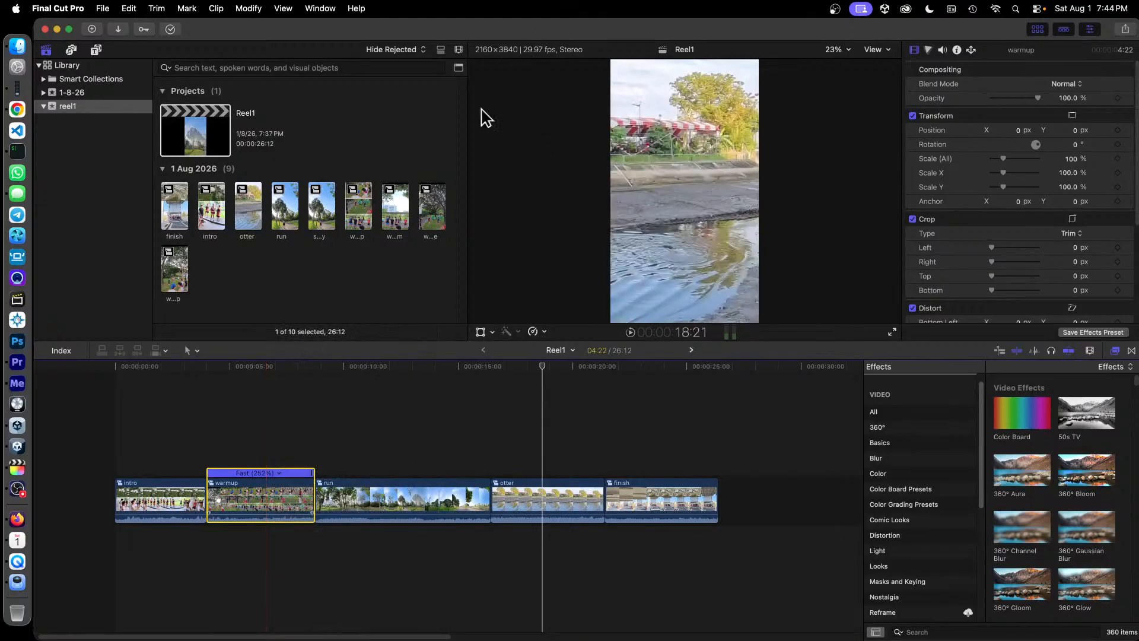
right_click(261, 489)
click(374, 461)
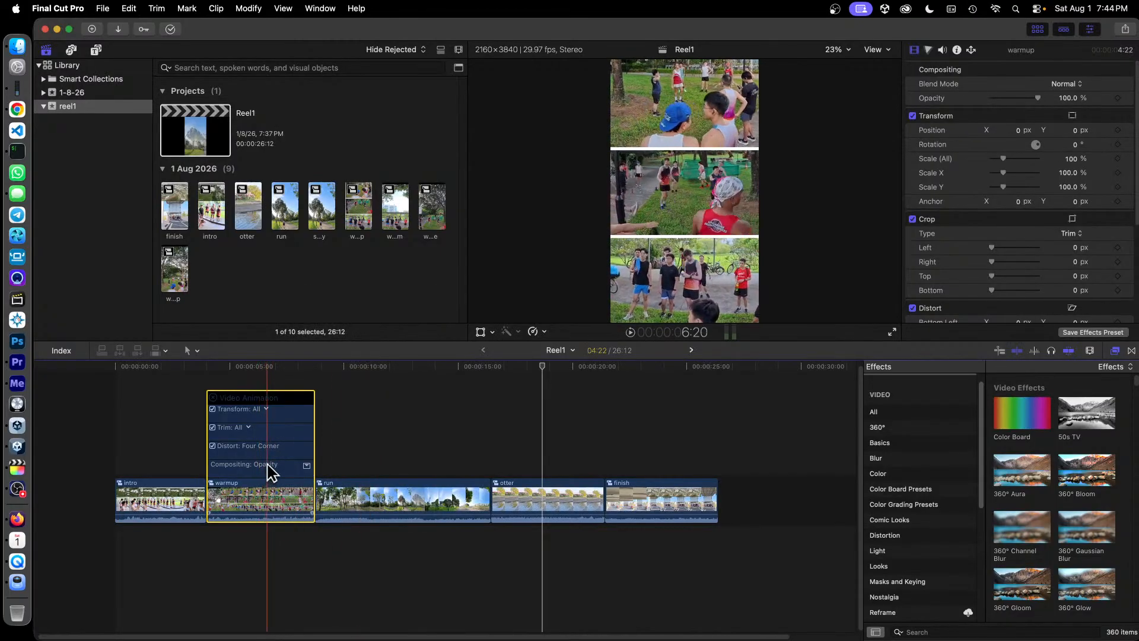
click(307, 466)
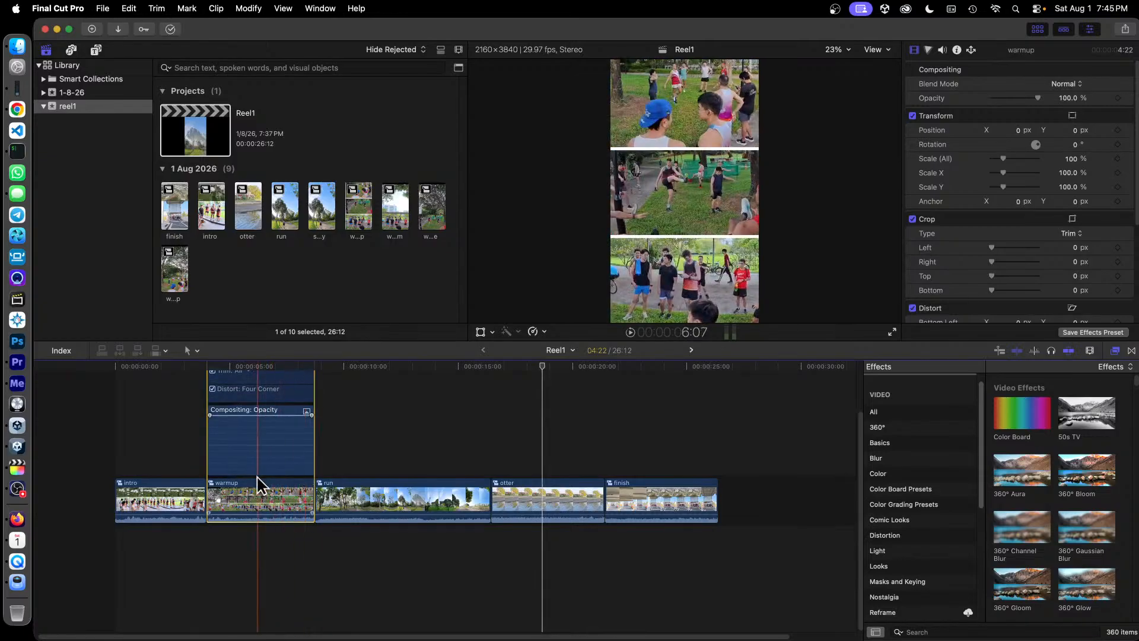
Hide the video animation lanes of the warmup clip in the Reel1 timeline
right_click(271, 483)
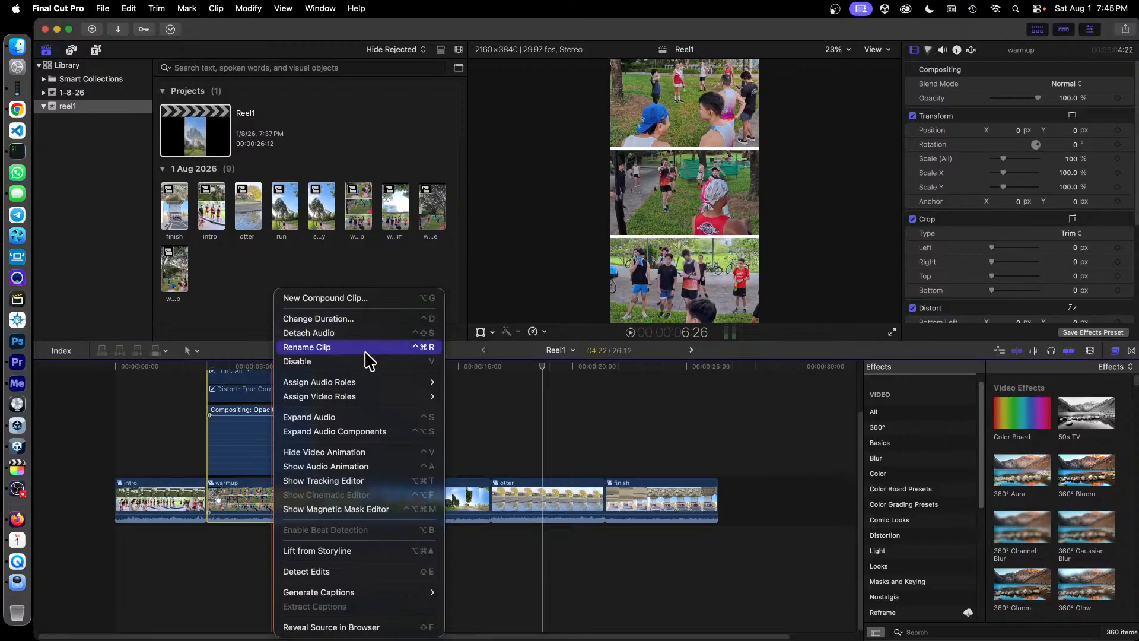
click(375, 453)
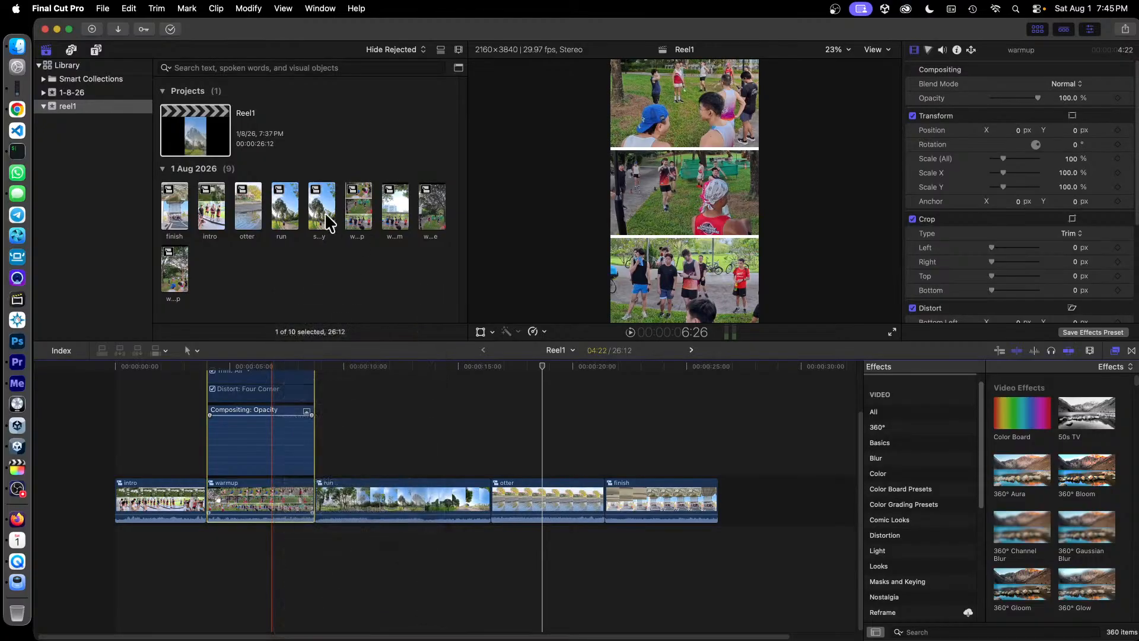
Examine the optimized and proxy media options for transcoding the finish compound clip, and cancel without transcoding
right_click(171, 202)
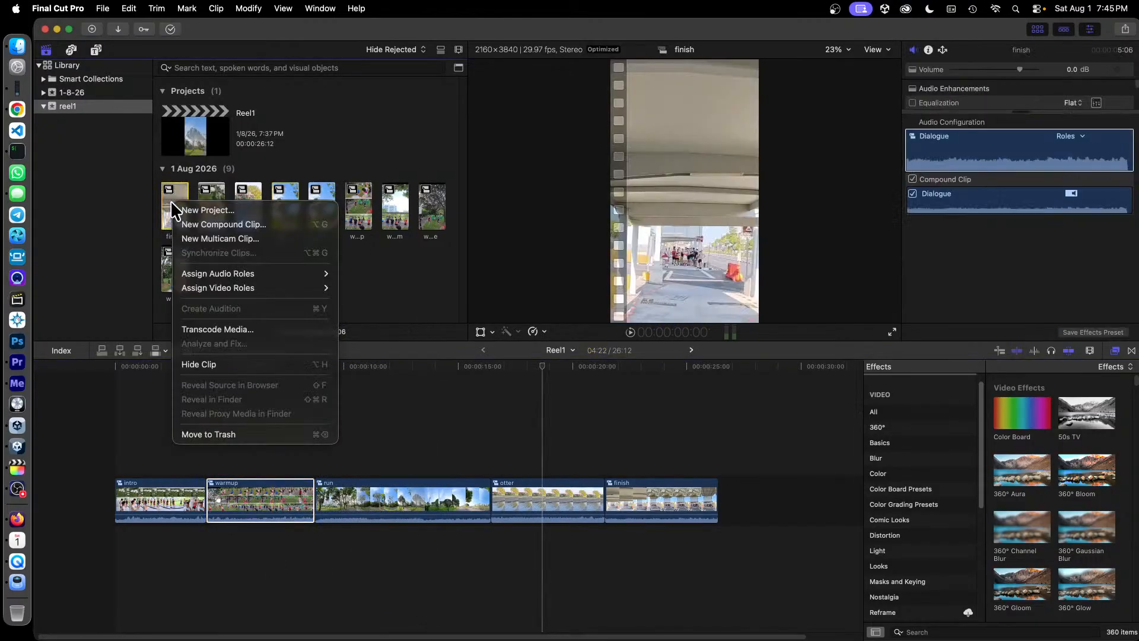
click(308, 331)
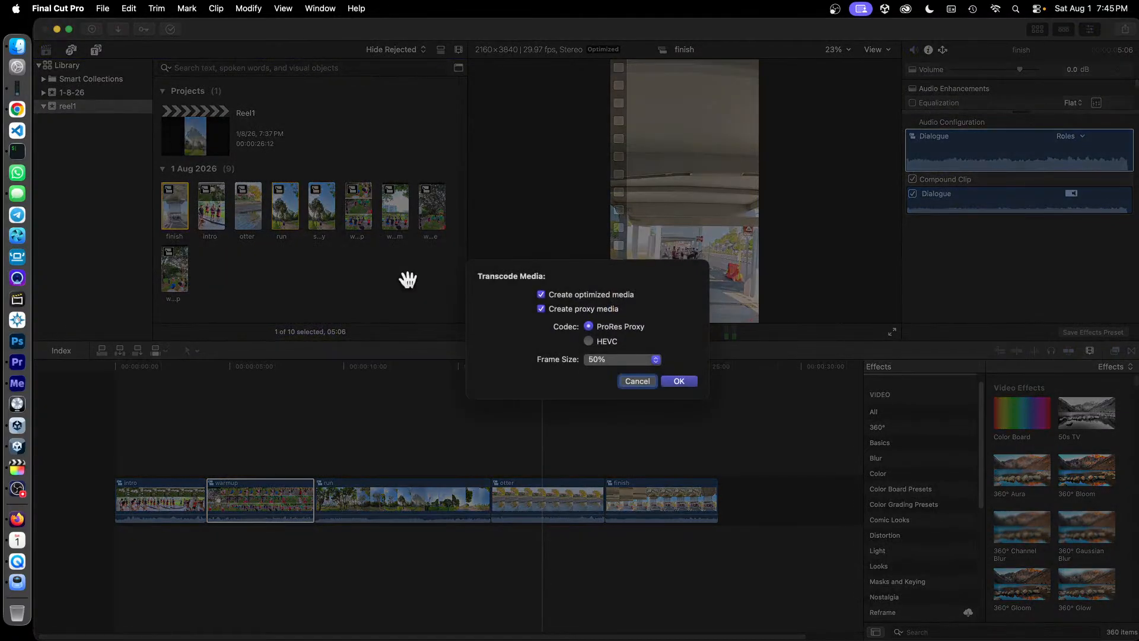
click(647, 382)
Switch to Premiere and look through the commands available for the scream-shout quicken sequence, including its proxy options, without applying any
click(17, 362)
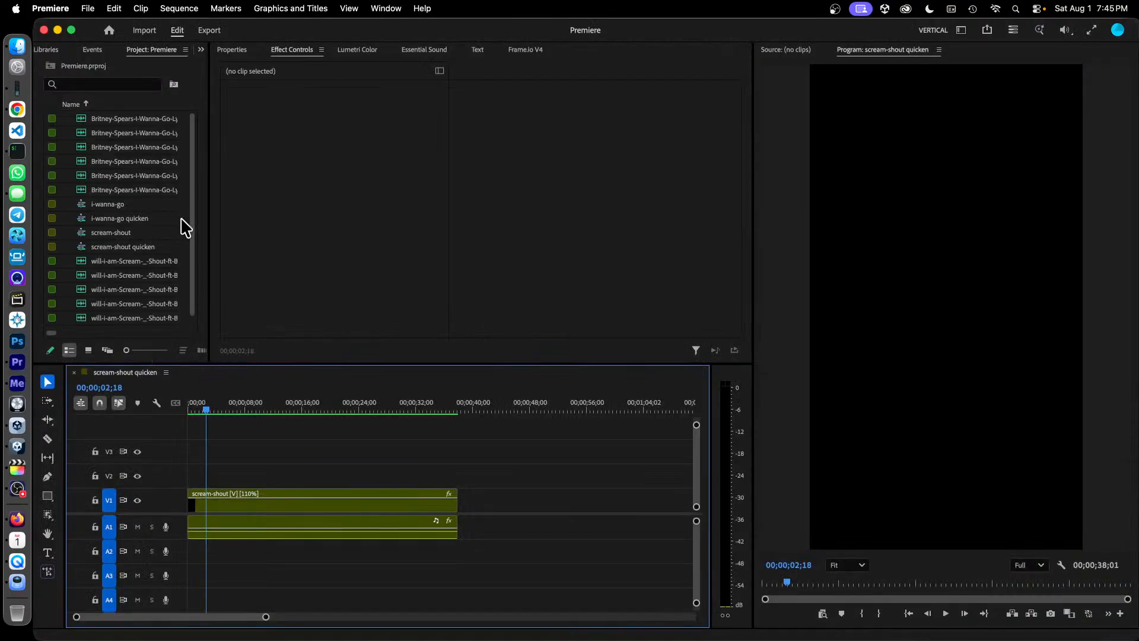
click(142, 250)
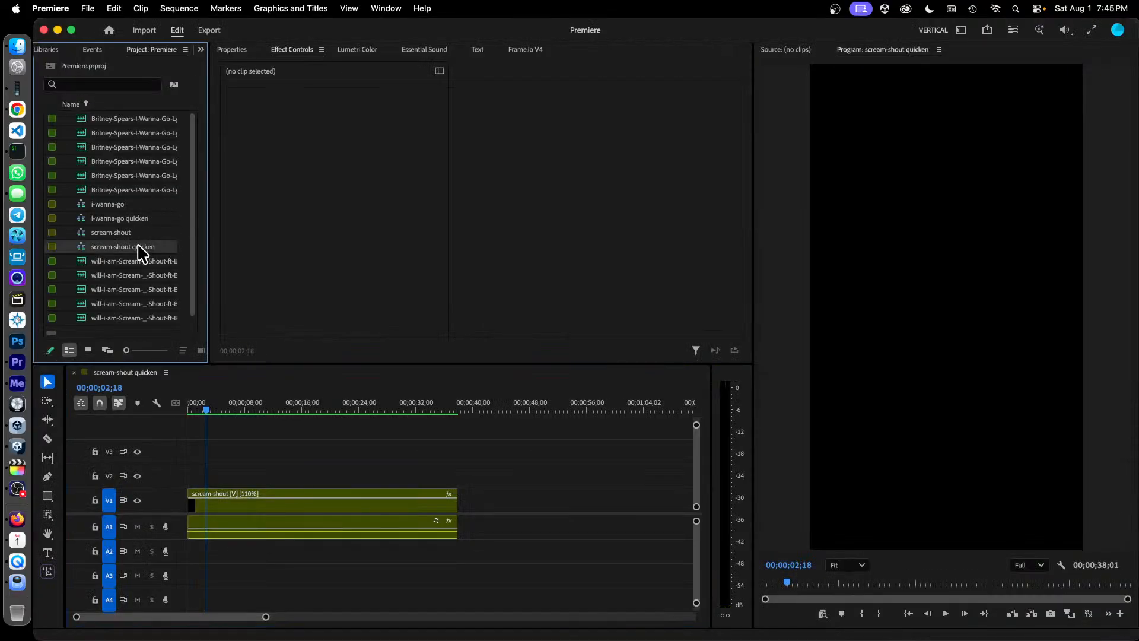
right_click(132, 248)
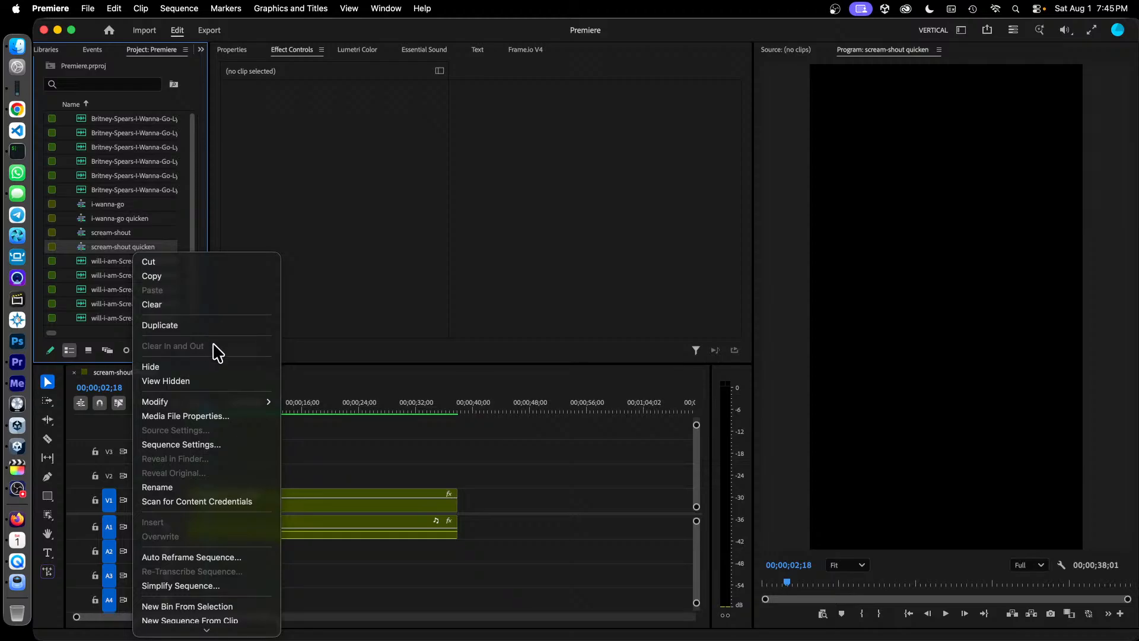
mouse_move(202, 634)
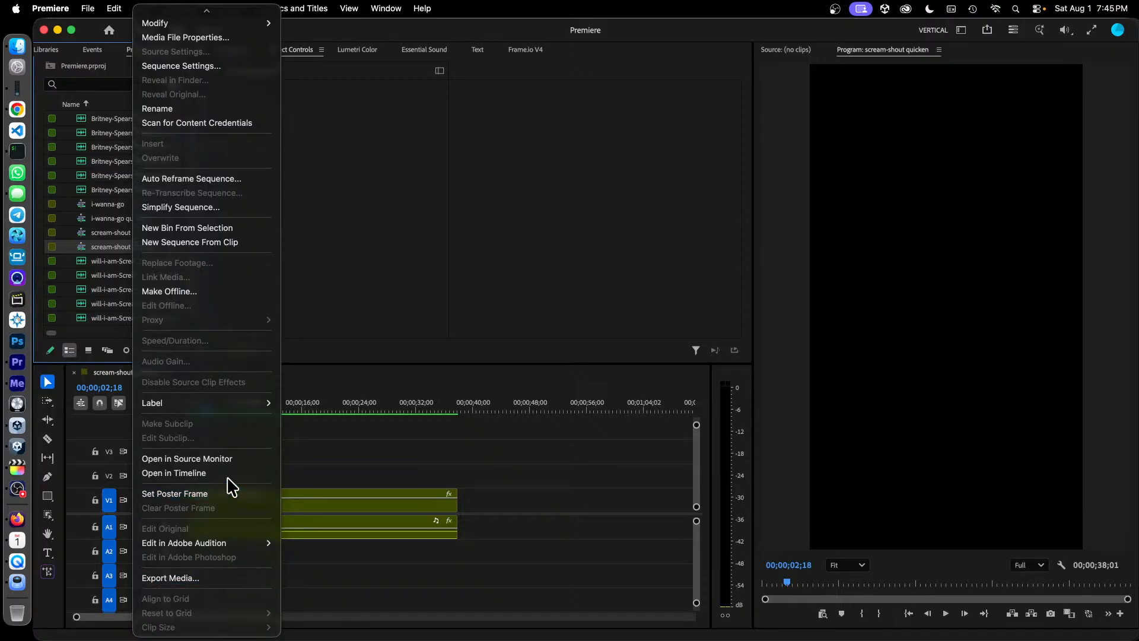
click(217, 108)
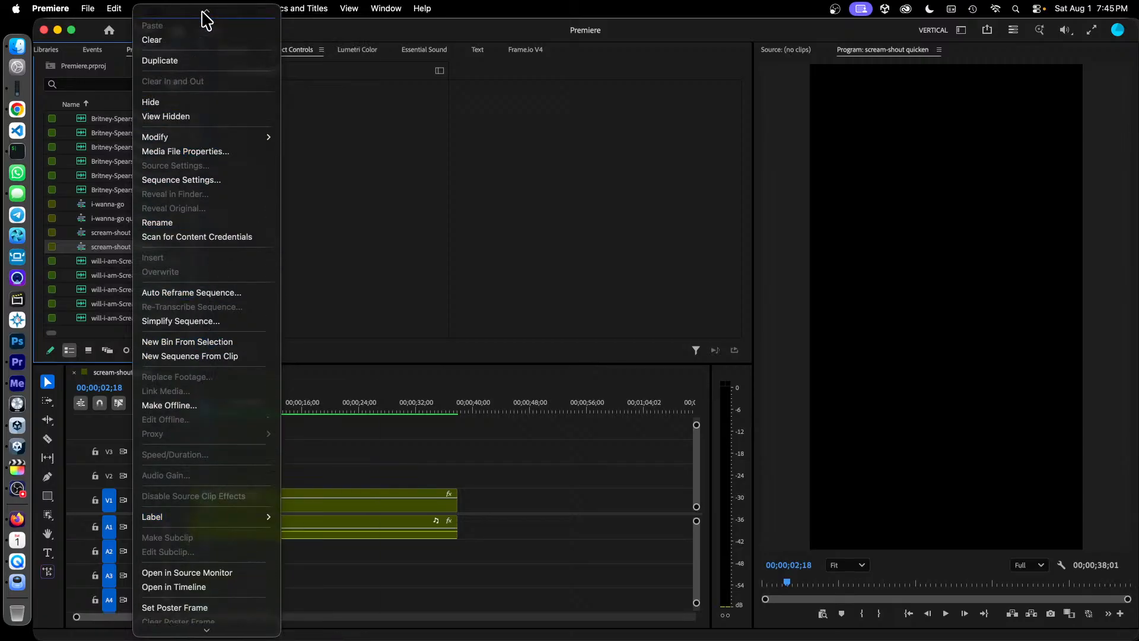
click(399, 29)
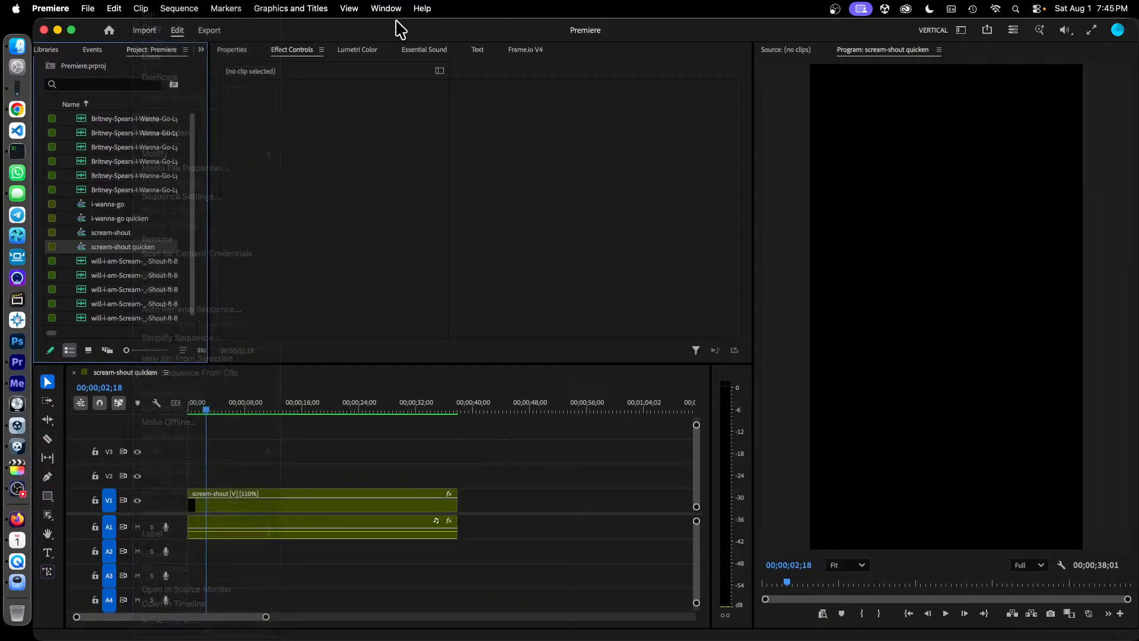
Return to the Reel1 timeline in Final Cut Pro and switch to OBS
click(17, 473)
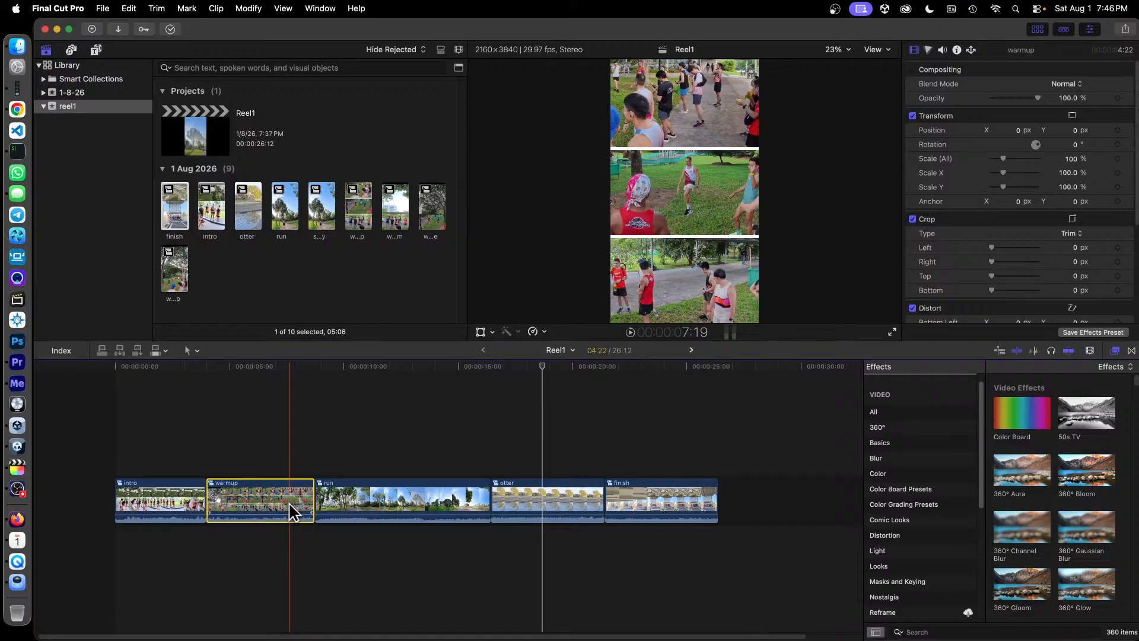
click(17, 489)
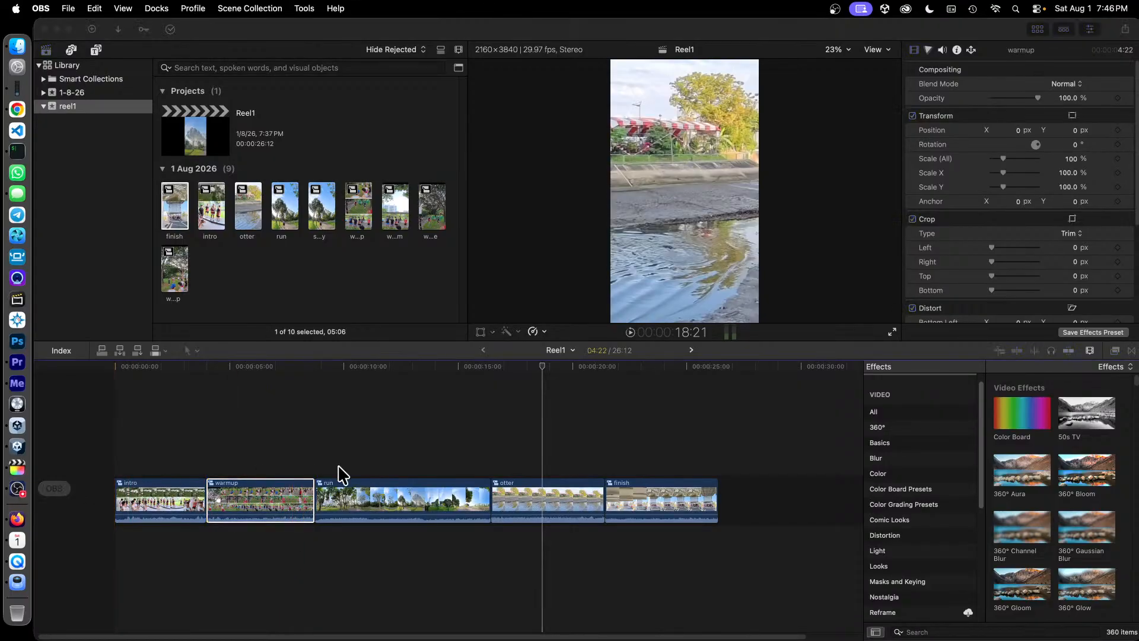